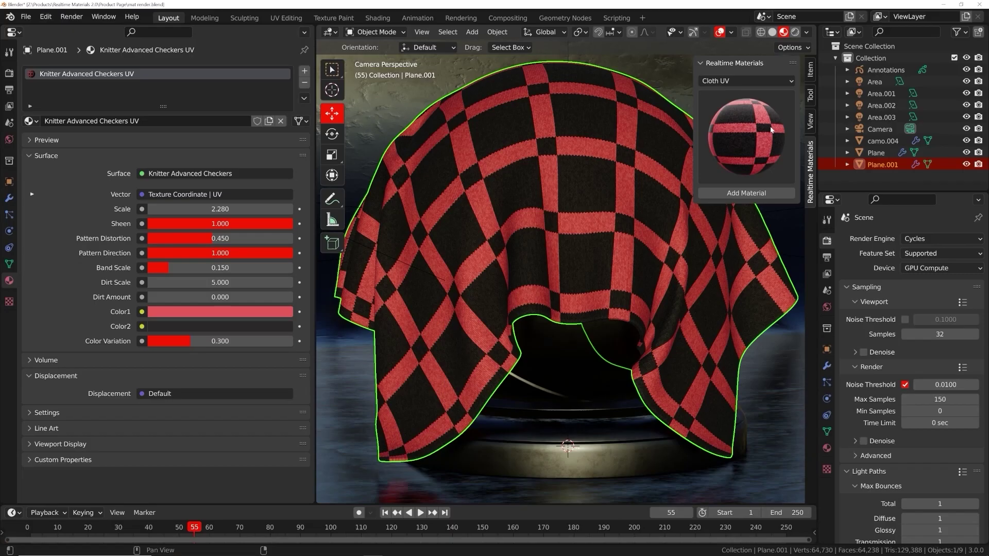
left_click(722, 153)
left_click(552, 281)
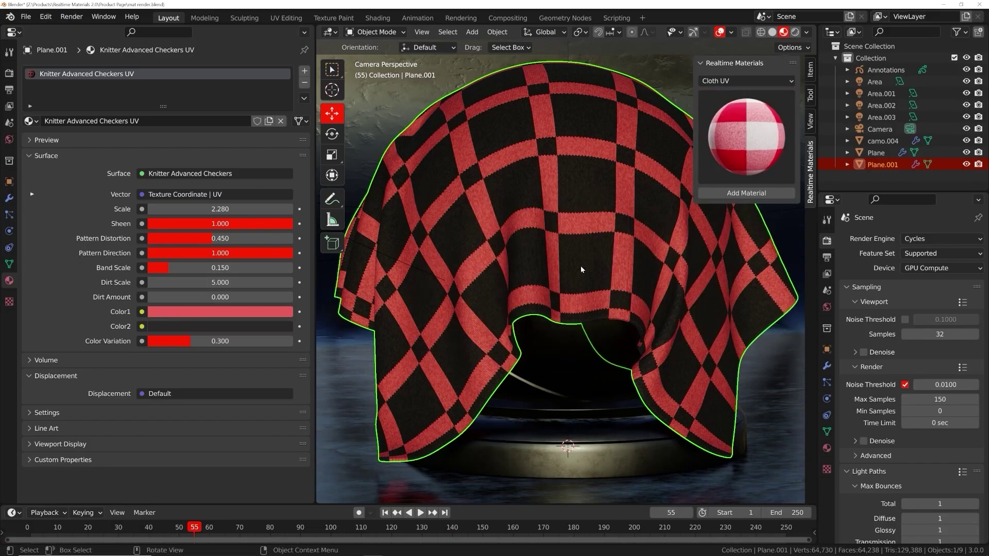
Add the Knitter Picnic Cloth UV material to the draped cloth and adjust its Color1 within the red hues.
left_click(737, 194)
left_click(212, 312)
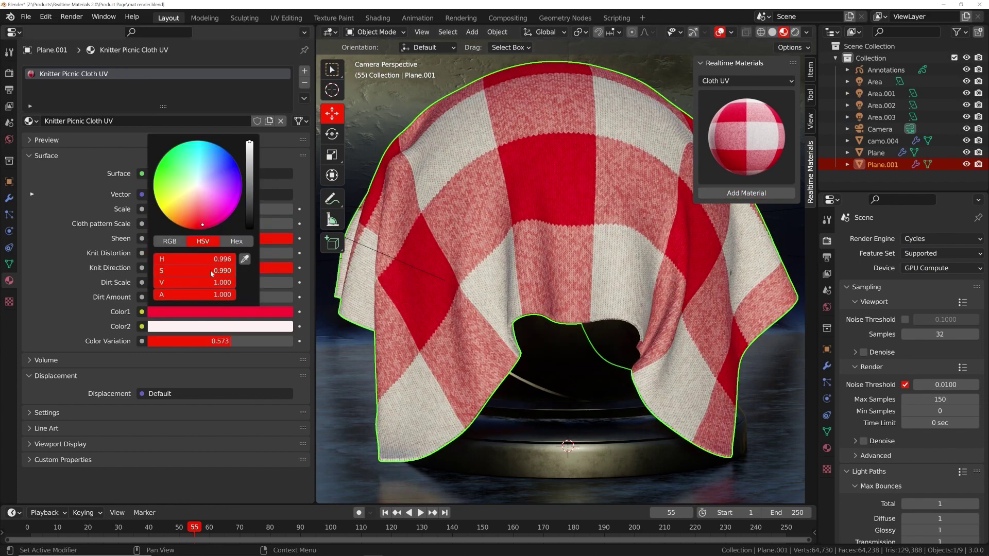
left_click(184, 226)
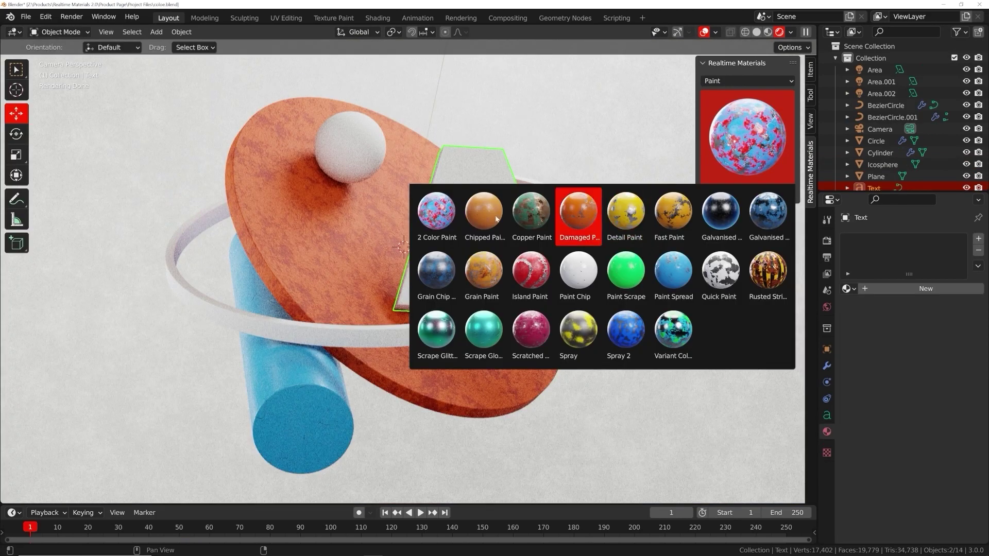
Apply the Chipped Paint material from the Paint category to the letter A and increase its first Chip Scale.
left_click(484, 214)
left_click(747, 193)
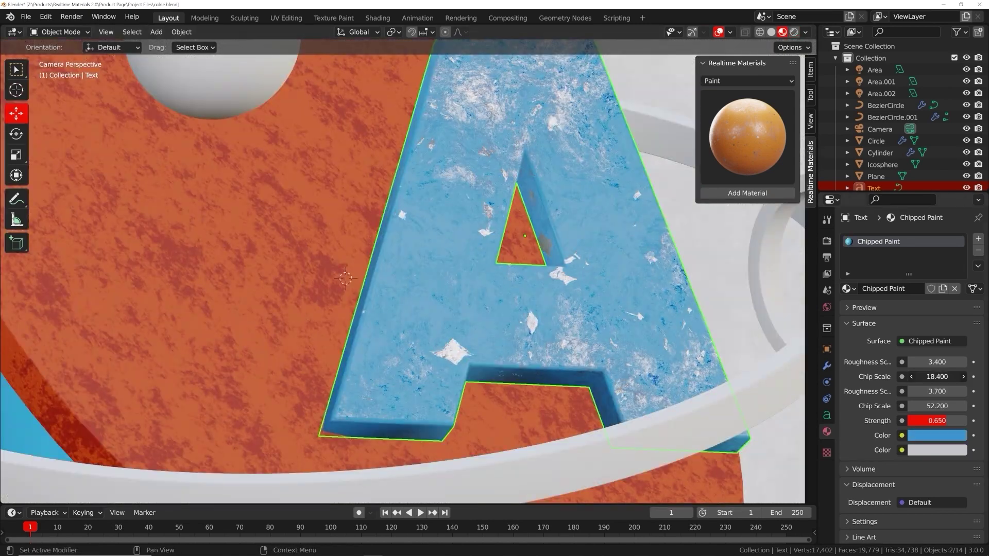
left_click_drag(936, 376, 968, 376)
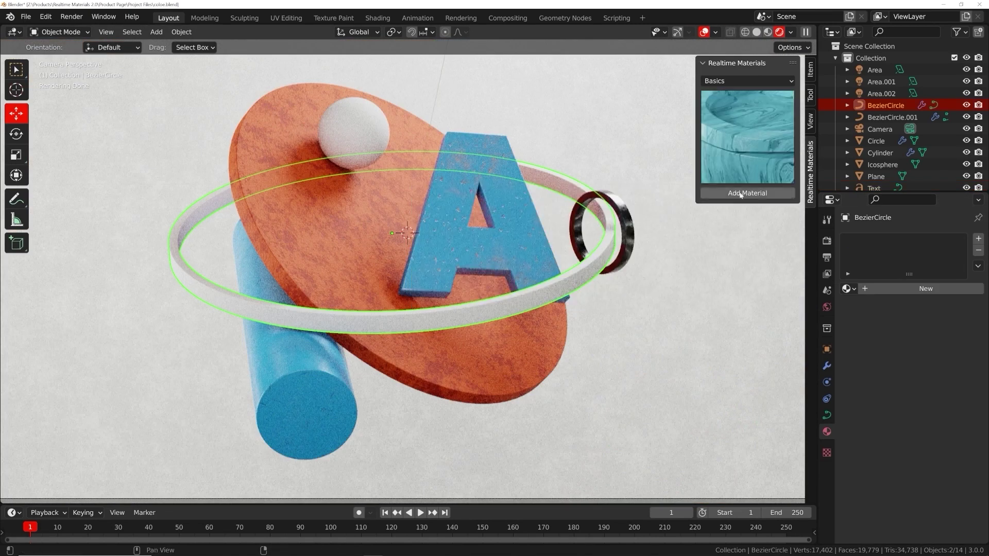
Add the chosen Basics material to the large ring curve surrounding the disc.
left_click(747, 193)
left_click(932, 420)
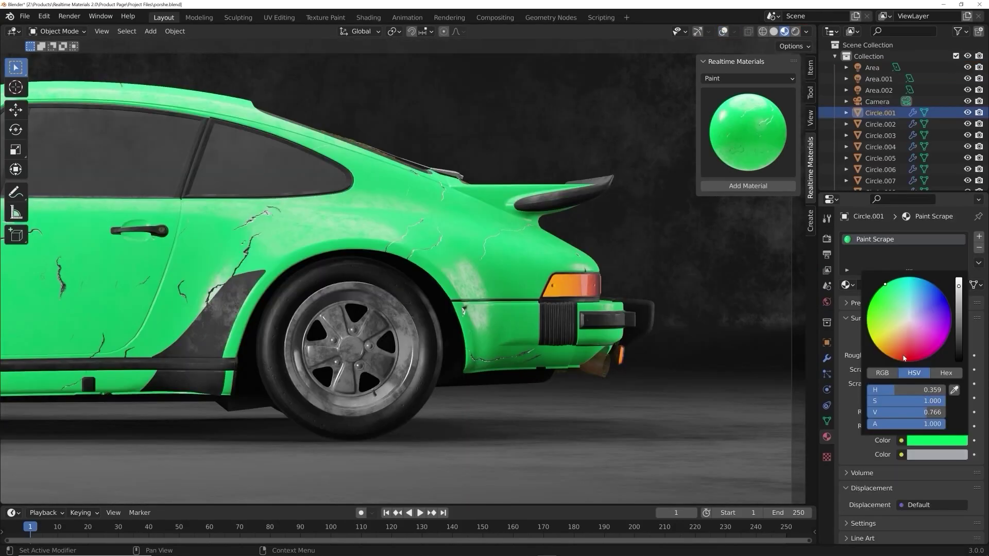
left_click(903, 358)
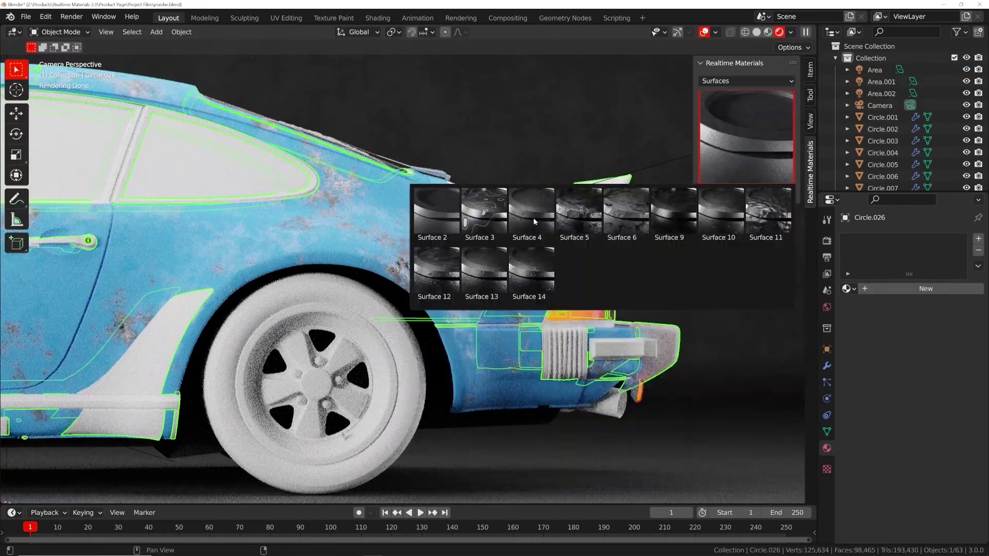
Choose the glossy black material in the Abstract category and add it to the car's unfinished parts.
left_click(534, 221)
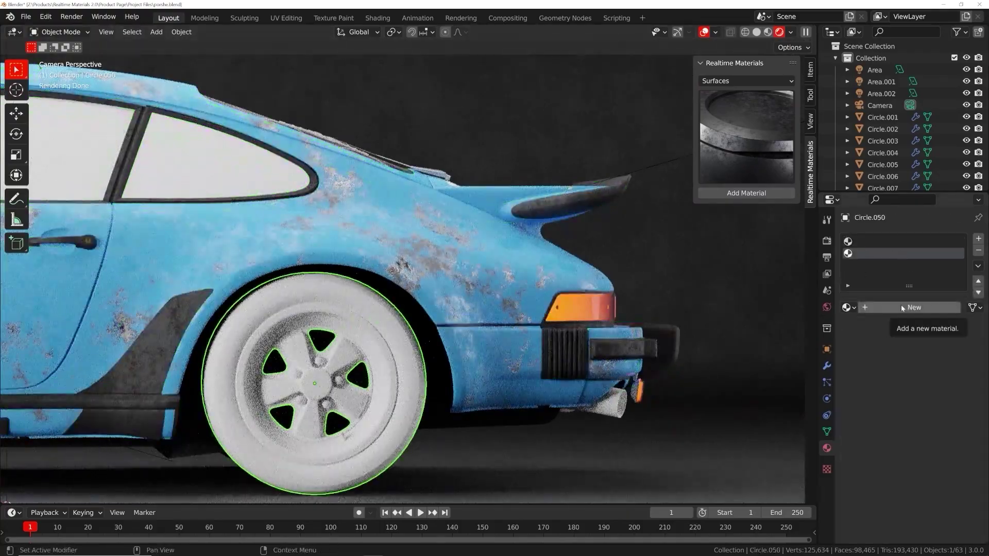
left_click(746, 81)
left_click(731, 159)
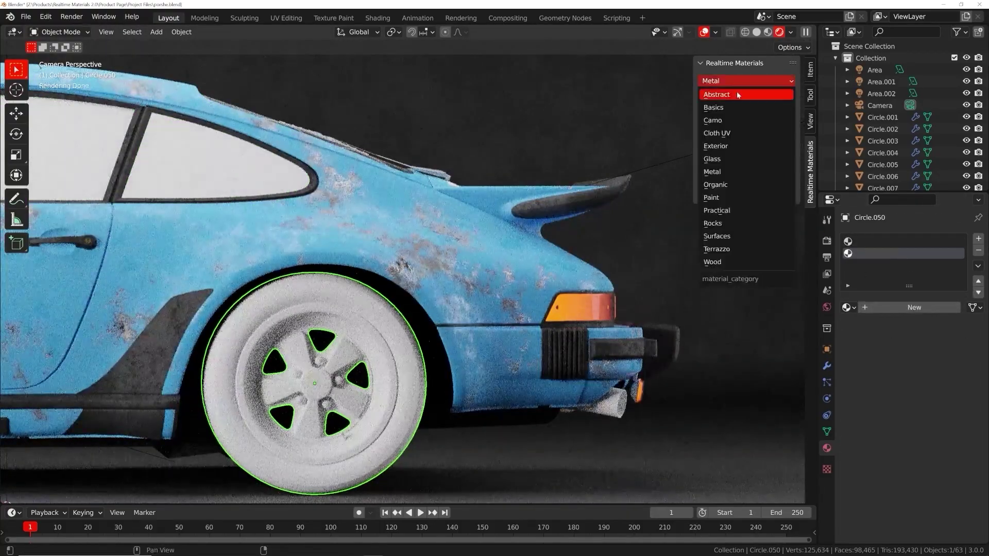
left_click(736, 194)
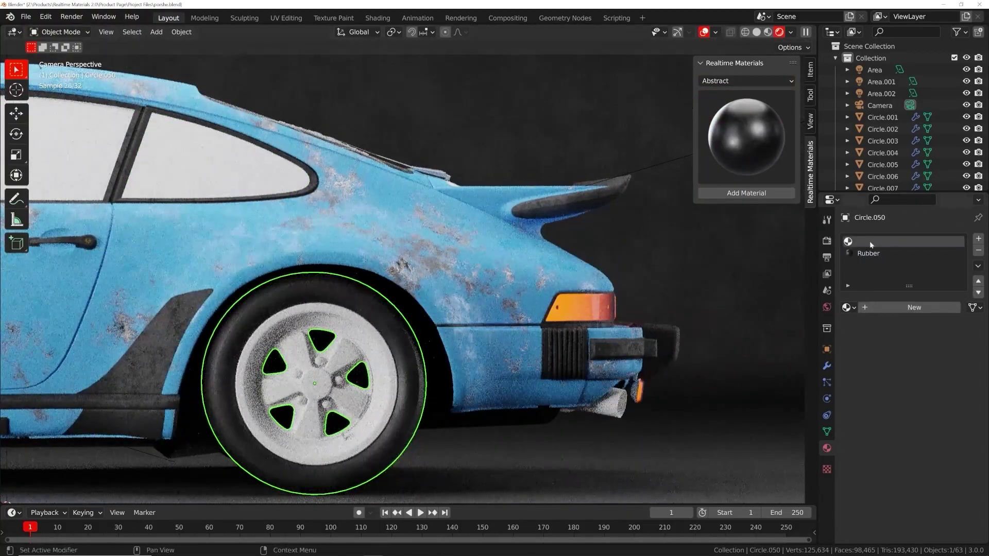
left_click(936, 425)
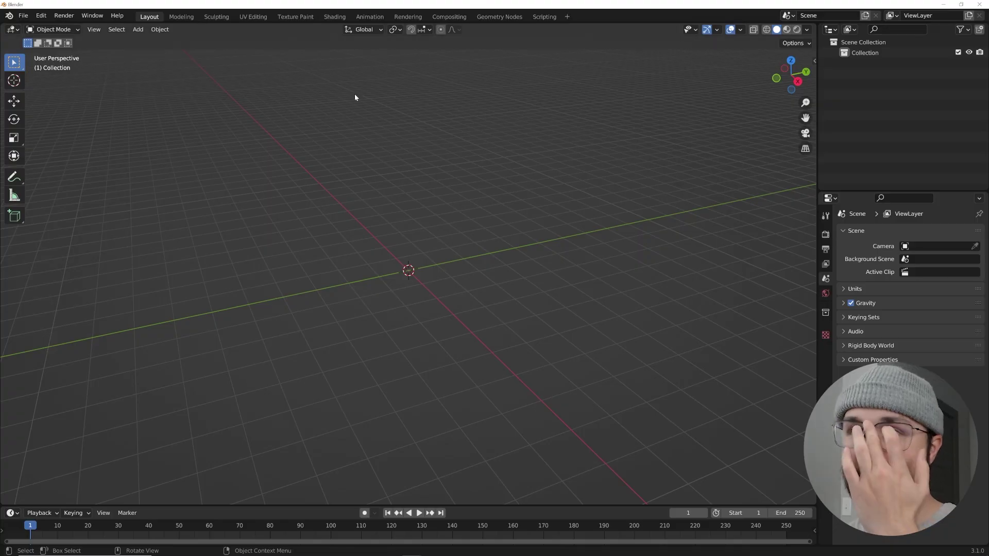
left_click_drag(647, 106, 148, 480)
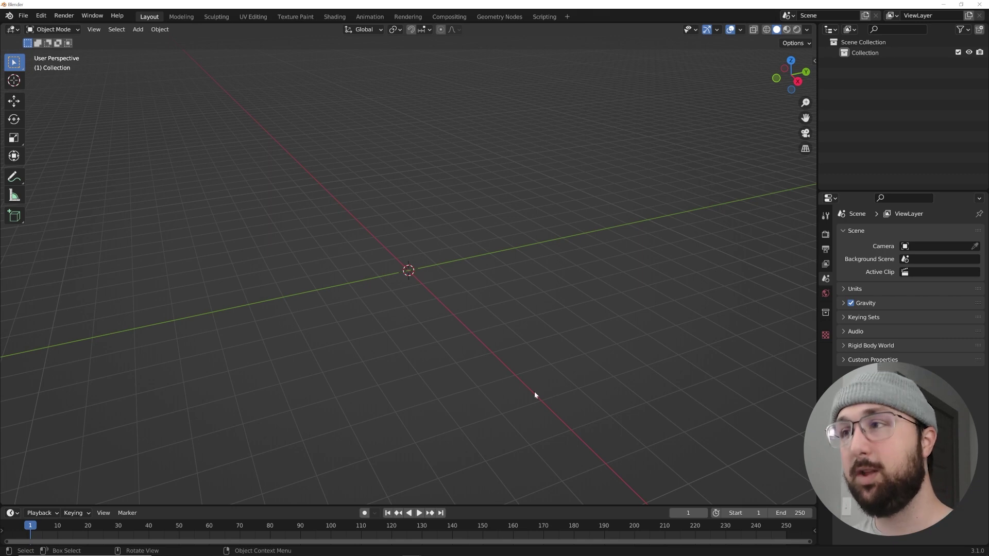
Add a plane mesh and create a new geometry node tree for it in the Geometry Nodes workspace.
key("shift+a")
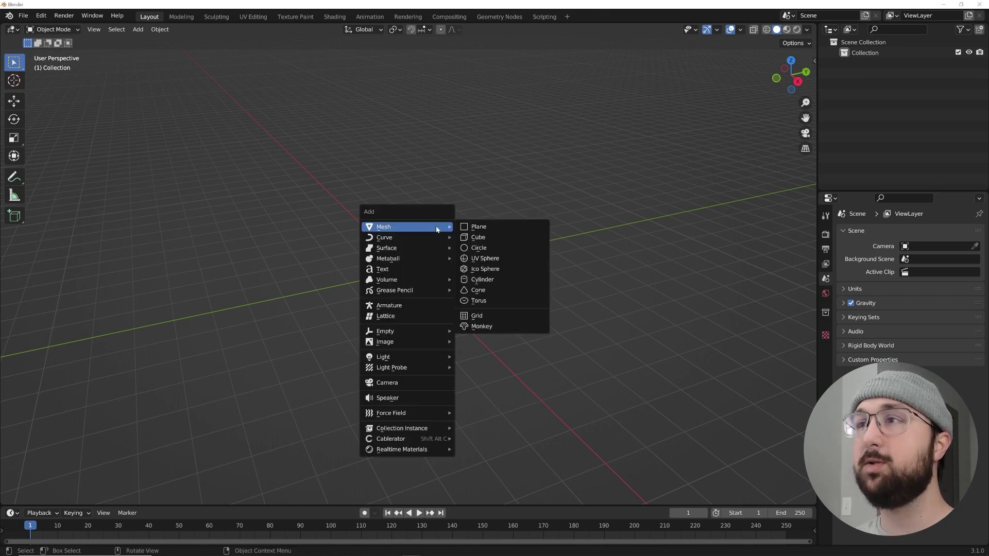
left_click(472, 227)
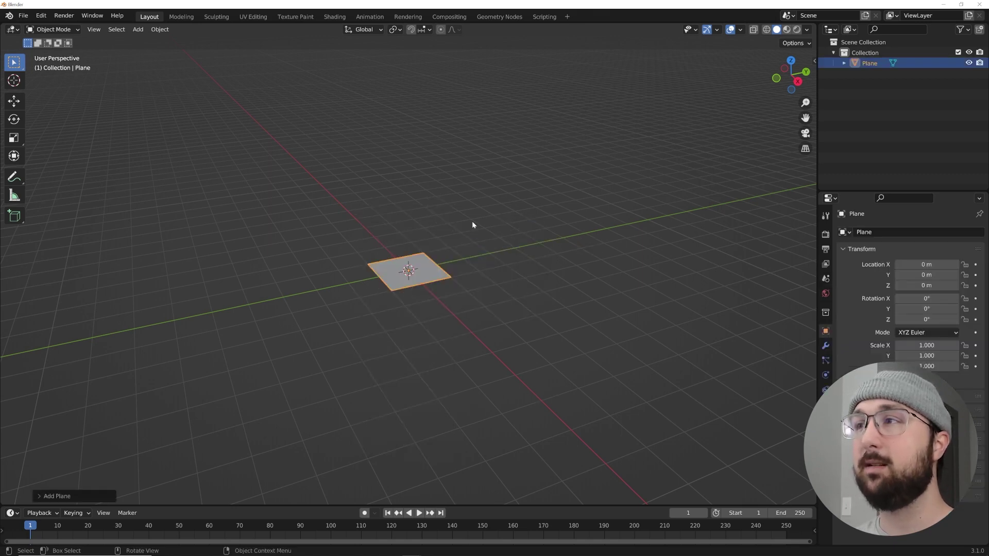
left_click(502, 17)
left_click_drag(340, 290, 206, 206)
scroll(489, 191, "up", 8)
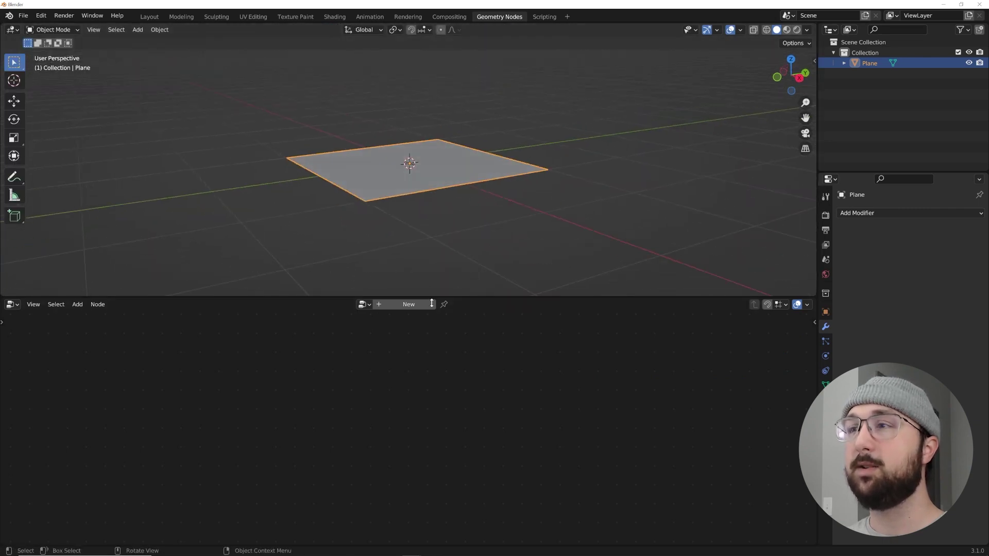
left_click(409, 305)
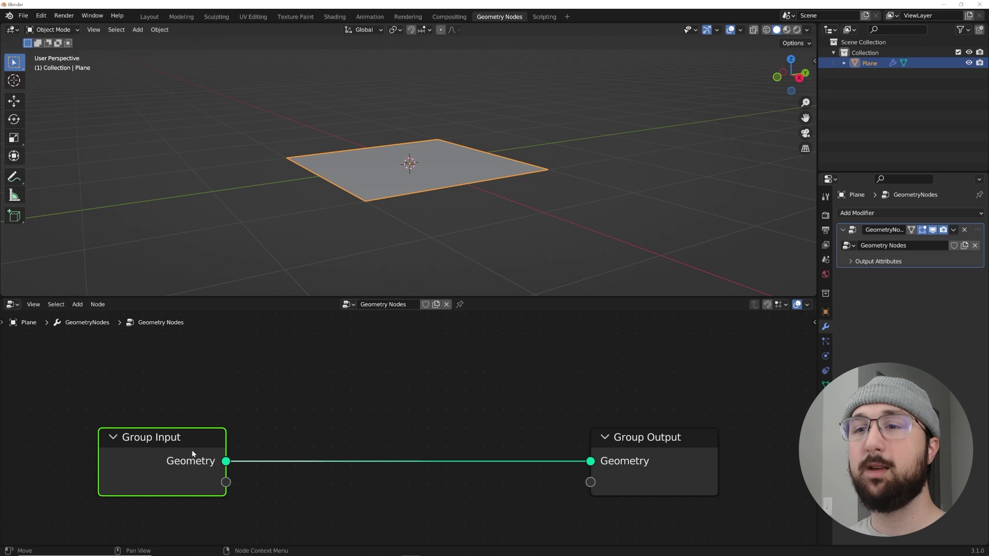
Replace the Group Input node with a Cylinder mesh primitive and connect its Mesh output to the Group Output geometry.
key("x")
key("shift+a")
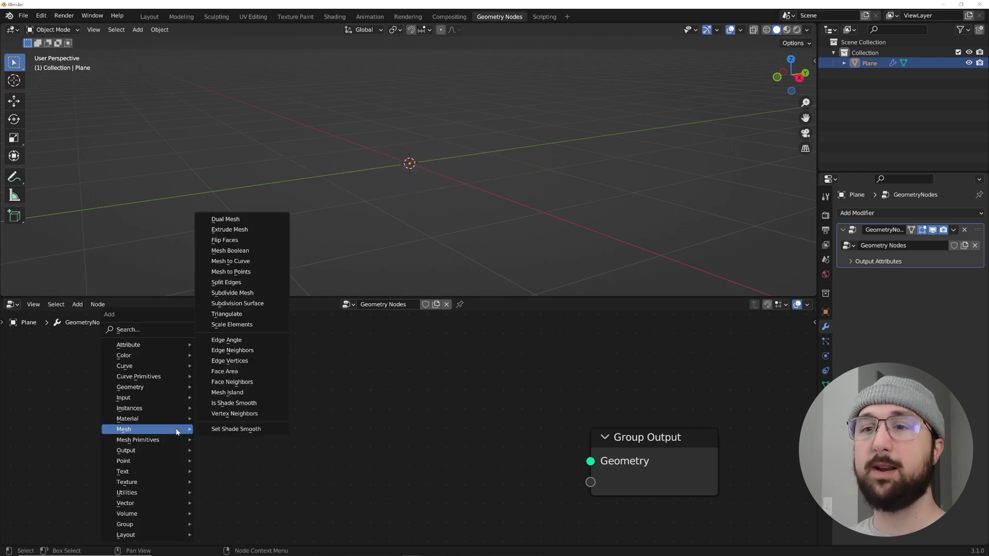
mouse_move(161, 444)
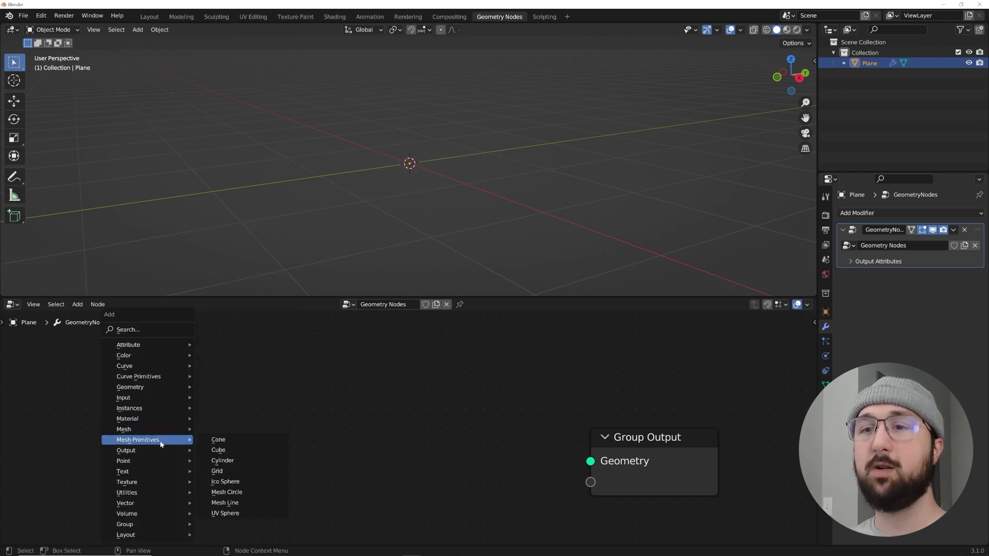
left_click(239, 460)
left_click(259, 401)
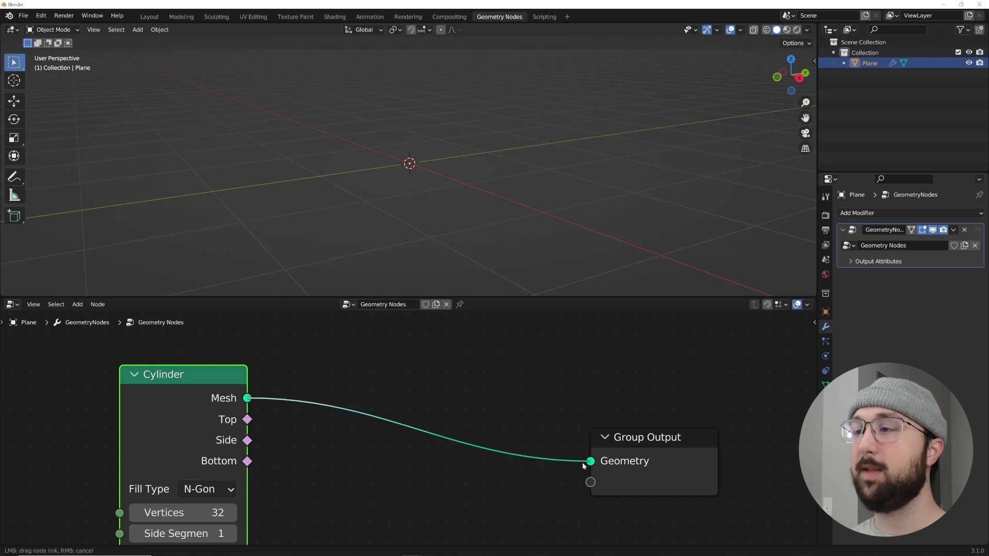
left_click_drag(584, 466, 587, 464)
key("Home")
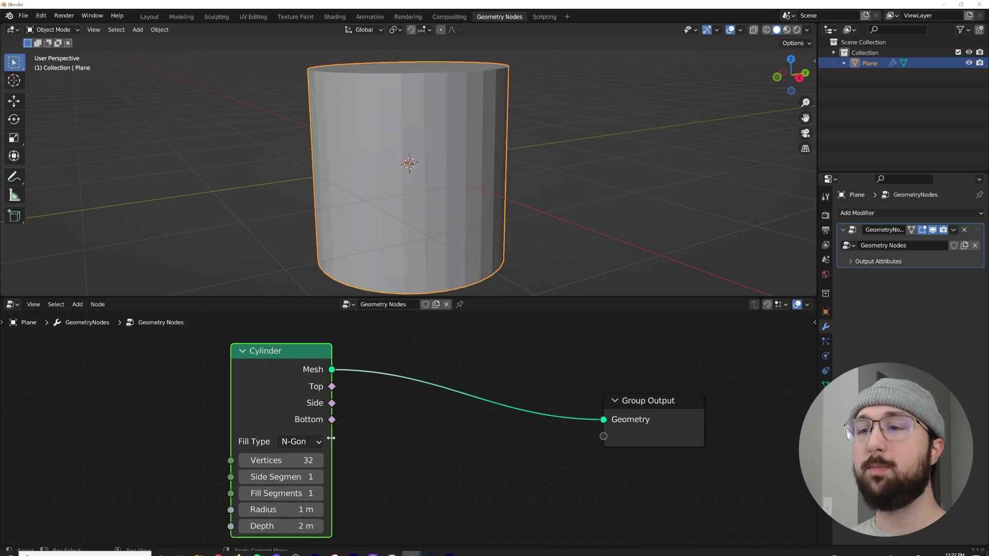
Rotate the cylinder object 90 degrees about the X axis.
type("r")
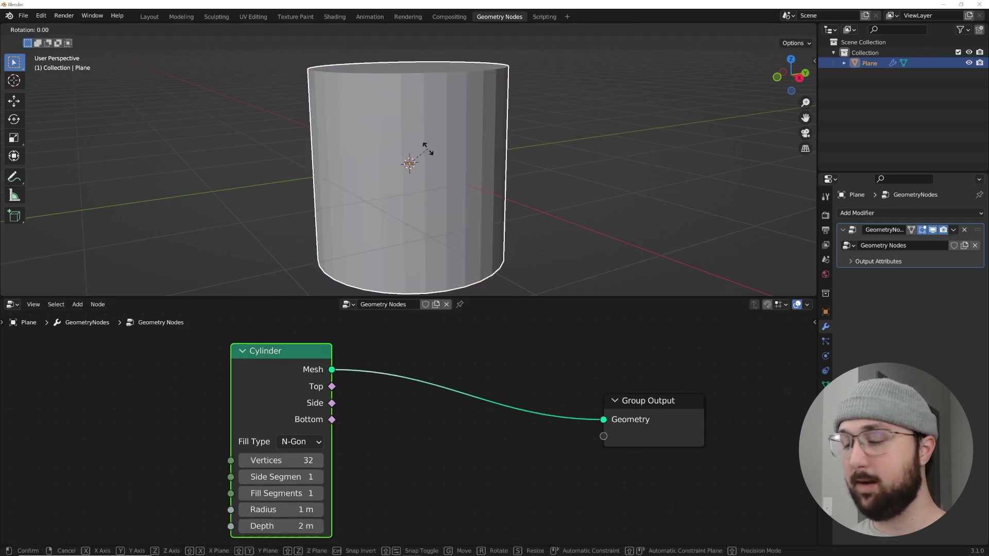
type("x90")
key("Return")
Set the Cylinder node's Fill Type to None and its depth to 10 m.
scroll(366, 382, "up", 2)
left_click(324, 400)
left_click(324, 419)
mouse_move(361, 199)
middle_mouse_down()
mouse_move(406, 180)
mouse_move(354, 193)
middle_mouse_up()
left_click(303, 486)
type("1")
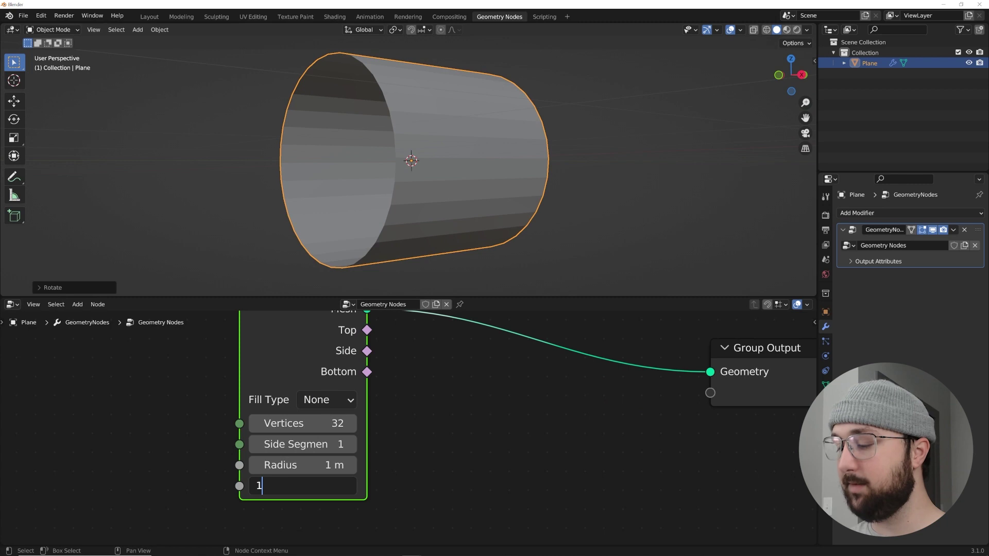
type("0")
key("Return")
scroll(453, 252, "down", 4)
middle_click_drag(444, 225, 424, 206)
key("shift+a")
mouse_move(510, 169)
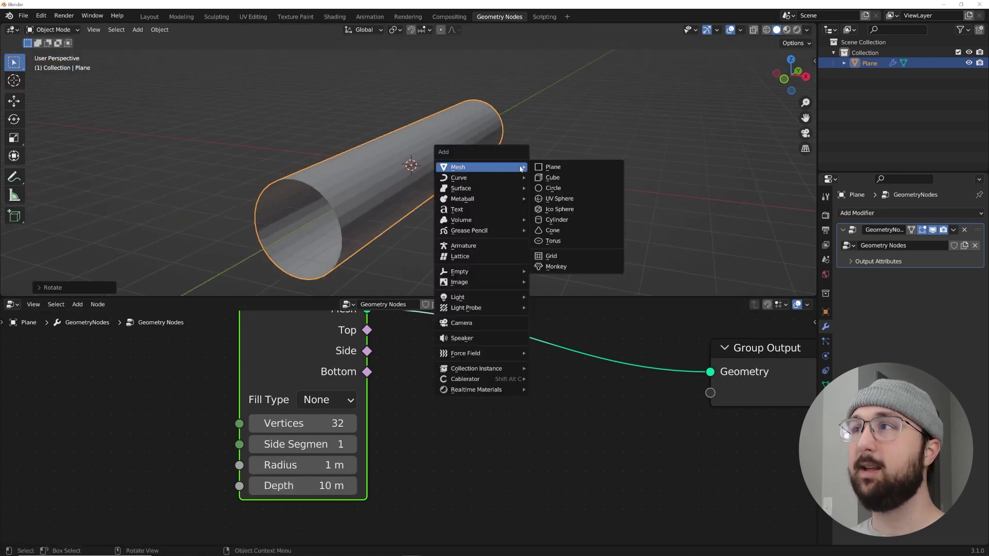
left_click(556, 220)
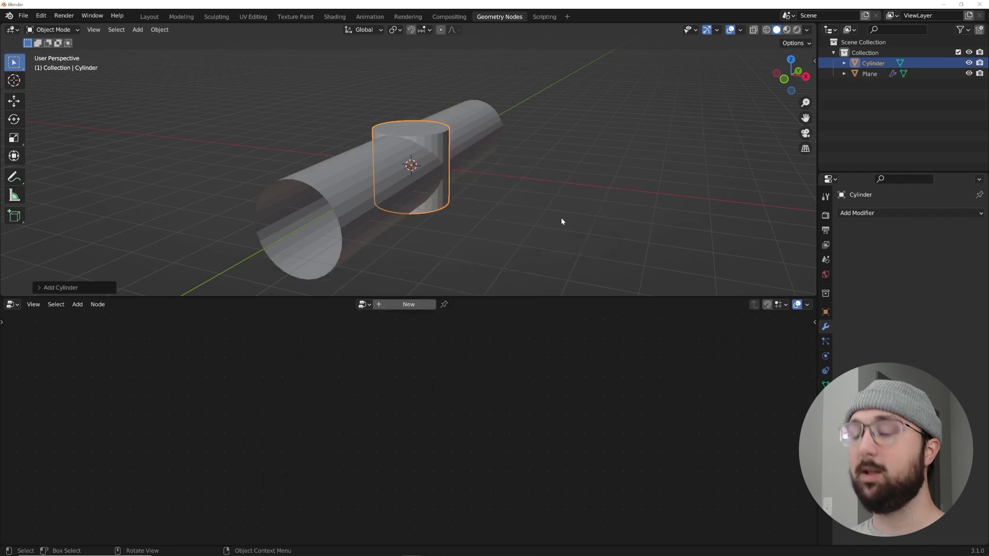
type("rx90")
key("Return")
type("s5")
key("Return")
key("ctrl+z")
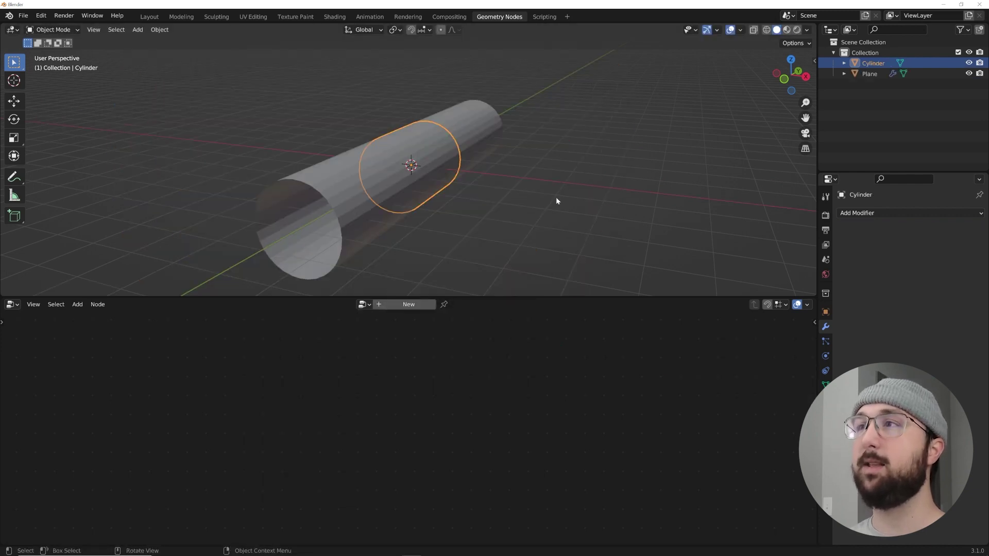
key("Delete")
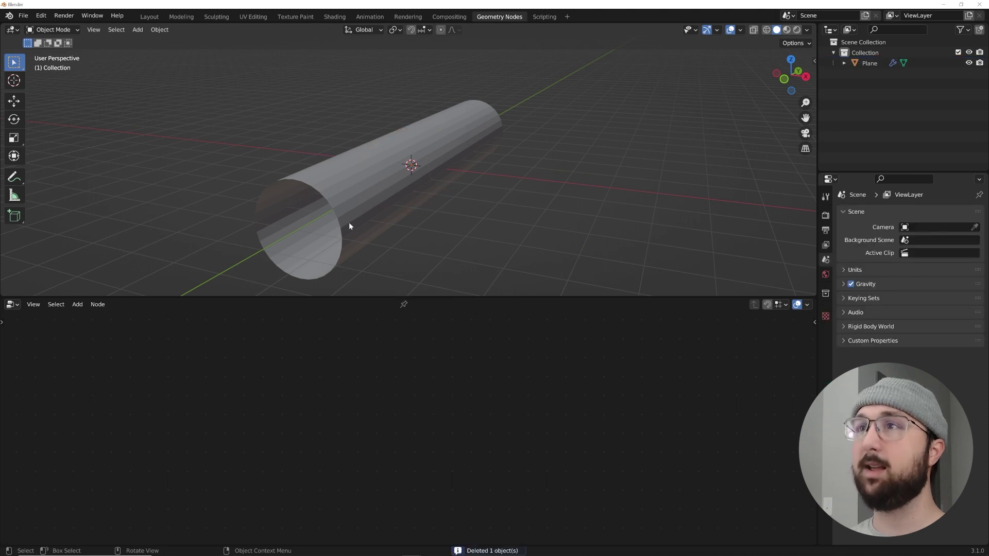
Set the Cylinder node to 12 vertices and 11 side segments, checking the mesh in wireframe before returning to solid shading.
left_click(384, 164)
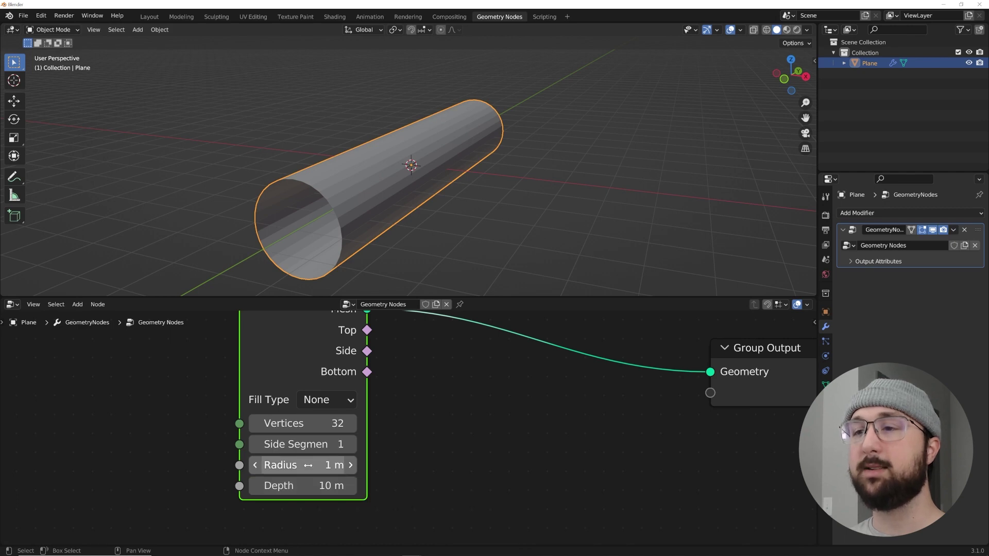
left_click(304, 423)
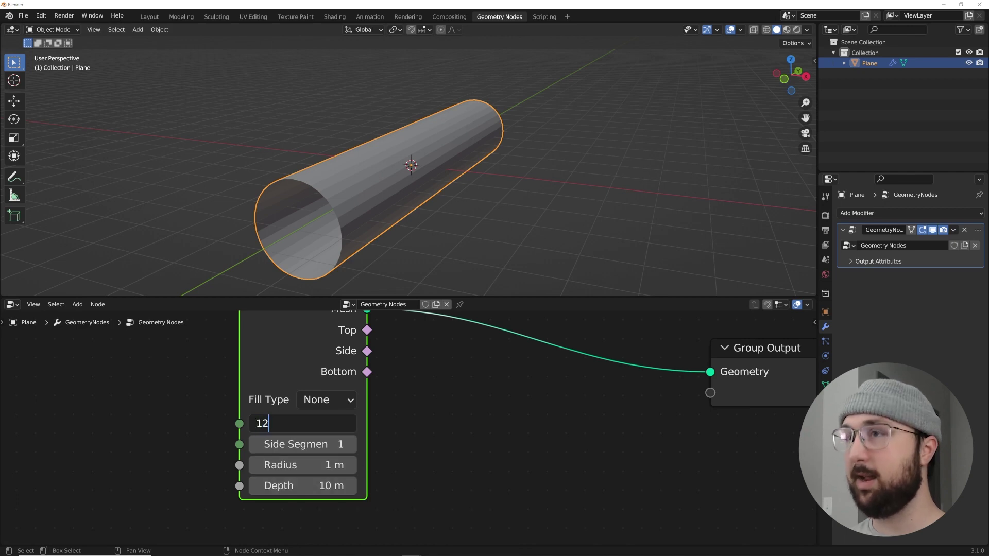
key("Return")
left_click(766, 30)
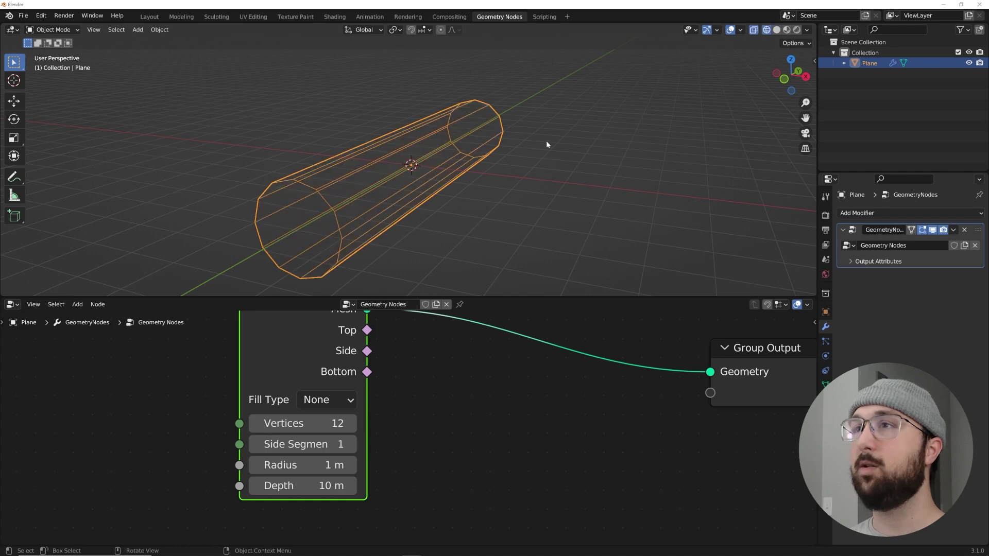
left_click(304, 444)
type("11")
key("Return")
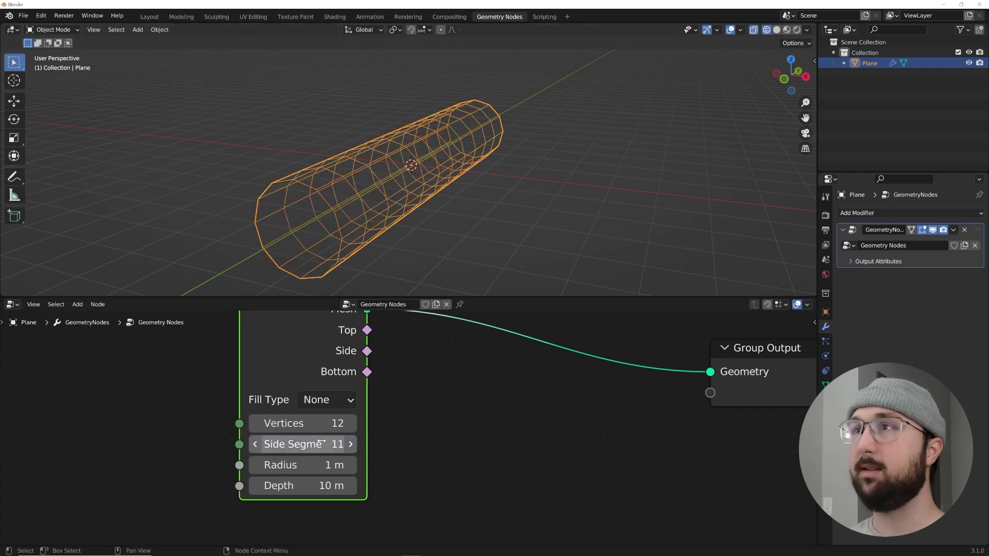
left_click(490, 217)
middle_click_drag(489, 218, 526, 210)
left_click(777, 30)
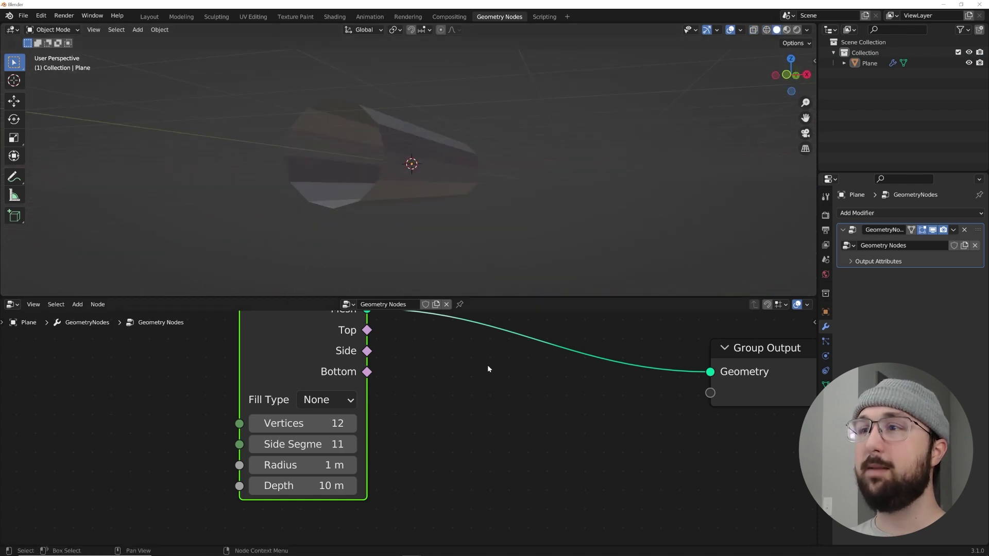
Insert a Separate Geometry node between the Cylinder and Group Output nodes, and move the Cylinder node away to make room.
scroll(490, 361, "down", 3)
middle_click_drag(509, 349, 446, 390)
key("shift+a")
mouse_move(474, 345)
left_click(437, 246)
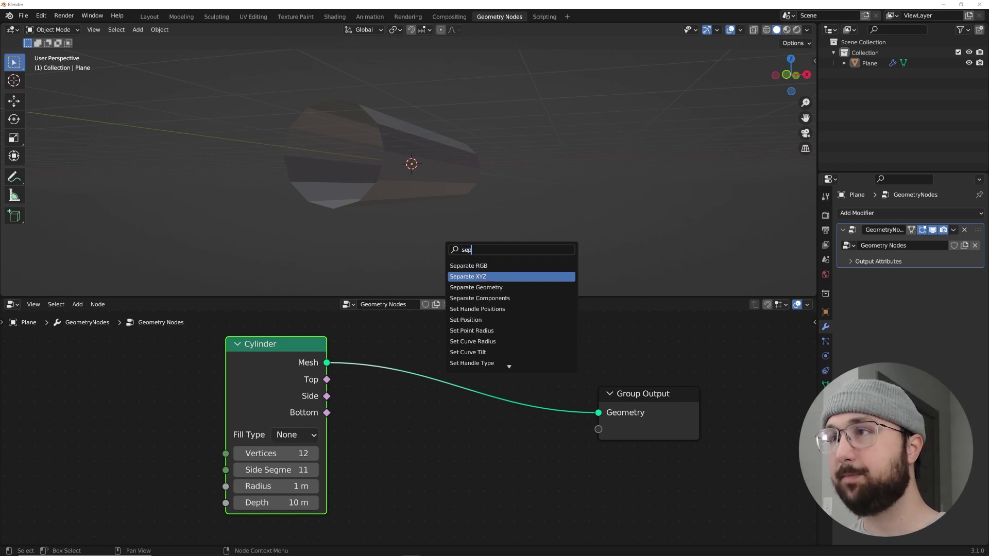
left_click(476, 287)
left_click(469, 364)
left_click_drag(325, 363, 210, 378)
key("Escape")
left_click_drag(301, 349, 356, 399)
Add a Random Value node below the link and set the Separate Geometry node's domain to Face.
type("rand")
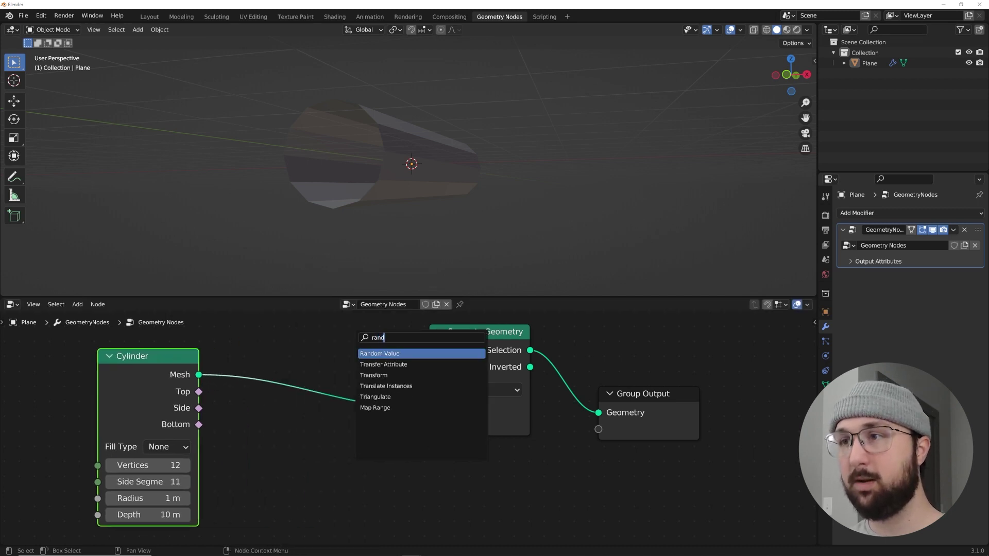
key("Return")
left_click(494, 390)
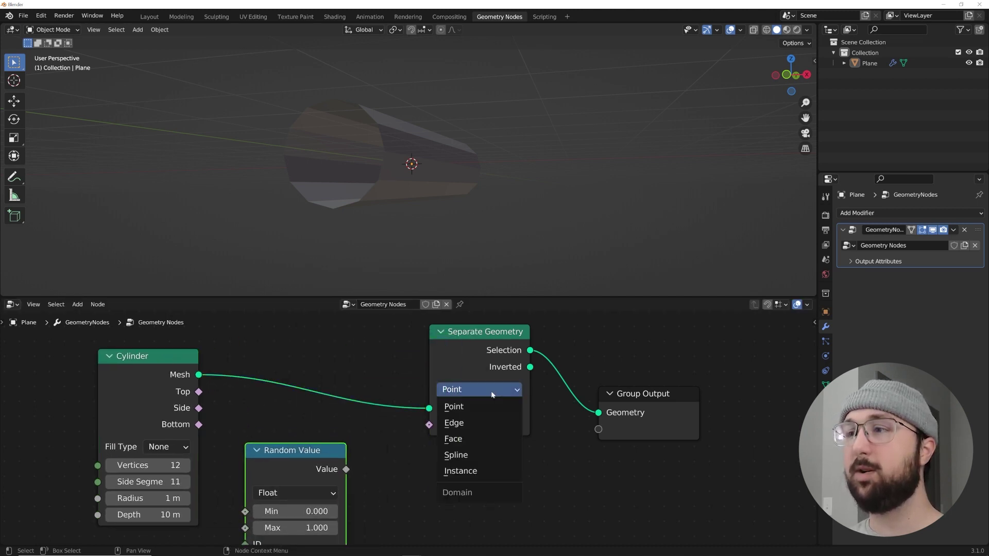
left_click(469, 440)
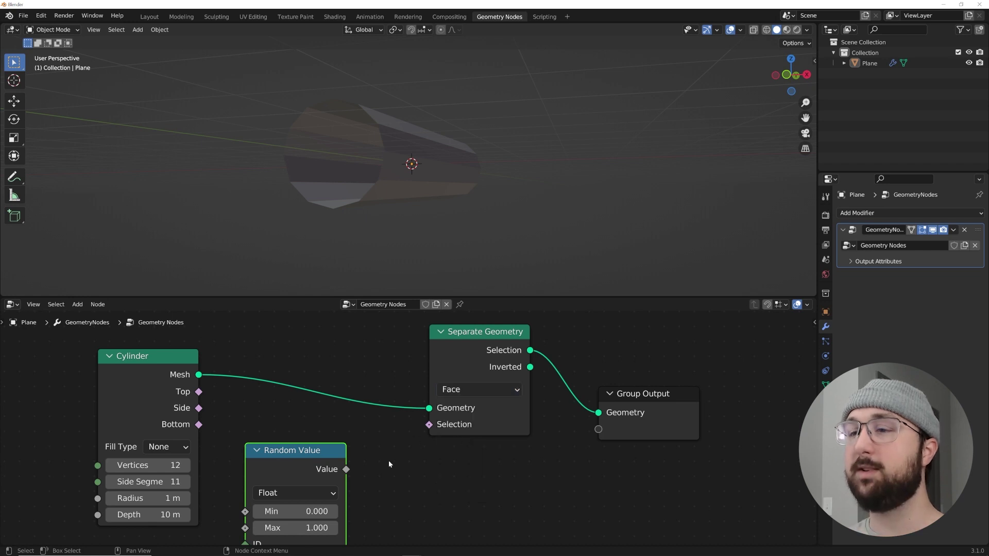
Set the Random Value node's data type to Boolean and connect its value to the Separate Geometry node's Selection input.
left_click(291, 492)
left_click(289, 492)
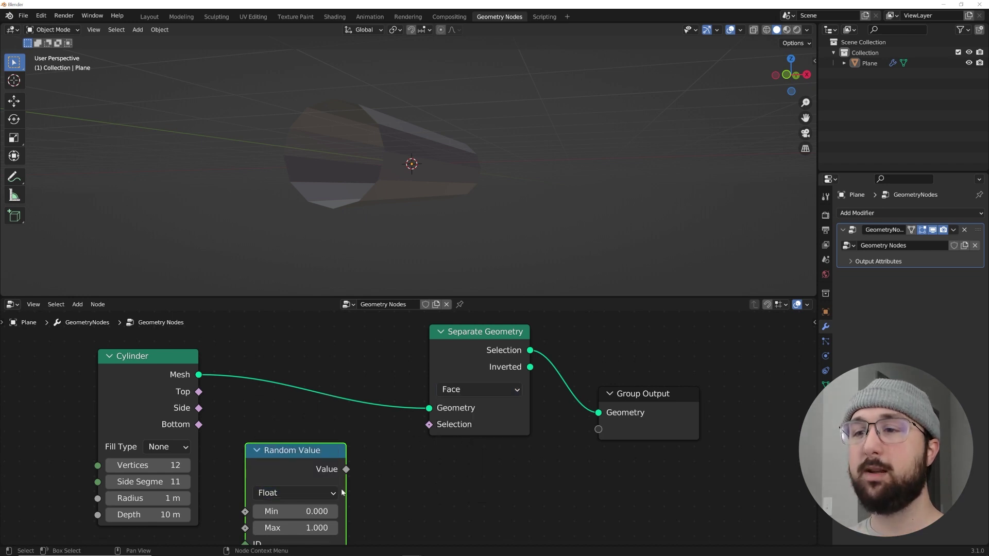
left_click(307, 494)
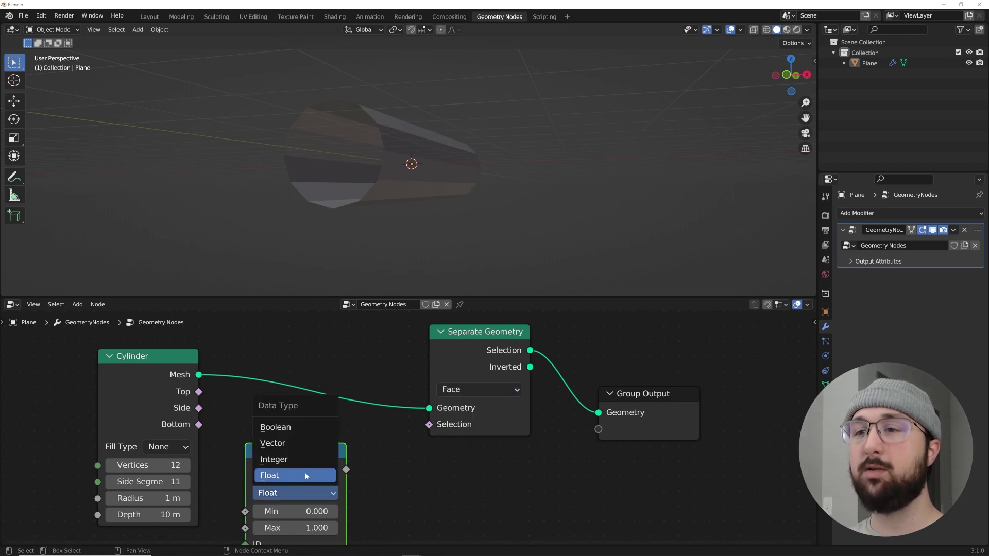
left_click(299, 427)
left_click_drag(426, 429, 429, 424)
mouse_move(488, 219)
middle_mouse_down()
mouse_move(520, 184)
mouse_move(540, 210)
mouse_move(488, 219)
middle_mouse_up()
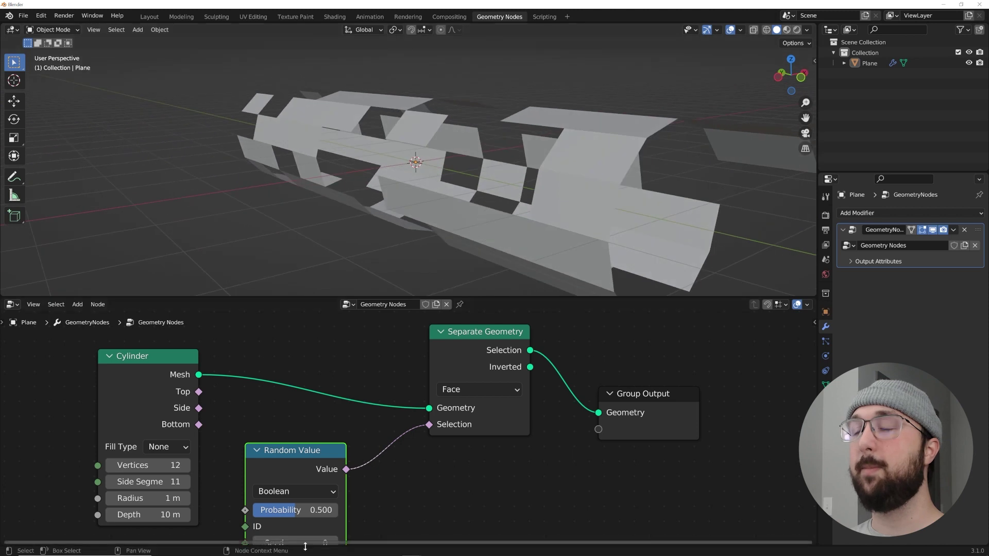
Move the Group Output node farther from the Separate Geometry node to make room for another node.
middle_click_drag(382, 447, 367, 412)
middle_click_drag(584, 422, 377, 475)
left_click_drag(461, 419, 595, 395)
left_click_drag(308, 386, 366, 437)
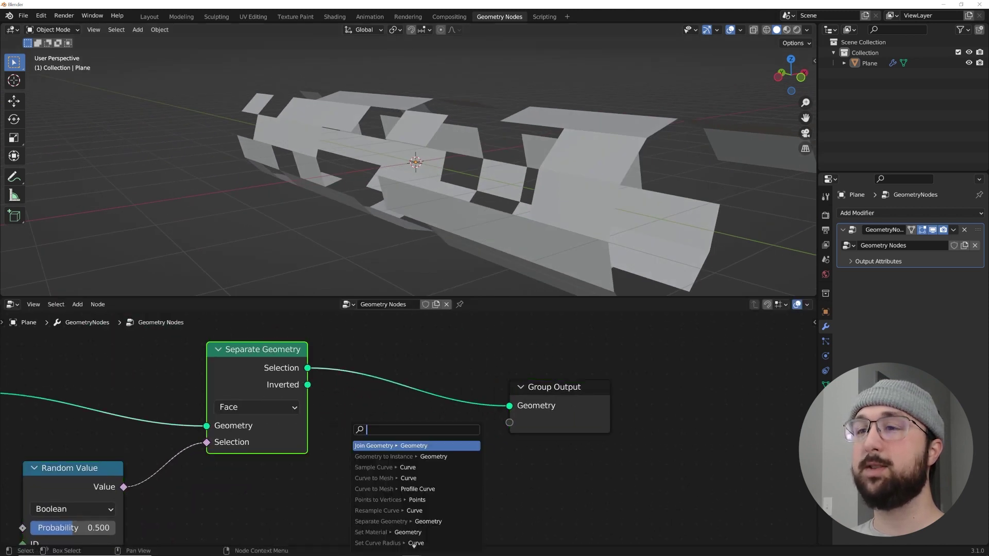
middle_click_drag(479, 206, 508, 229)
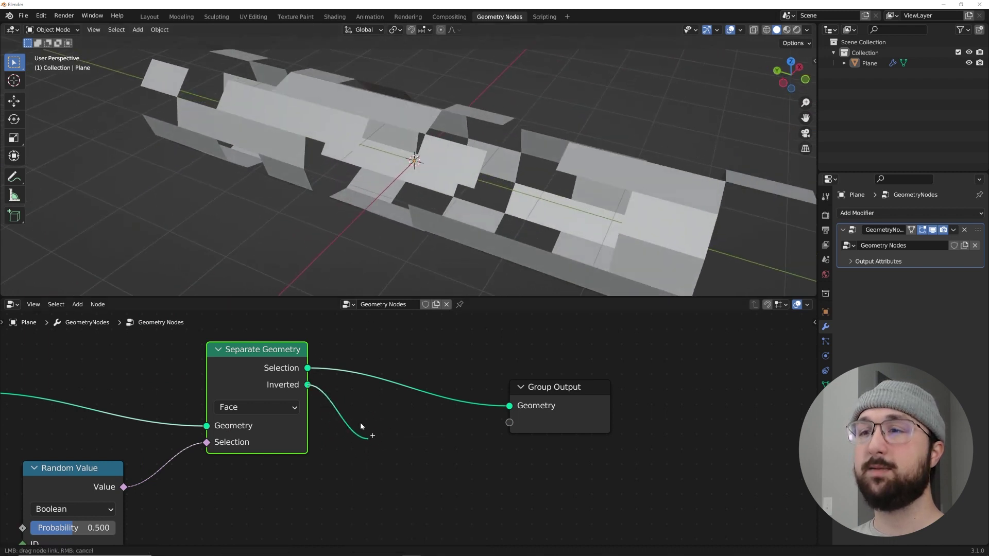
left_click_drag(368, 427, 369, 429)
key("Escape")
Insert a Join Geometry node before Group Output and connect Separate Geometry's Inverted output to it as well.
key("shift+a")
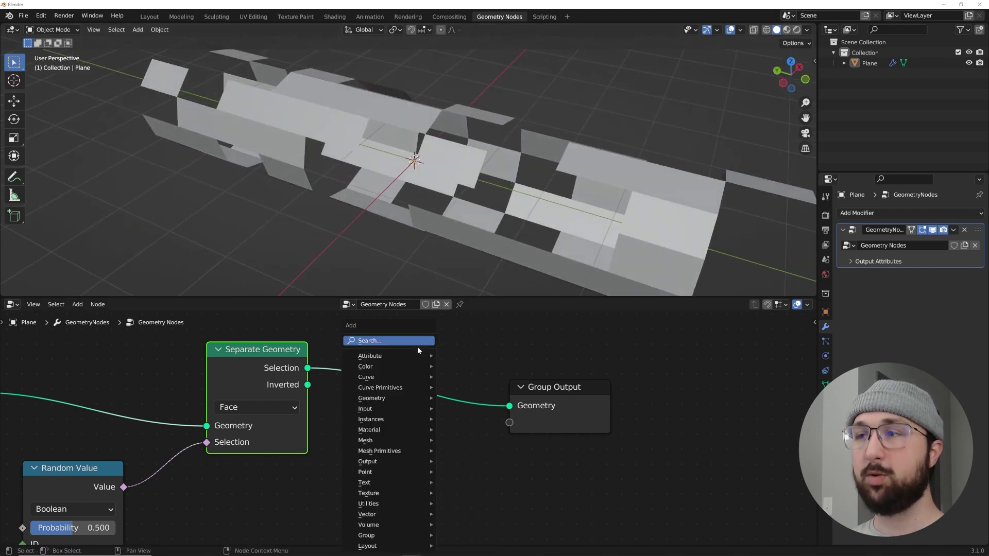
left_click(417, 347)
type("join")
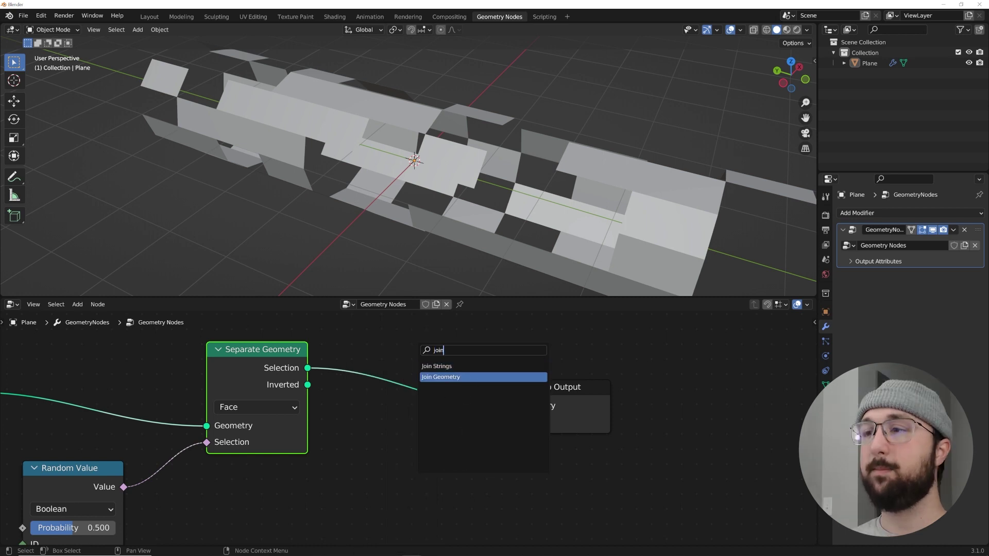
key("Return")
left_click(441, 402)
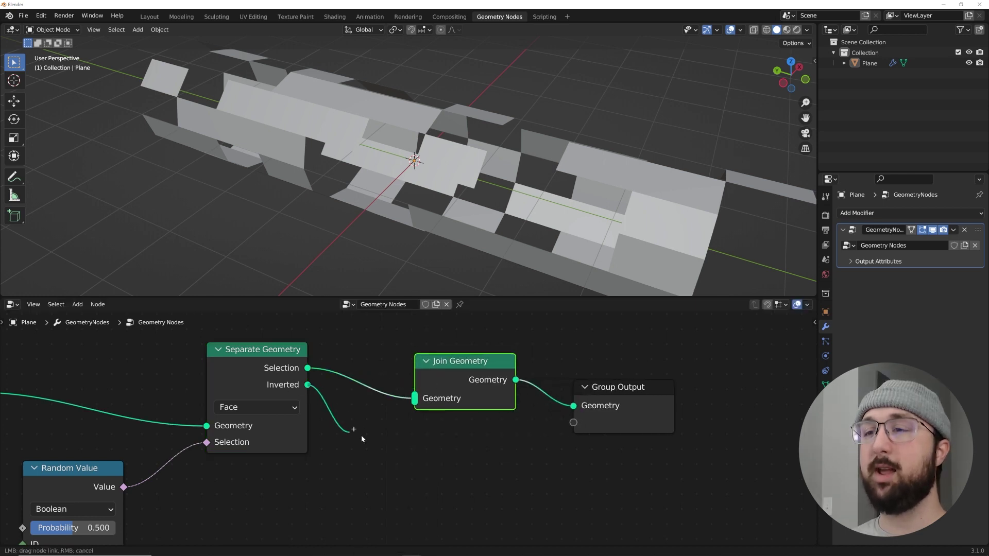
left_click_drag(418, 411, 416, 403)
Display the tube in wireframe shading and select it in the viewport.
middle_click_drag(527, 195, 524, 158)
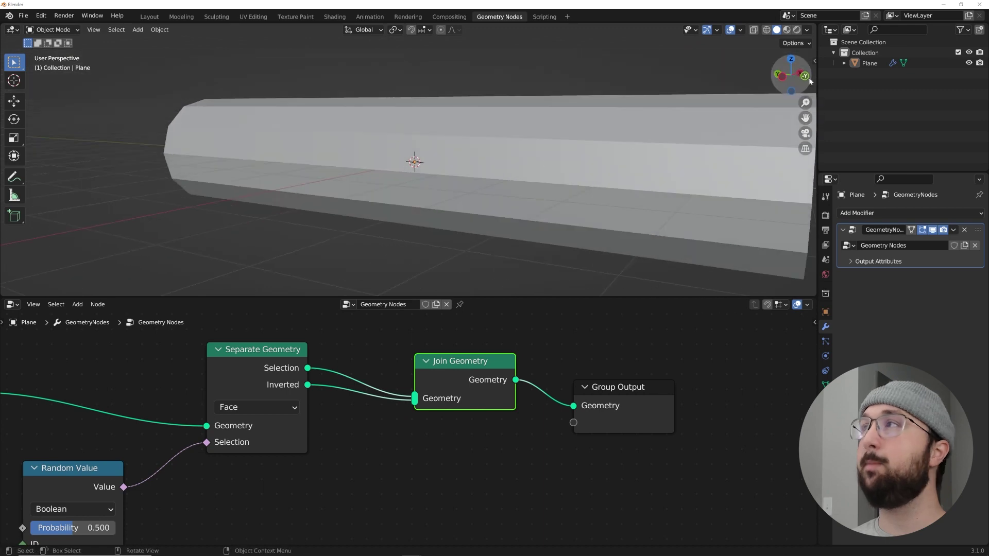
left_click(766, 30)
middle_click_drag(587, 157, 549, 167)
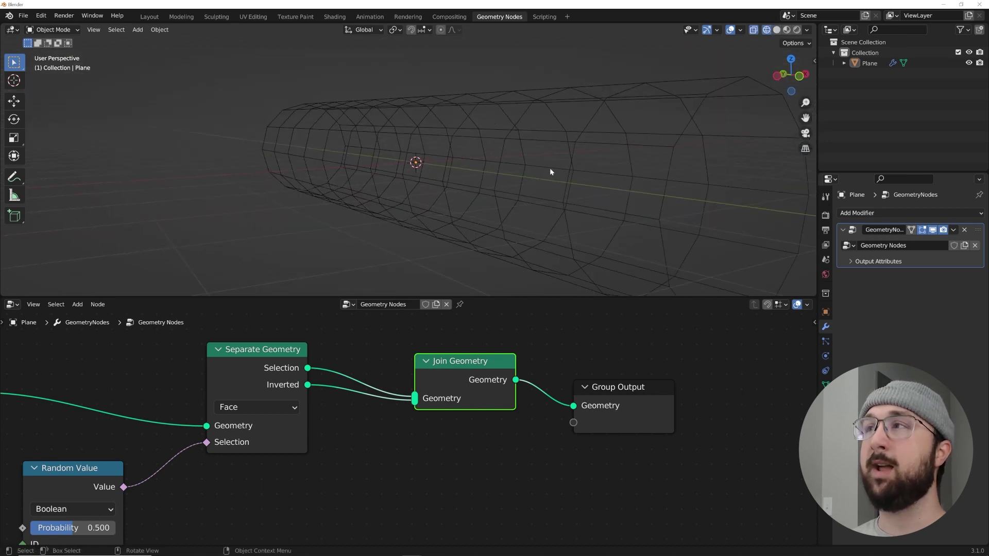
left_click(502, 234)
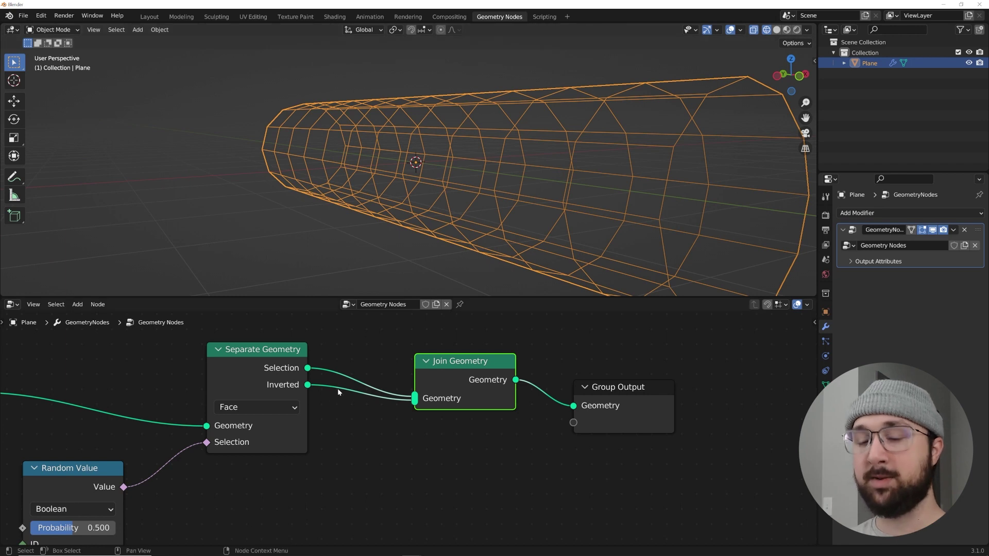
Insert a Subdivide Mesh node on the link from Inverted to Join Geometry and set its level to 3.
key("shift+a")
left_click(376, 343)
type("sub")
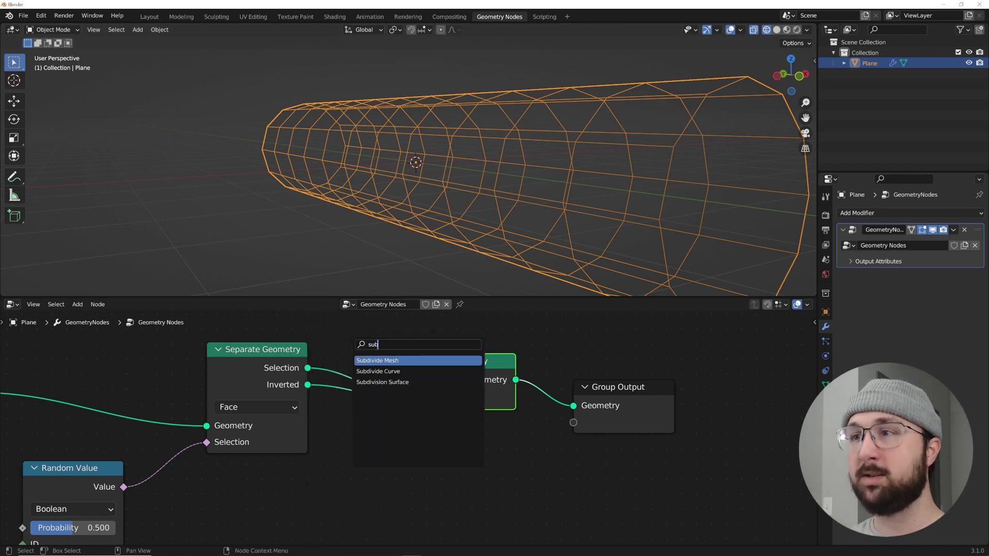
key("Return")
left_click(398, 411)
middle_click_drag(443, 217, 587, 214)
left_click(453, 451)
left_click(454, 451)
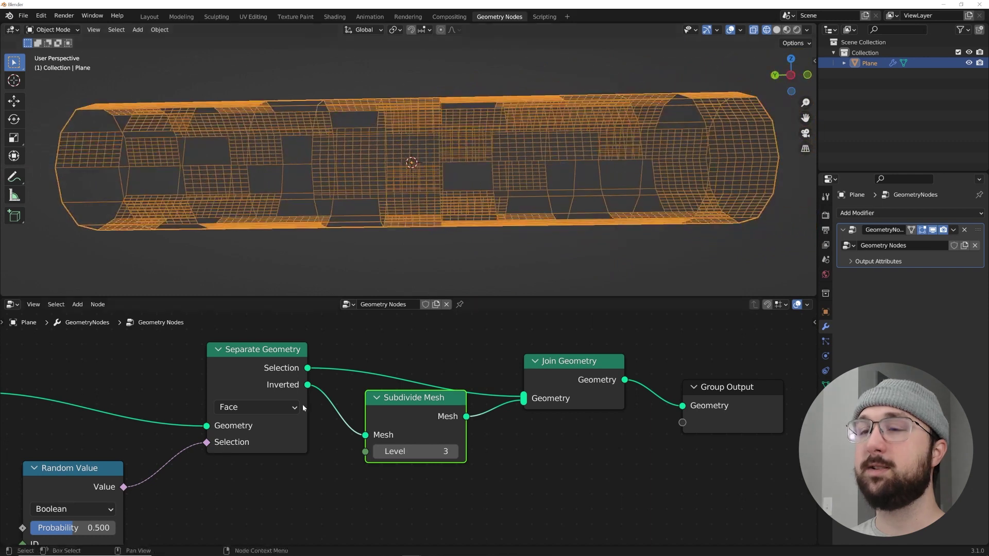
Set the Random Value node's probability to about 0.721 and the Subdivide Mesh level to 1.
middle_click_drag(304, 408, 590, 303)
mouse_move(359, 423)
left_mouse_down()
mouse_move(323, 422)
mouse_move(401, 423)
mouse_move(378, 423)
left_mouse_up()
middle_click_drag(659, 361, 429, 397)
left_click(433, 382)
left_click(433, 383)
middle_click_drag(437, 242, 499, 217)
Move the Group Output node away from Join Geometry to open a gap between them.
middle_click_drag(489, 418, 238, 457)
middle_click_drag(574, 364, 512, 384)
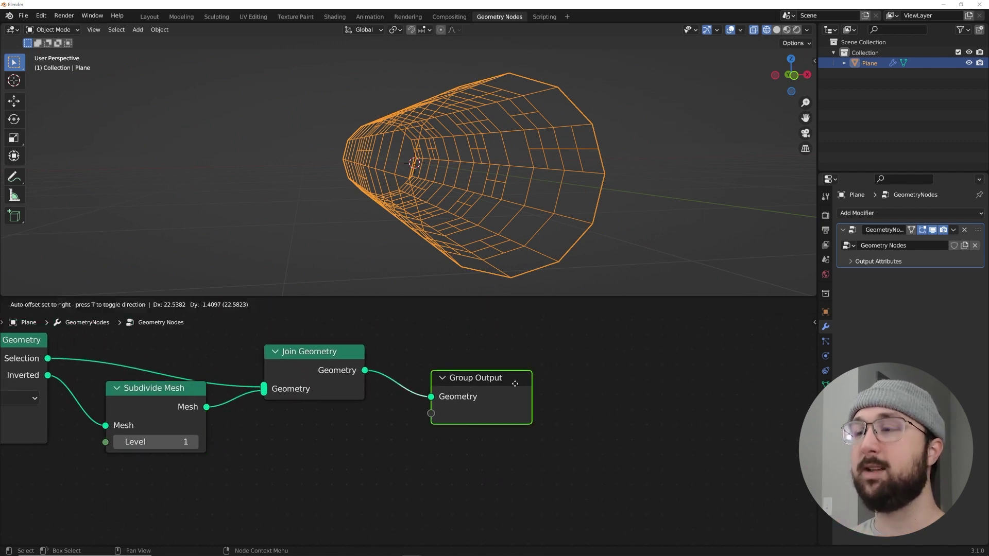
left_click_drag(477, 385, 631, 379)
left_click_drag(362, 381, 362, 390)
key("shift+a")
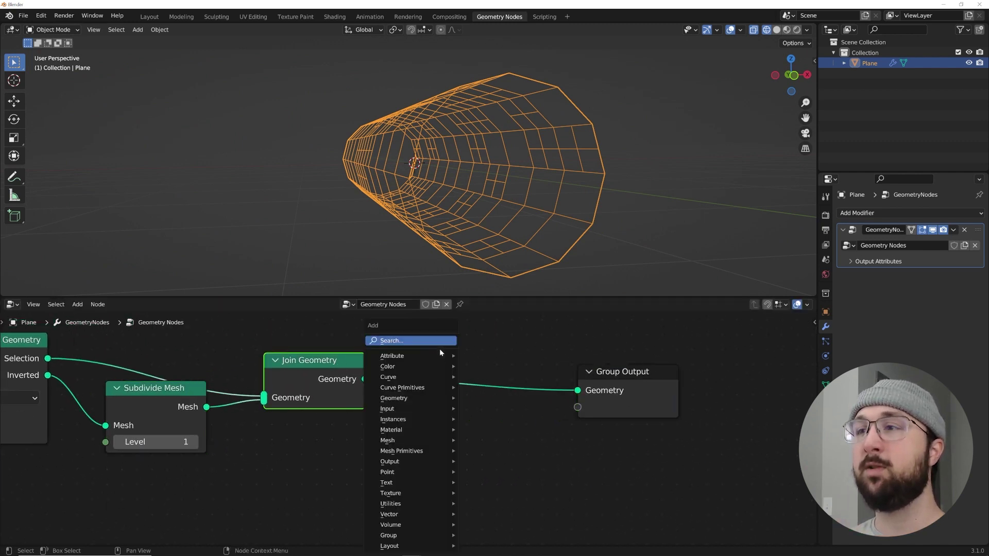
key("Escape")
left_click(440, 350)
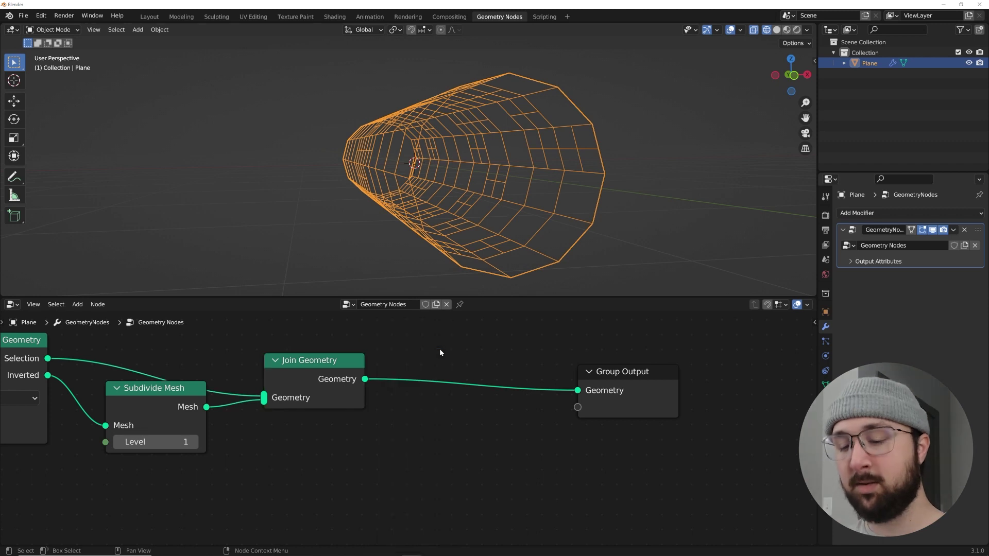
Insert a Triangulate node between the Join Geometry and Group Output nodes.
key("shift+a")
left_click(414, 208)
type("trya")
key("Down")
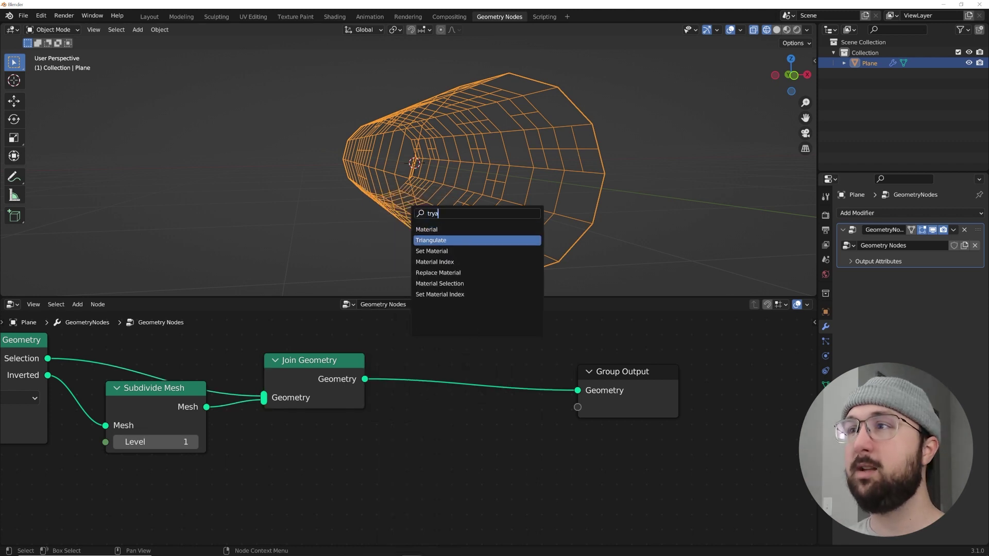
key("Return")
left_click(444, 368)
middle_click_drag(587, 361, 551, 368)
middle_click_drag(552, 240, 546, 241)
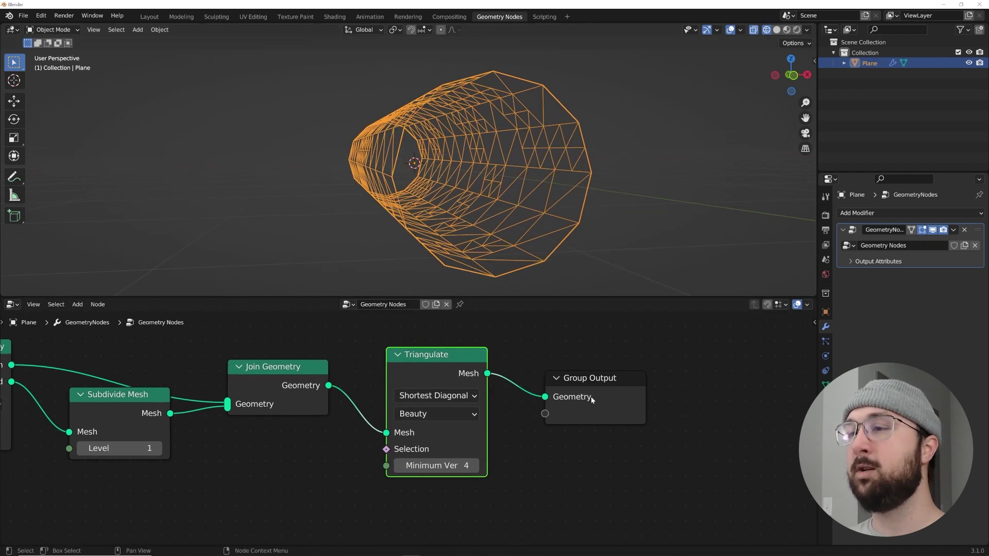
Shift the Group Output node aside and insert a Dual Mesh node between Triangulate and Group Output.
left_click_drag(591, 396, 662, 391)
key("shift+a")
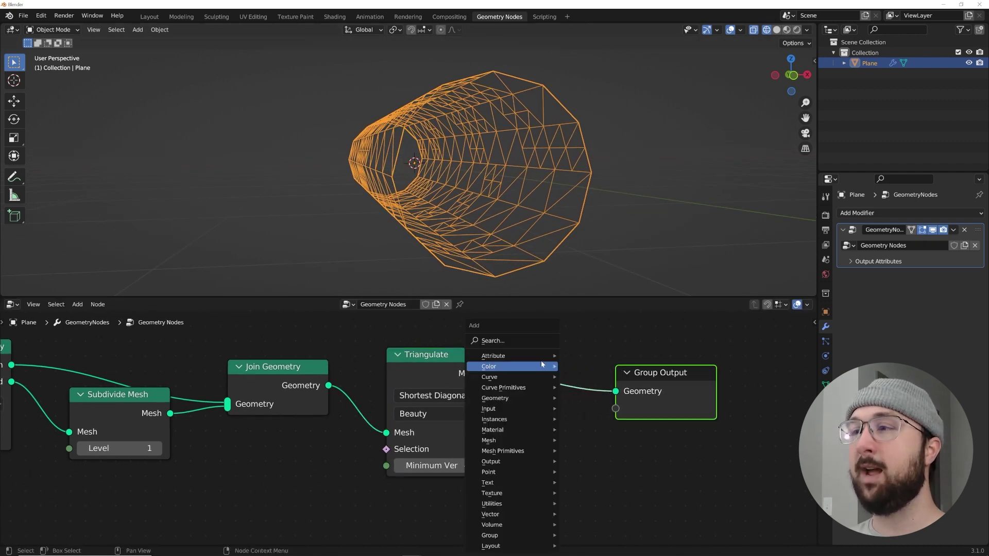
left_click(513, 343)
type("s")
key("BackSpace")
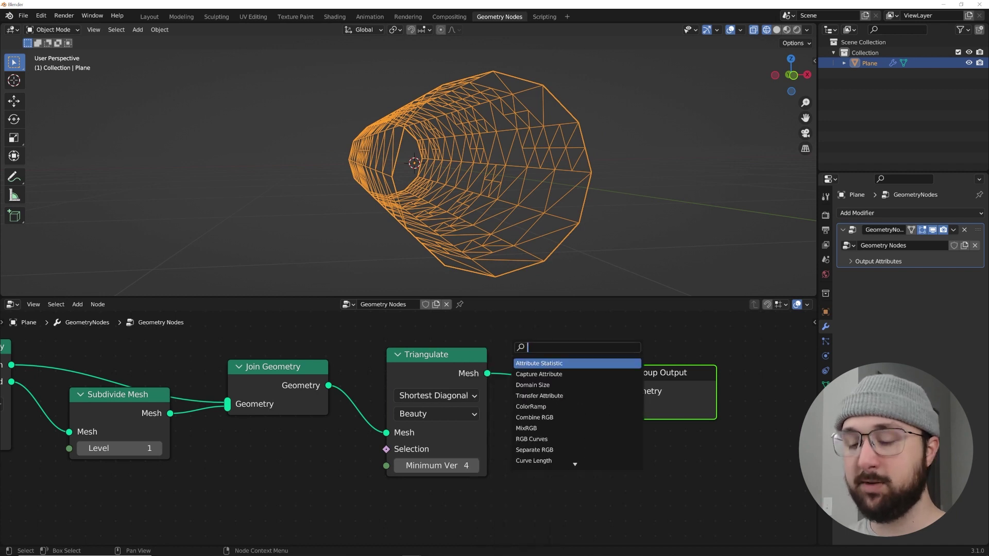
type("dua")
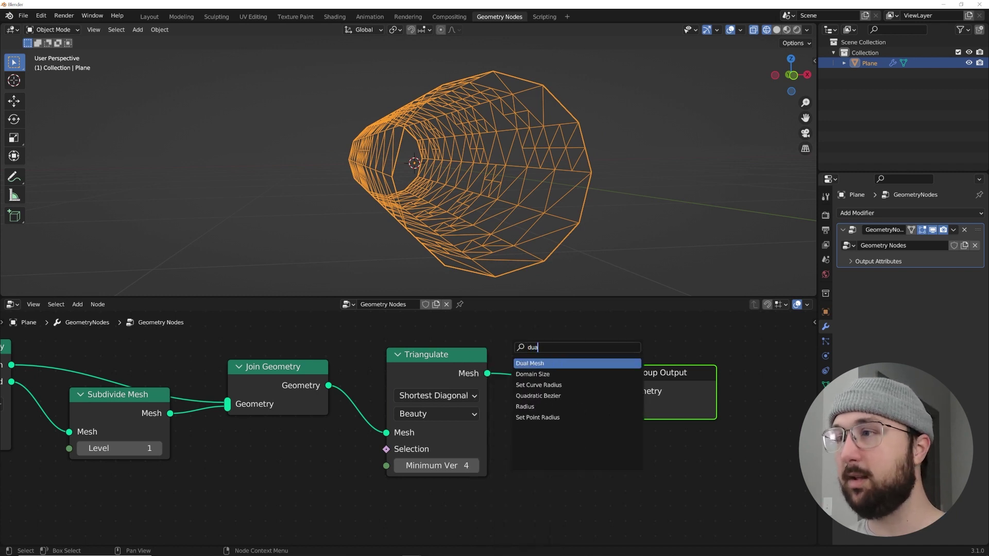
key("Return")
left_click(545, 380)
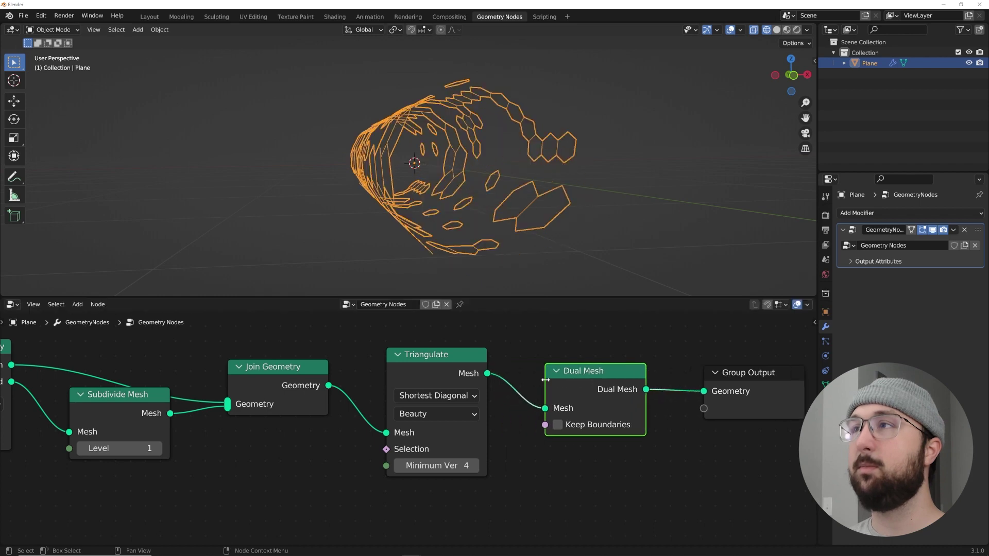
Check the dual mesh in solid shading, return to wireframe, and set the Random Value probability to about 0.717.
middle_click_drag(579, 229, 519, 168)
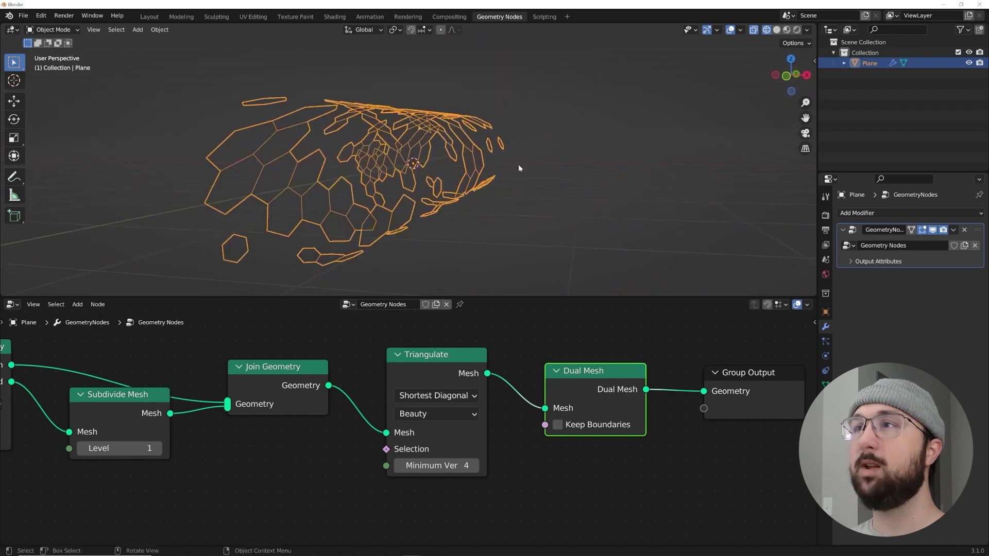
left_click(776, 30)
middle_click_drag(669, 103, 567, 92)
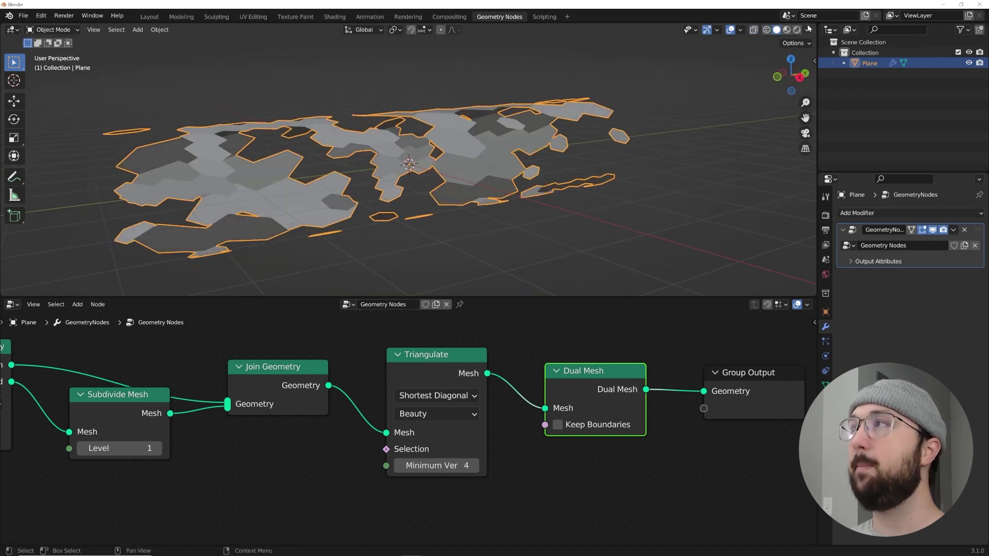
left_click(766, 31)
mouse_move(484, 181)
middle_mouse_down()
mouse_move(458, 196)
mouse_move(519, 180)
mouse_move(578, 183)
middle_mouse_up()
mouse_move(328, 404)
middle_mouse_down()
mouse_move(472, 371)
mouse_move(741, 339)
middle_mouse_up()
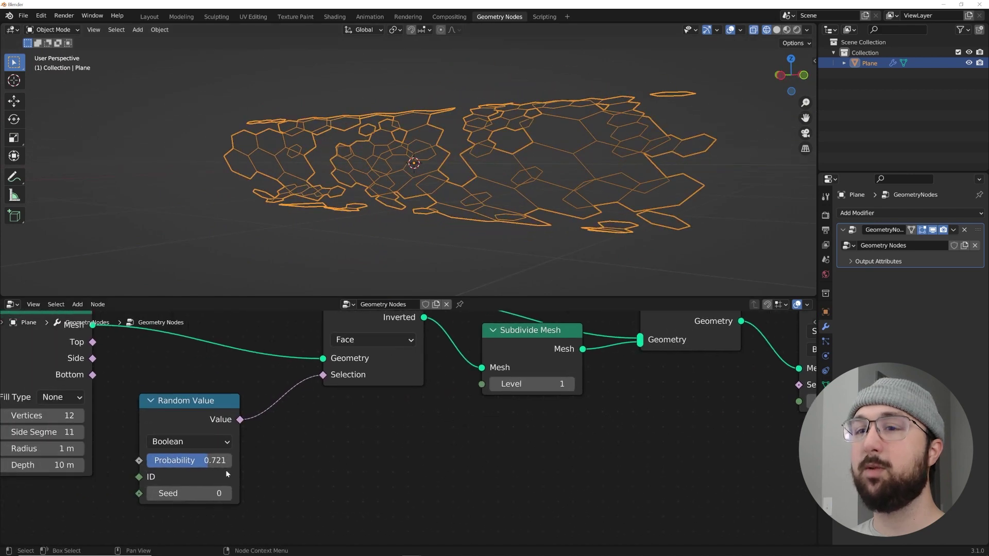
mouse_move(208, 460)
left_mouse_down()
mouse_move(220, 460)
mouse_move(175, 460)
mouse_move(208, 460)
left_mouse_up()
Try a higher Subdivide Mesh level on the tube and set the level back to 1.
middle_click_drag(476, 201, 388, 224)
scroll(384, 205, "up", 1)
left_click(570, 386)
middle_click_drag(461, 200, 552, 153)
scroll(506, 166, "up", 3)
left_click(493, 384)
Return to solid shading and insert a Split Edges node between the Dual Mesh and Group Output nodes.
left_click(777, 31)
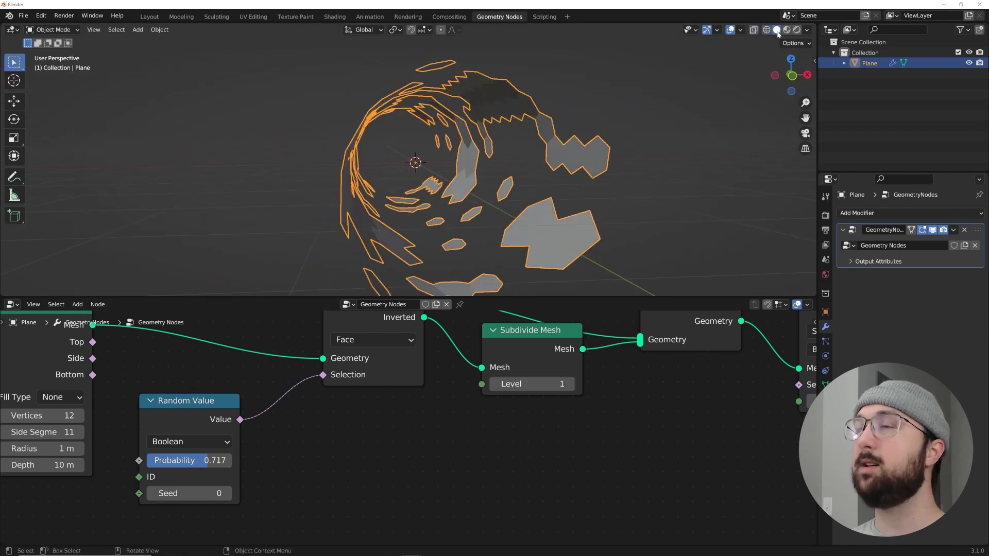
scroll(532, 358, "down", 1)
middle_click_drag(535, 358, 252, 411)
middle_click_drag(793, 371, 519, 395)
left_click_drag(519, 396, 593, 395)
key("shift+a")
left_click(489, 343)
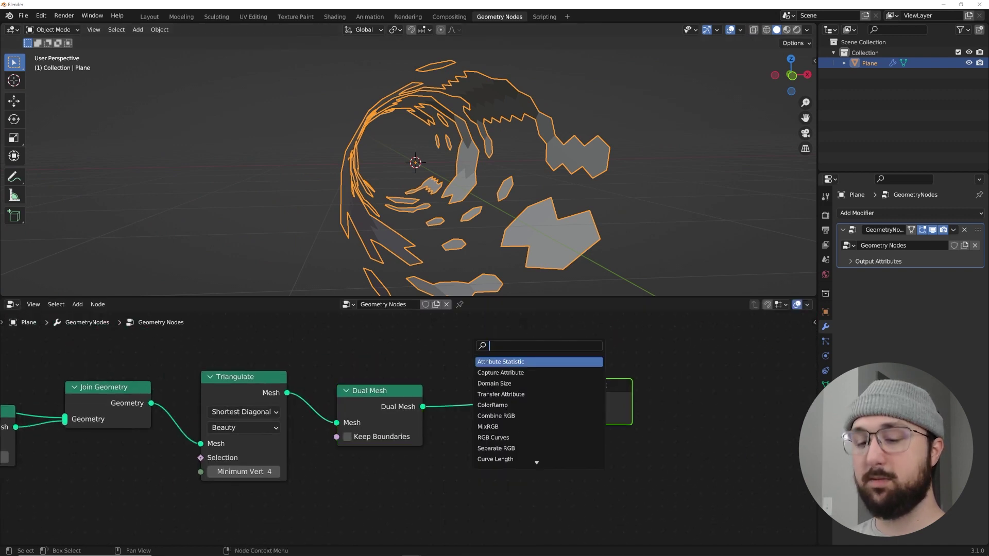
type("split")
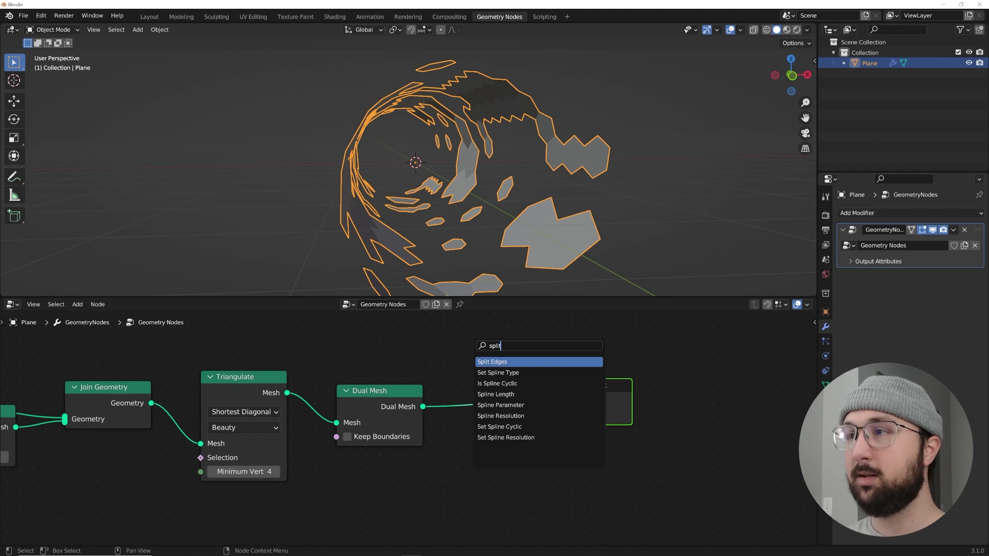
key("Return")
left_click(474, 427)
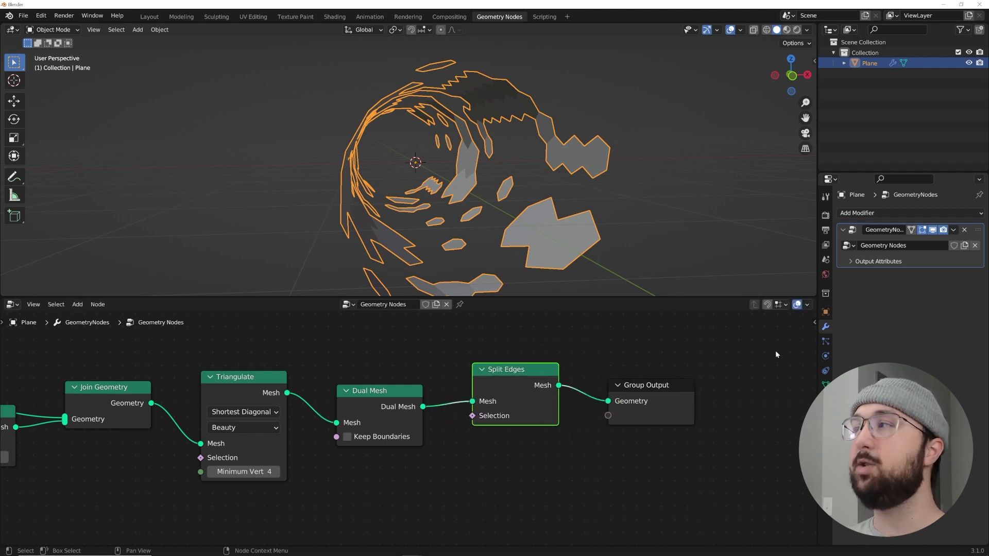
Add a Smooth modifier to the plane object and set its factor to about 0.841.
left_click(874, 213)
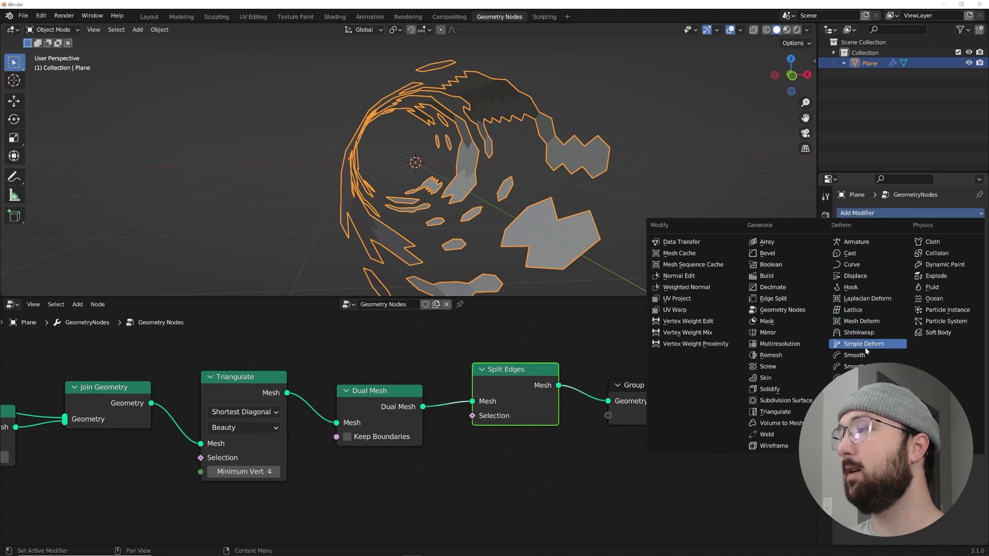
left_click(865, 354)
mouse_move(931, 304)
left_mouse_down()
mouse_move(917, 304)
mouse_move(934, 304)
left_mouse_up()
mouse_move(650, 164)
middle_mouse_down()
mouse_move(558, 169)
mouse_move(554, 216)
mouse_move(637, 205)
mouse_move(662, 178)
mouse_move(640, 174)
middle_mouse_up()
Add a Solidify modifier after the Smooth modifier and set its thickness to about 0.071 m.
left_click(892, 213)
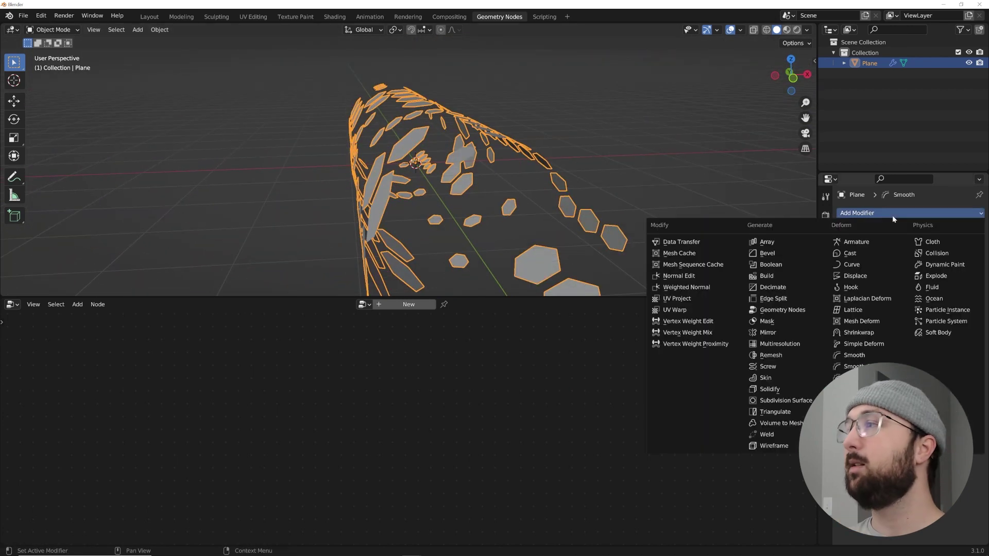
left_click(769, 389)
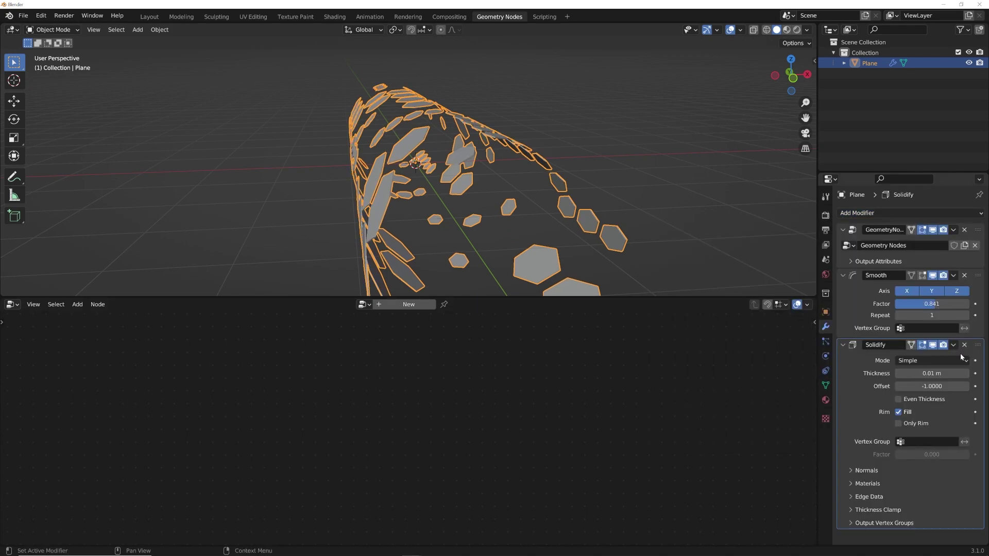
left_click_drag(931, 373, 954, 374)
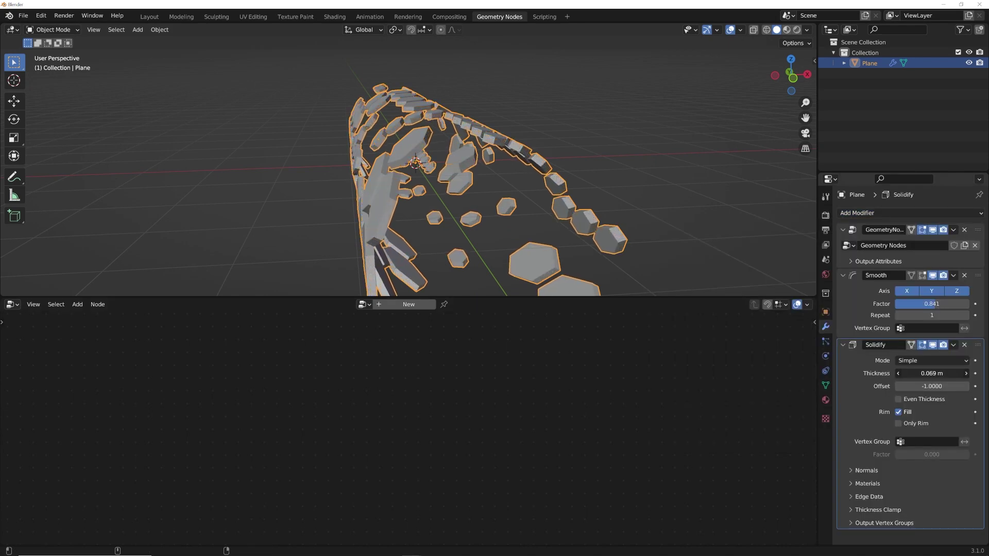
middle_click_drag(644, 221, 641, 214)
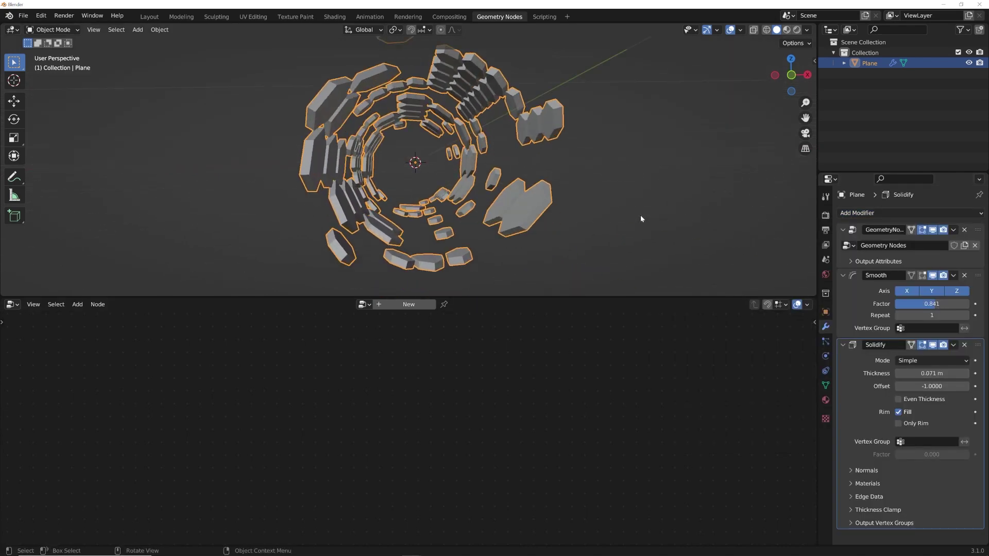
Add a Bevel modifier after the Solidify modifier.
left_click(882, 216)
left_click(769, 252)
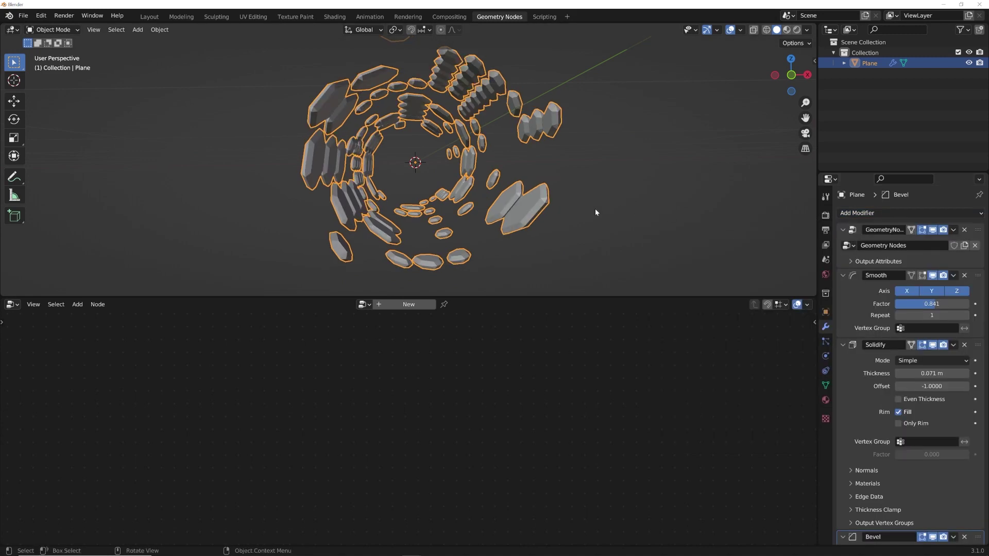
Set the Bevel modifier's amount to 0.008 m and its segments to 3.
scroll(604, 221, "up", 4)
scroll(603, 221, "up", 2)
scroll(933, 448, "down", 5)
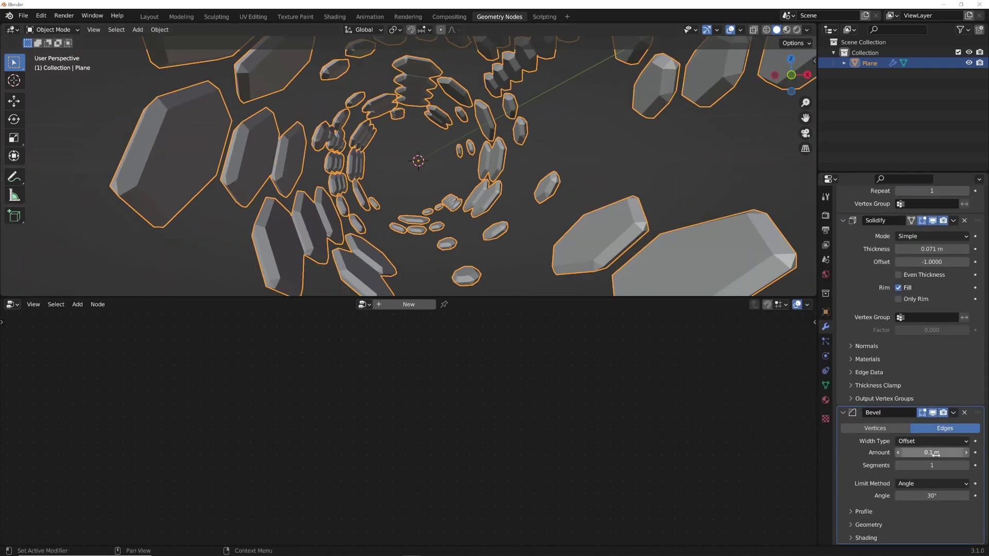
left_click_drag(937, 452, 875, 452)
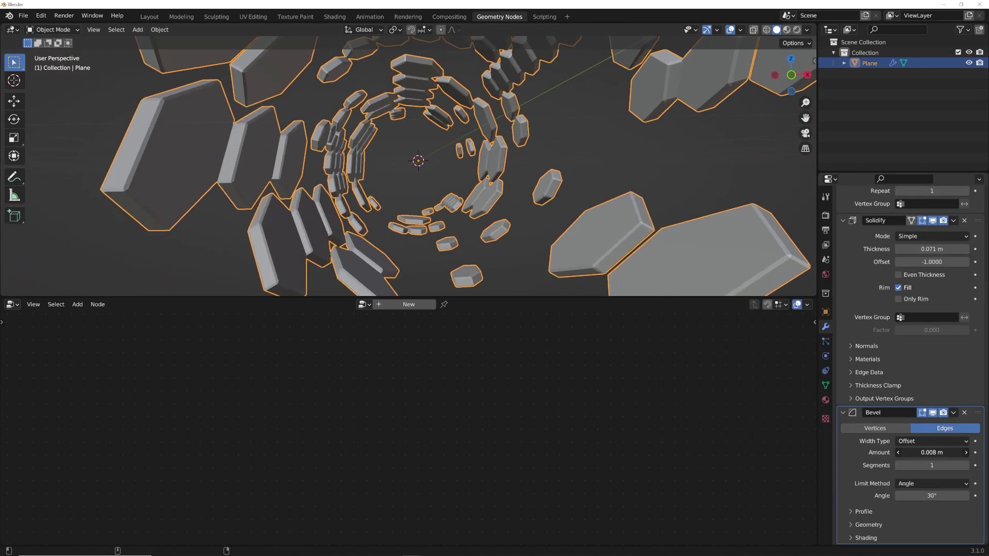
left_click(965, 465)
left_click(965, 465)
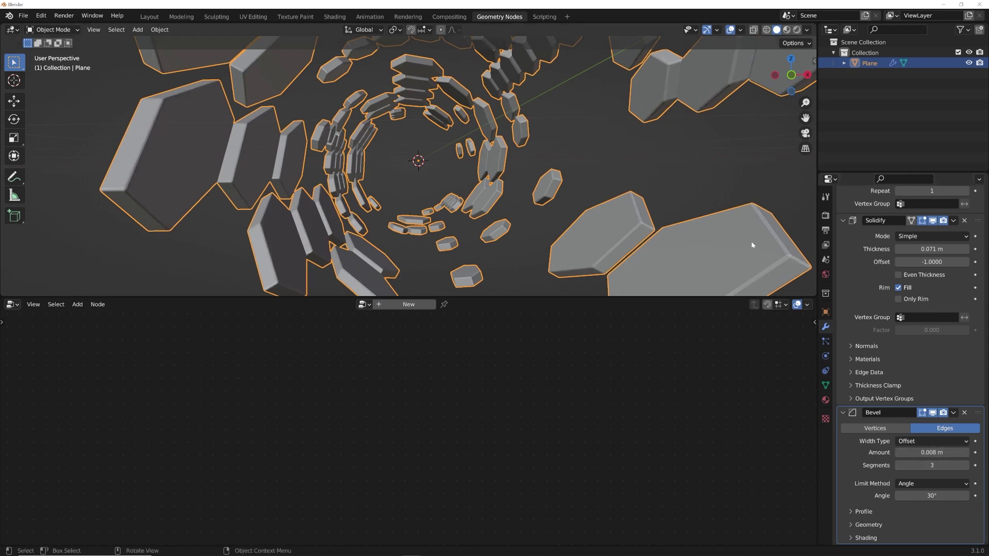
Duplicate the hexagonal panel object in place.
scroll(752, 246, "down", 4)
middle_click_drag(748, 241, 534, 219)
left_click(468, 232)
left_click(527, 219)
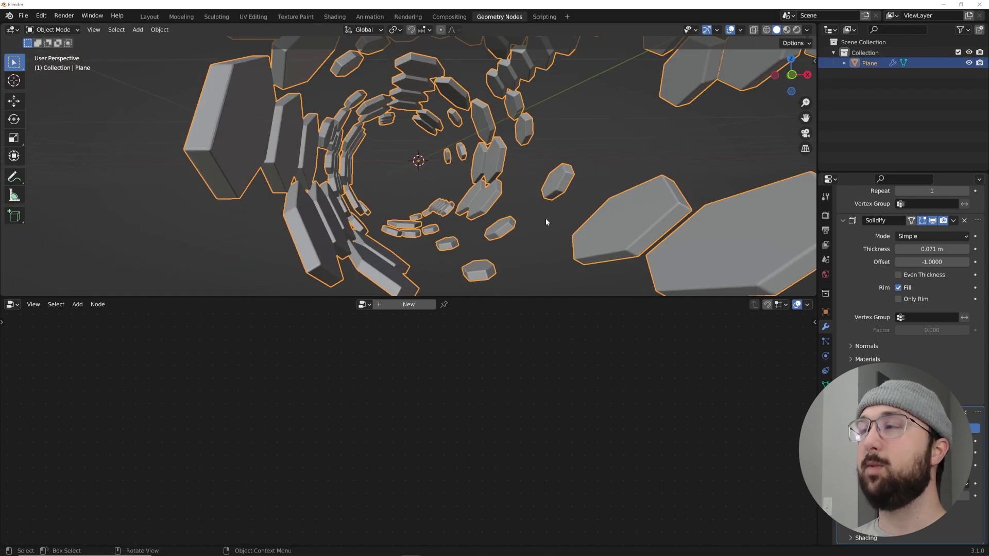
scroll(504, 207, "down", 5)
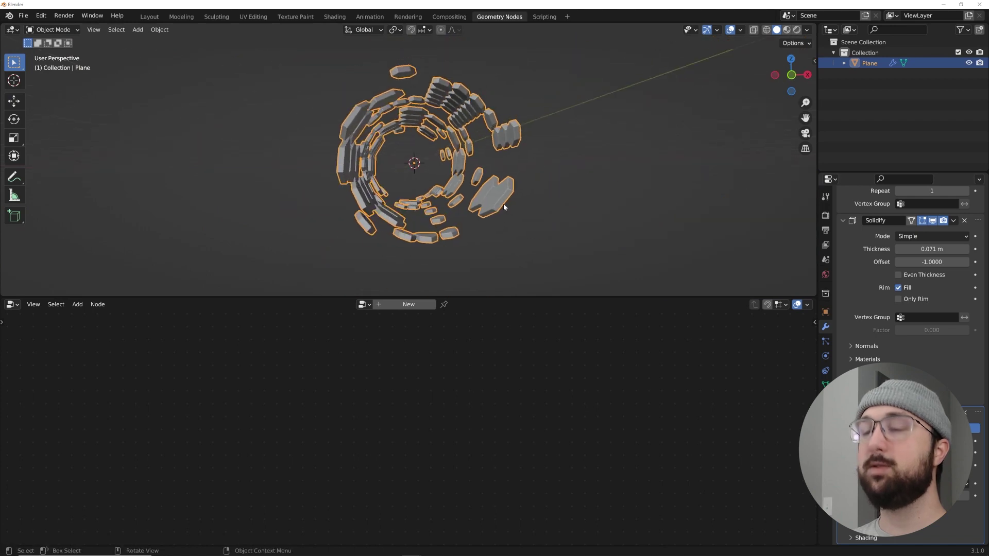
scroll(456, 137, "up", 4)
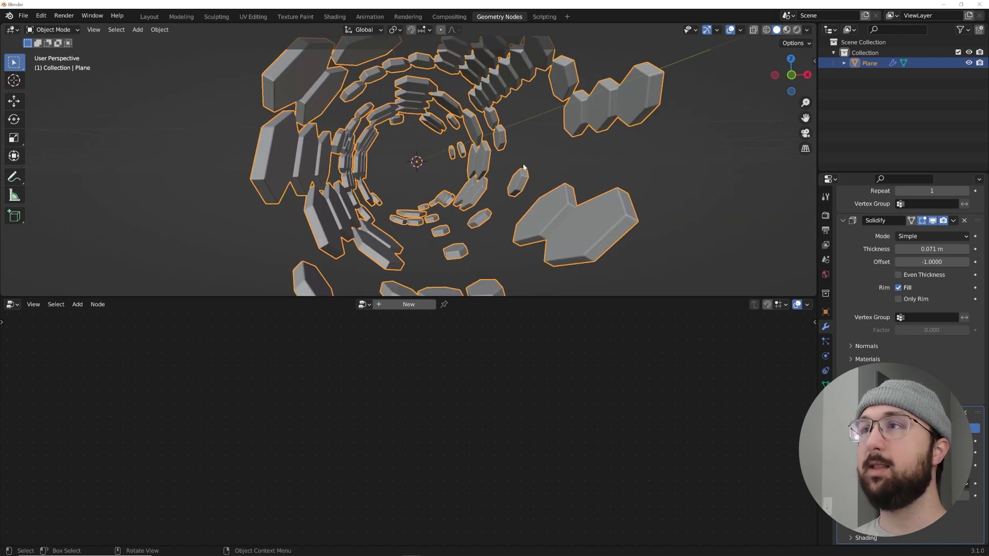
key("shift+d")
right_click(514, 210)
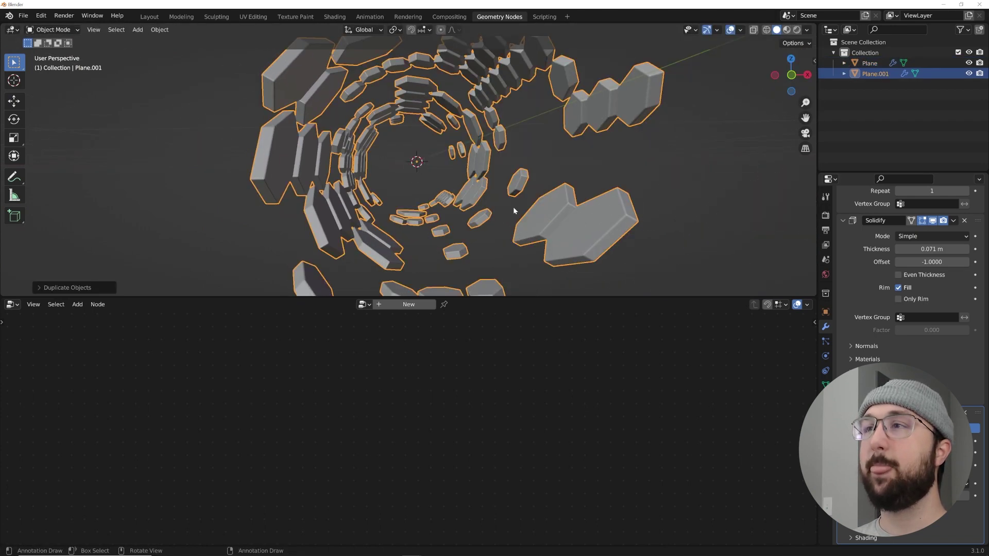
Remove the Bevel modifier from the duplicated object.
scroll(921, 288, "up", 6)
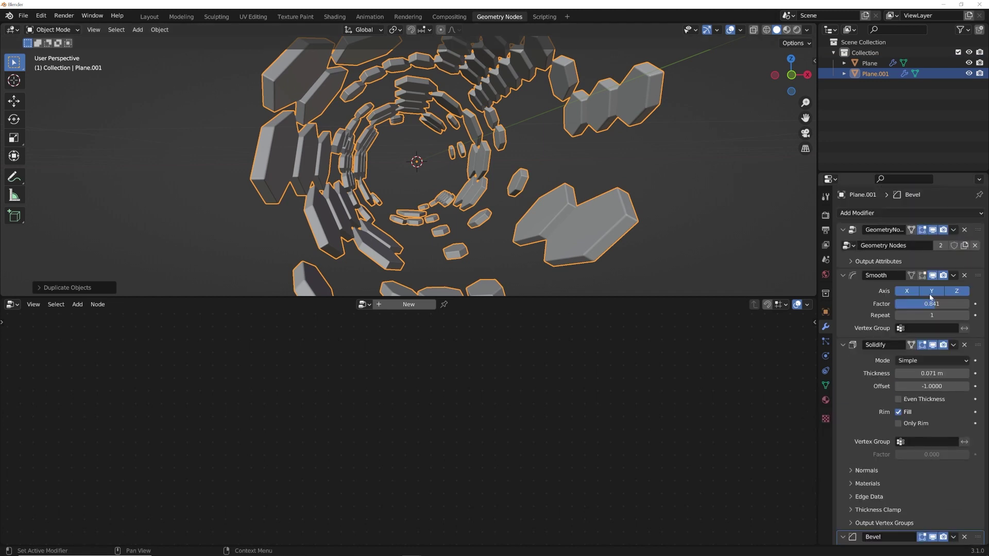
left_click(977, 237)
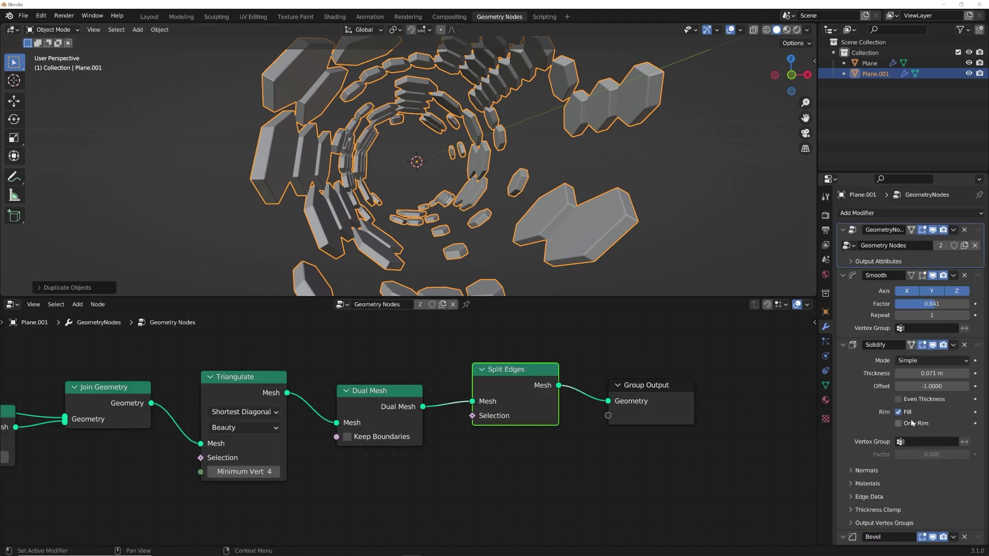
scroll(911, 419, "down", 5)
left_click(964, 413)
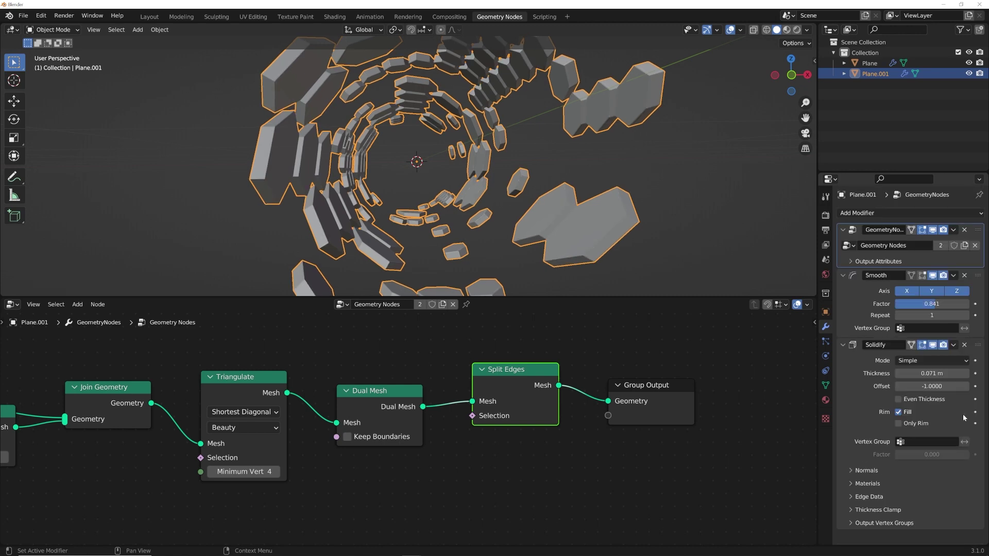
Make the duplicate's geometry node tree a single-user copy and set its Cylinder node radius to 1.14 m.
left_click(974, 348)
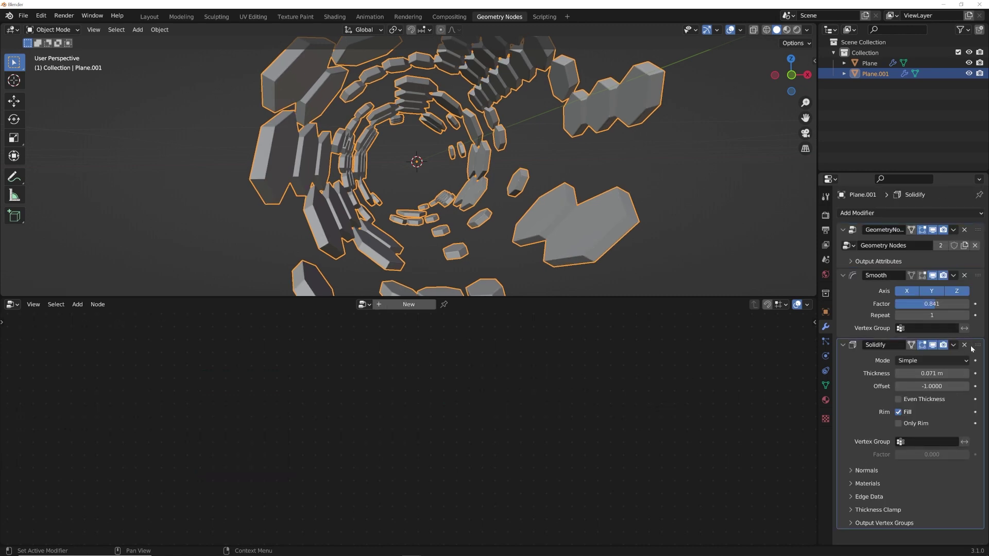
left_click(976, 238)
middle_click_drag(293, 459, 599, 412)
middle_click_drag(324, 422, 573, 425)
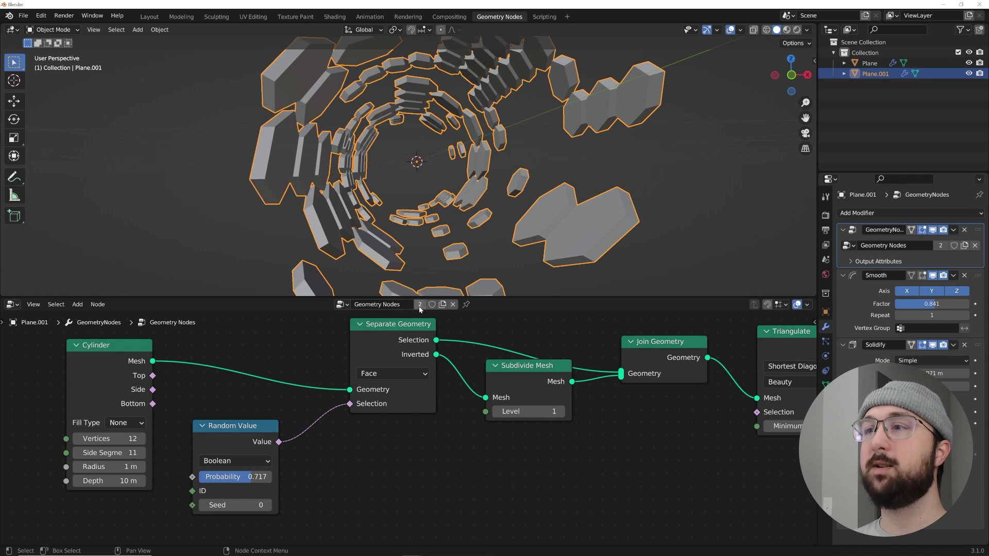
middle_click_drag(430, 183, 463, 175)
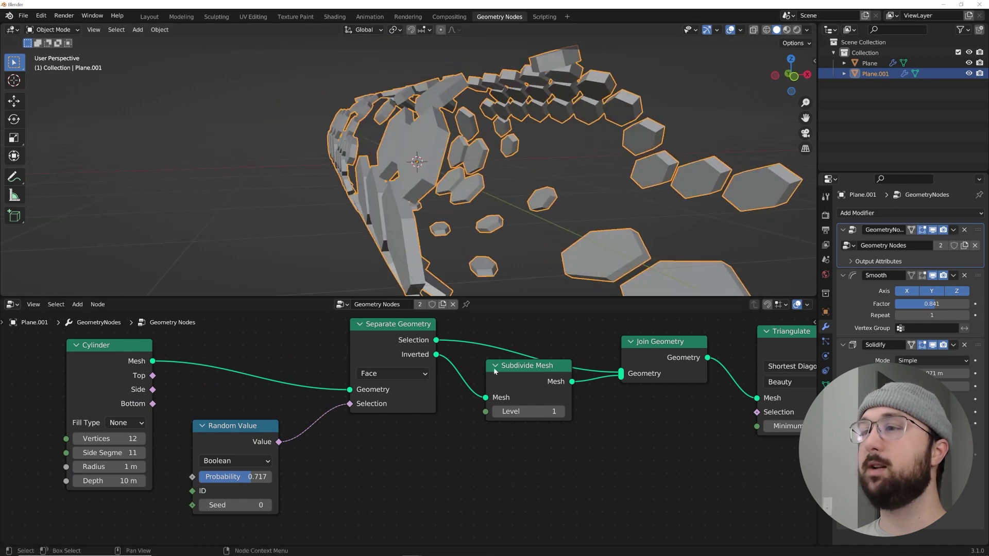
scroll(641, 419, "down", 2)
middle_click_drag(808, 388, 538, 406)
middle_click_drag(148, 452, 450, 414)
scroll(426, 412, "up", 5)
middle_click_drag(431, 358, 442, 396)
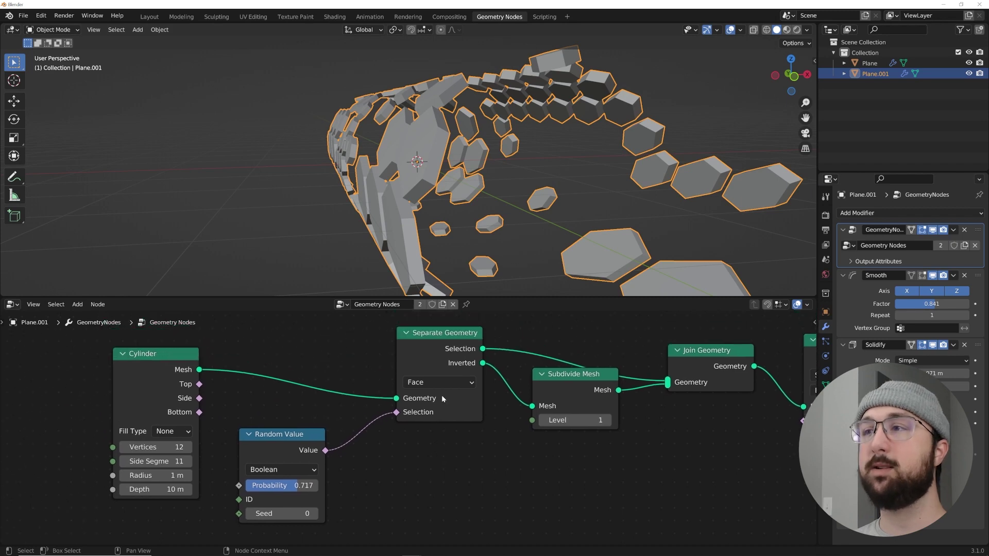
left_click(419, 306)
mouse_move(221, 460)
left_mouse_down()
mouse_move(273, 461)
mouse_move(226, 461)
left_mouse_up()
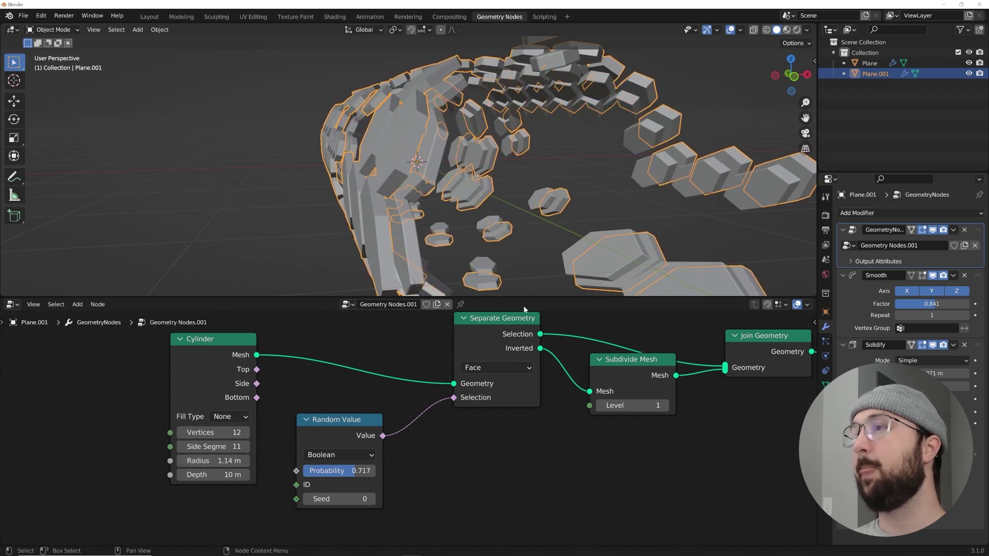
middle_click_drag(610, 265, 595, 251)
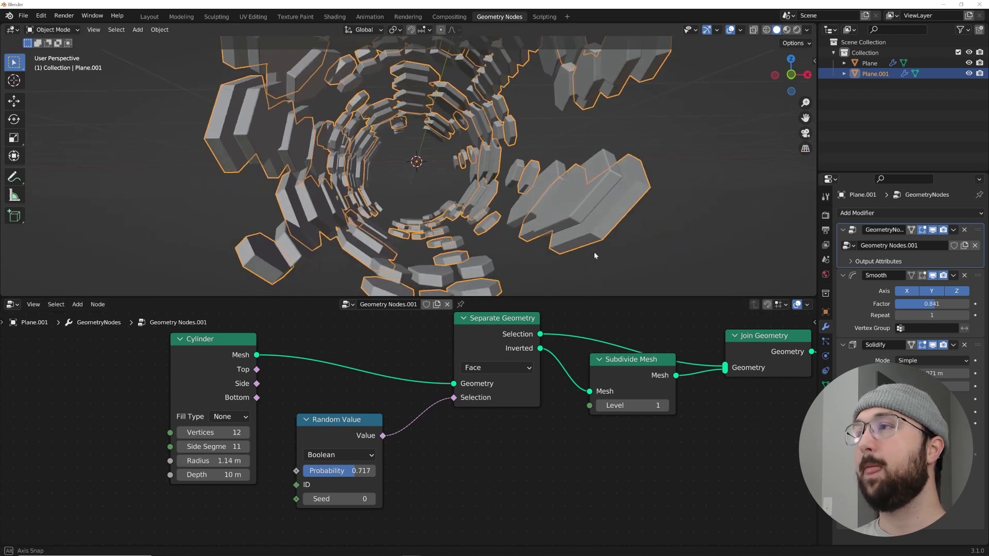
Remove the Solidify modifier from the duplicate and set its Cylinder node radius to about 1.03 m.
left_click(964, 345)
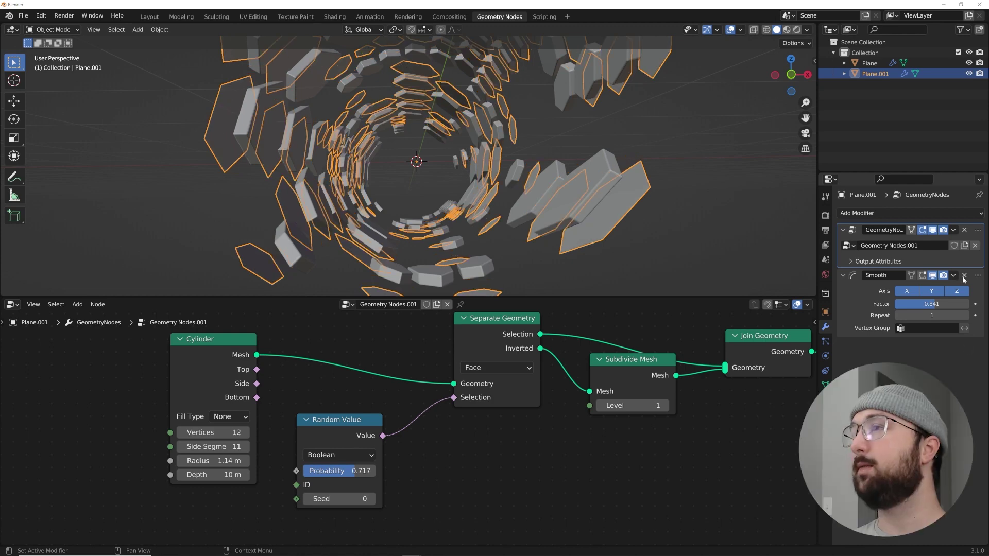
middle_click_drag(386, 277, 420, 225)
left_click_drag(199, 460, 184, 459)
middle_click_drag(319, 229, 453, 268)
Insert a Mesh to Curve node between the Split Edges and Group Output nodes of the duplicate's tree.
scroll(449, 474, "down", 2)
middle_click_drag(571, 414, 394, 421)
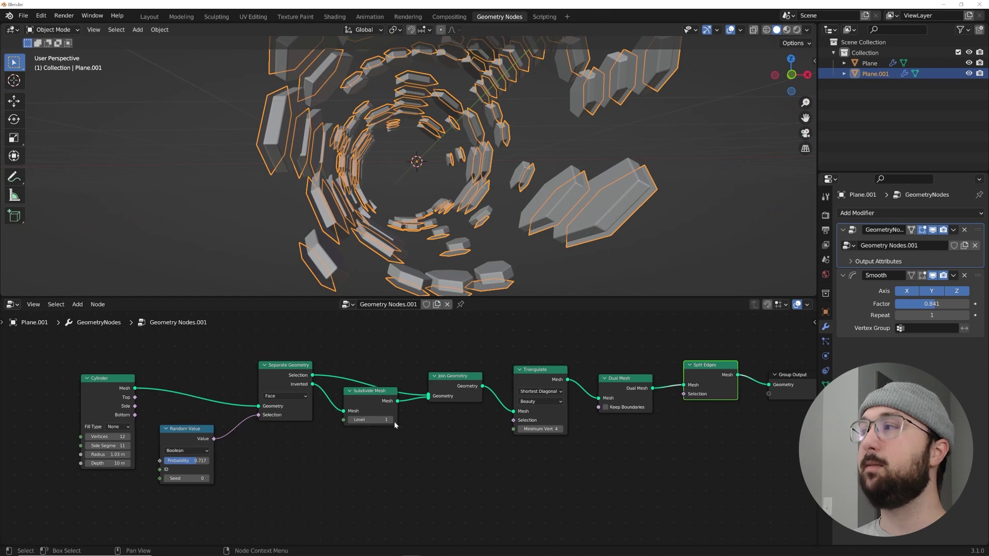
middle_click_drag(622, 409, 329, 424)
scroll(408, 428, "up", 5)
middle_click_drag(537, 439, 567, 446)
middle_click_drag(531, 216, 500, 174)
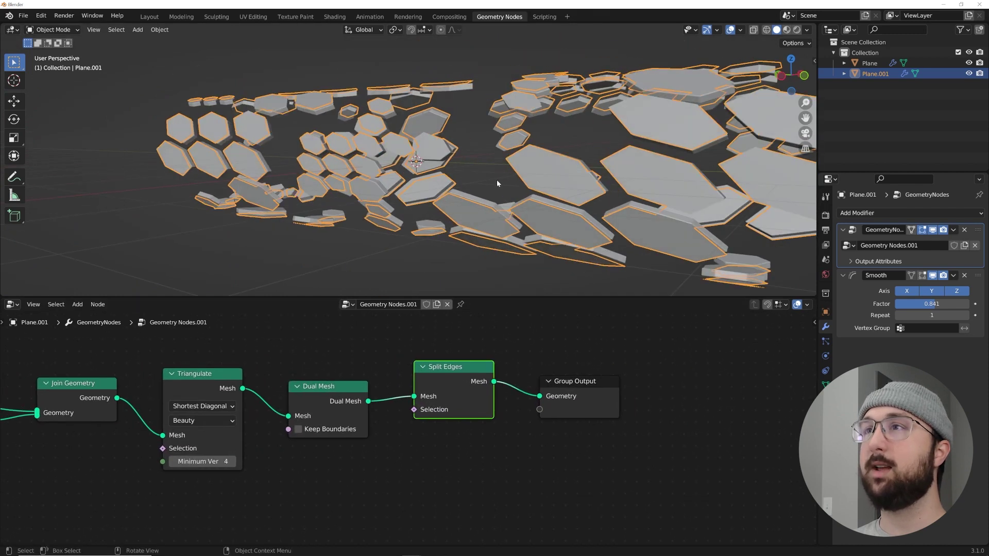
middle_click_drag(547, 405, 411, 439)
key("shift+a")
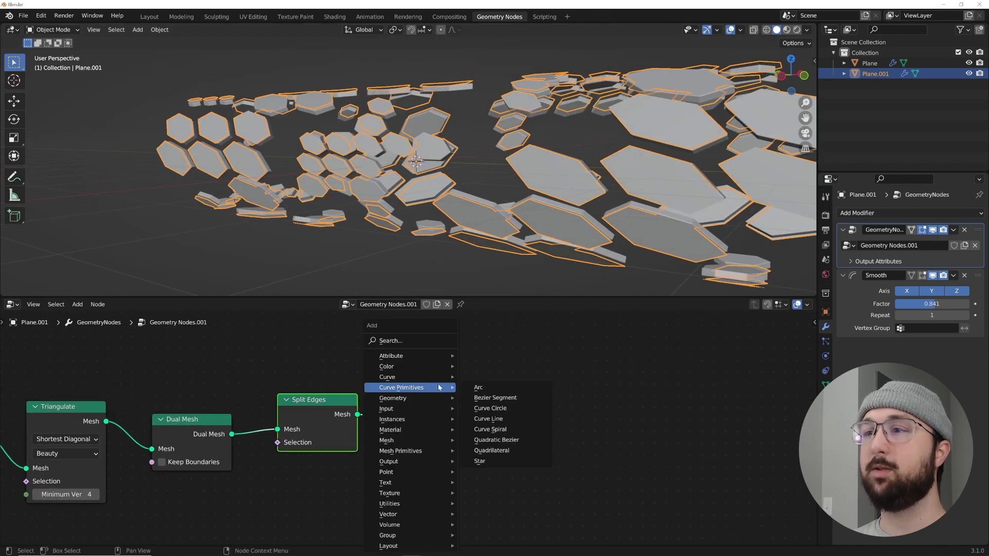
left_click(412, 340)
type("mesh t")
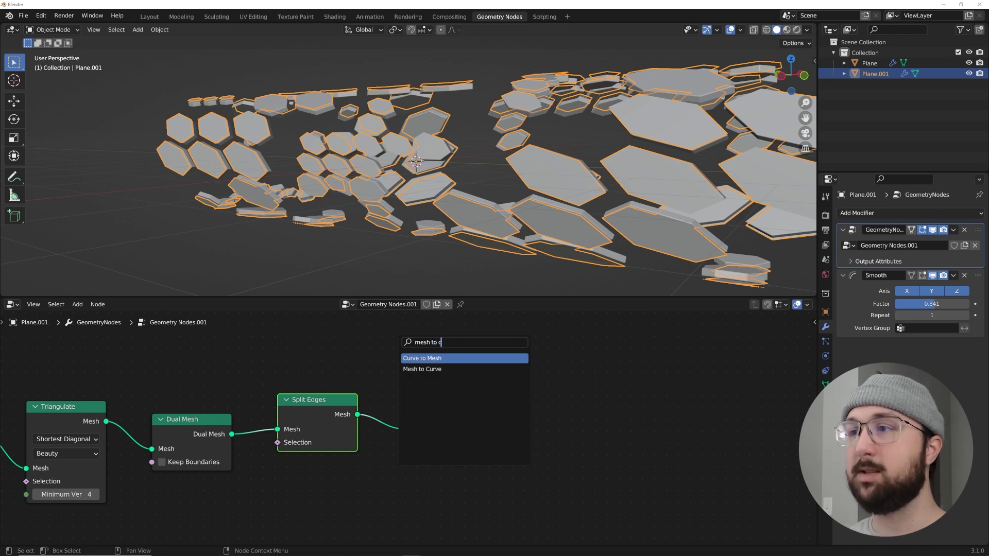
type("o c")
key("Down")
key("Return")
left_click(432, 419)
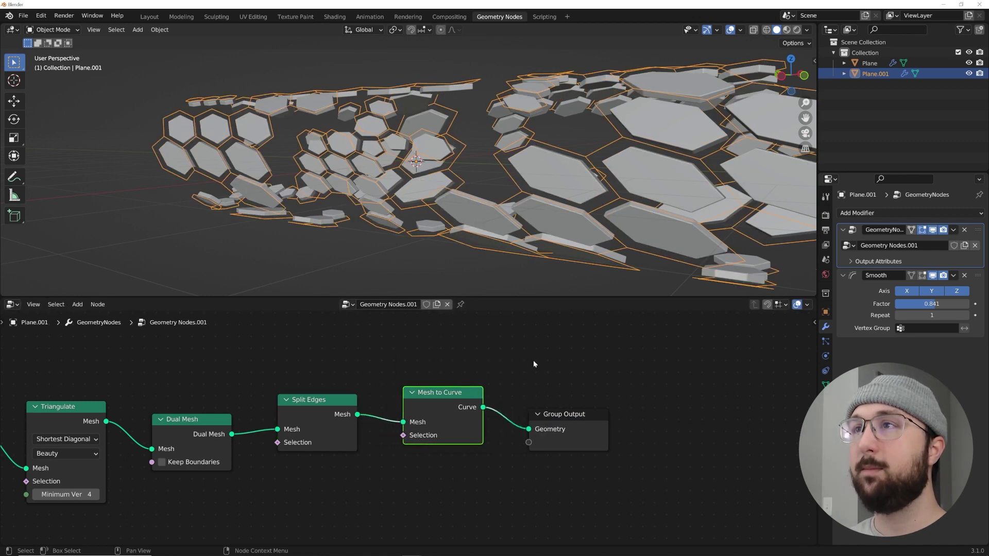
Insert a Curve to Mesh node between the Mesh to Curve and Group Output nodes.
middle_click_drag(424, 146, 432, 149)
scroll(442, 399, "up", 2)
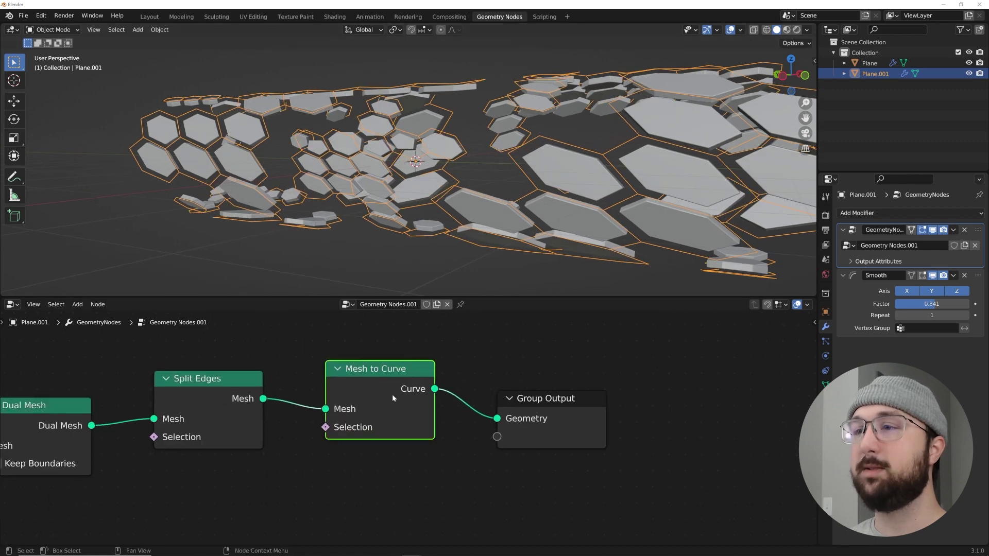
key("shift+a")
type("c")
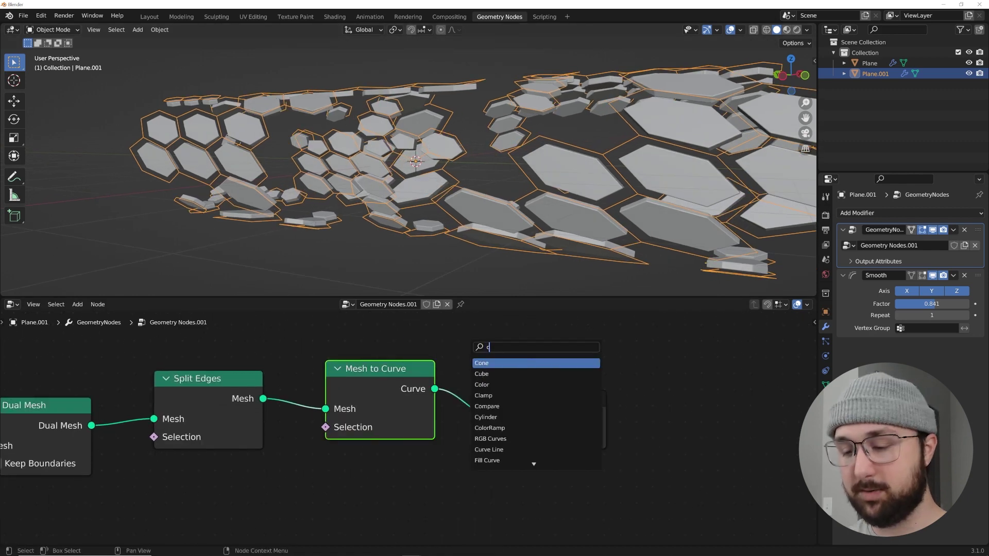
type("urve to")
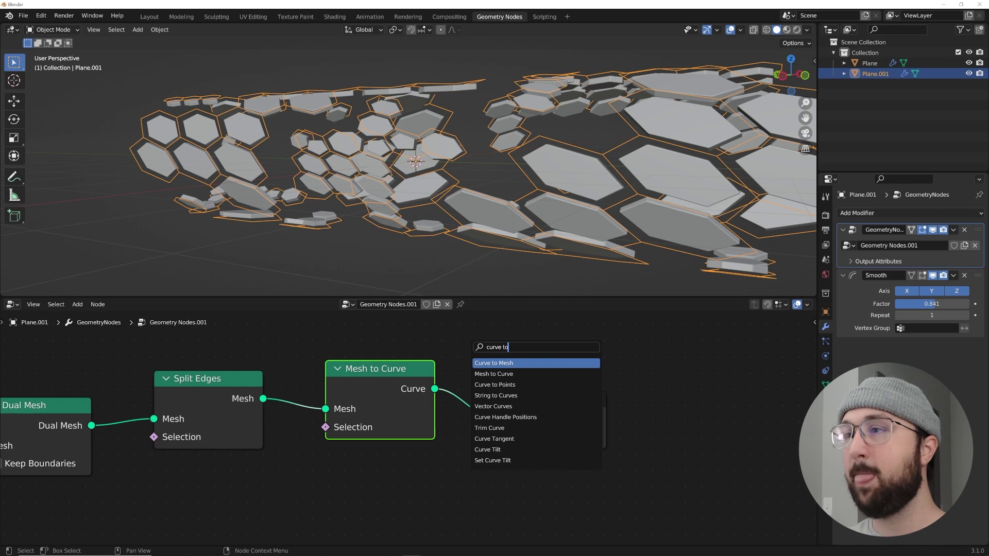
key("Return")
Connect a new Curve Circle node with a 0.005 m radius to the Curve to Mesh node's Profile Curve input.
key("shift+a")
type("circ")
key("Return")
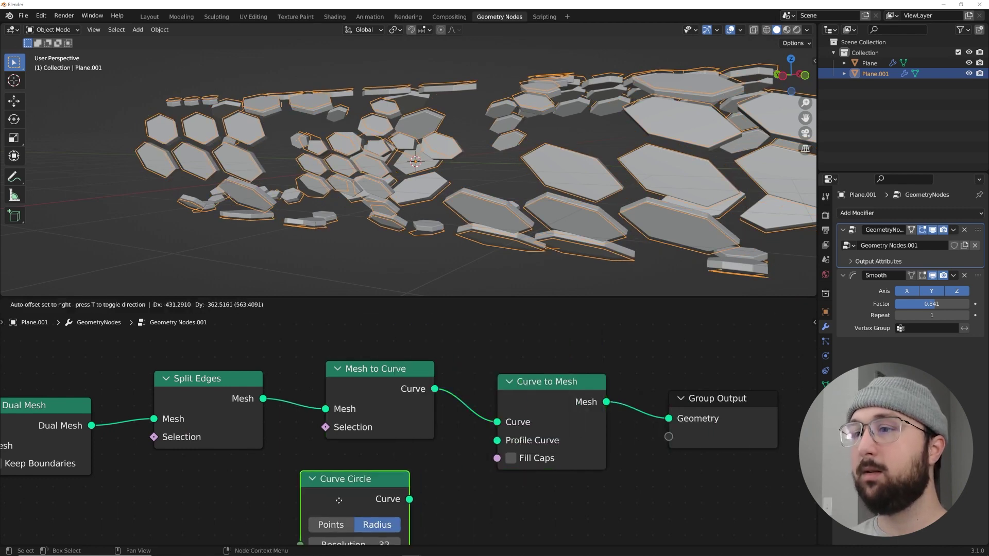
left_click(364, 480)
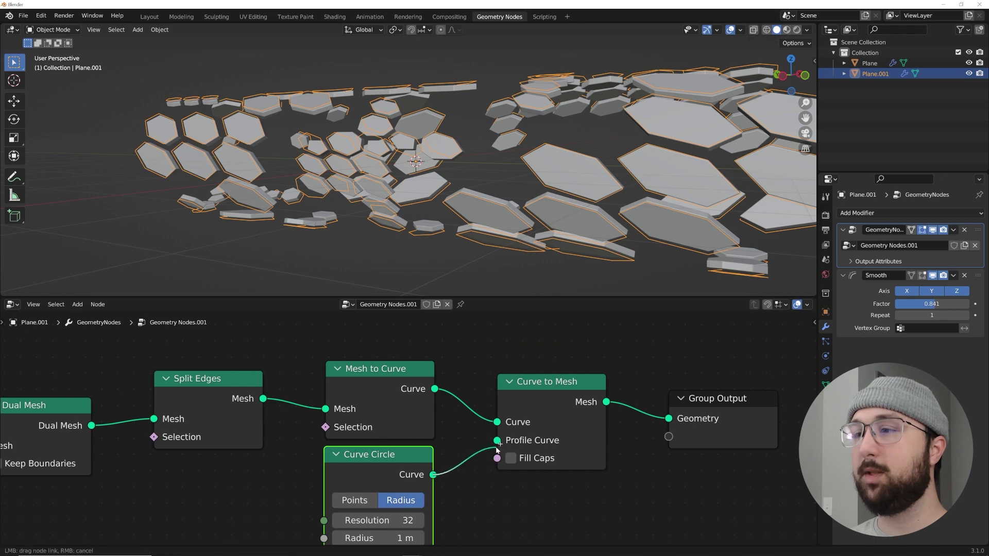
left_click_drag(497, 449, 497, 441)
middle_click_drag(402, 541, 437, 475)
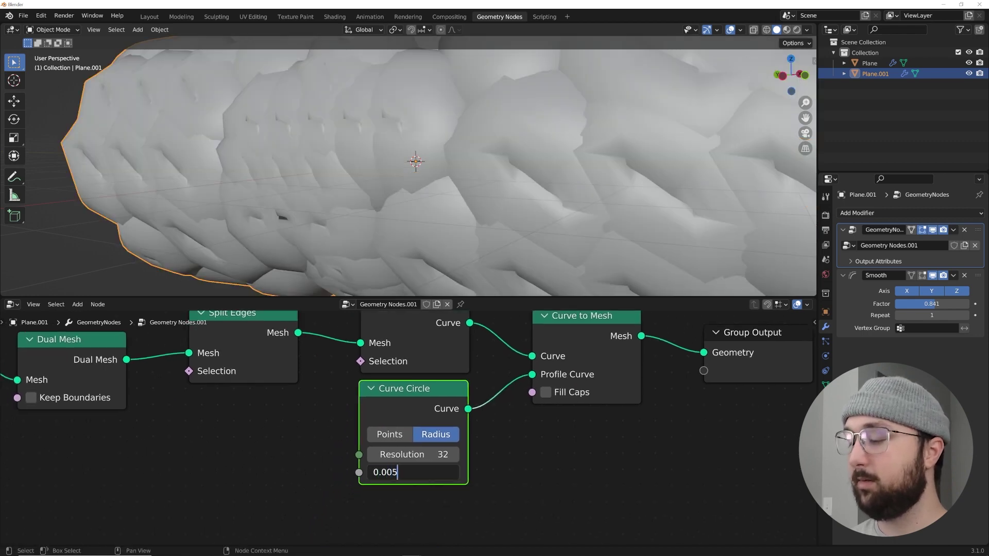
key("Return")
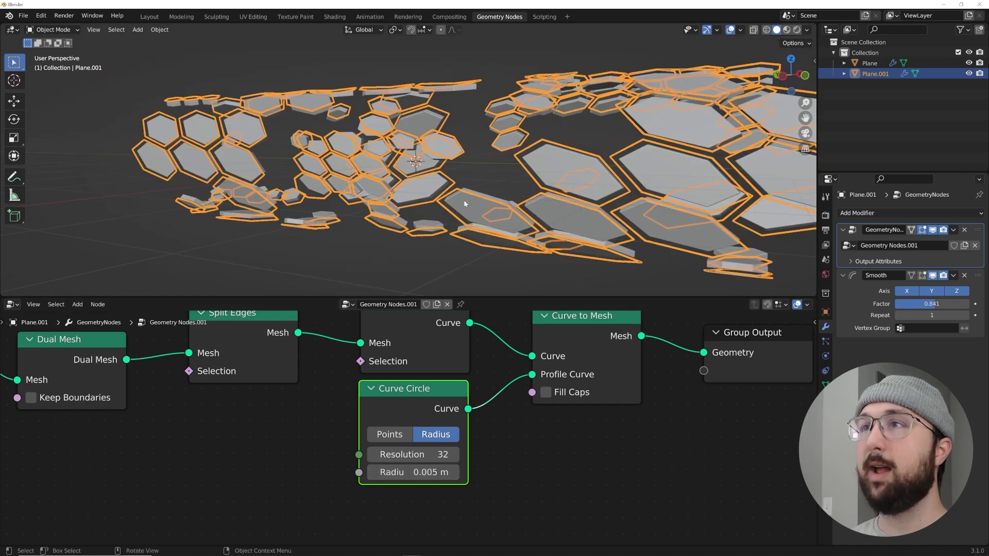
Deselect the duplicate and raise its Smooth modifier factor to about 2.026.
left_click(483, 273)
middle_click_drag(483, 273, 446, 243)
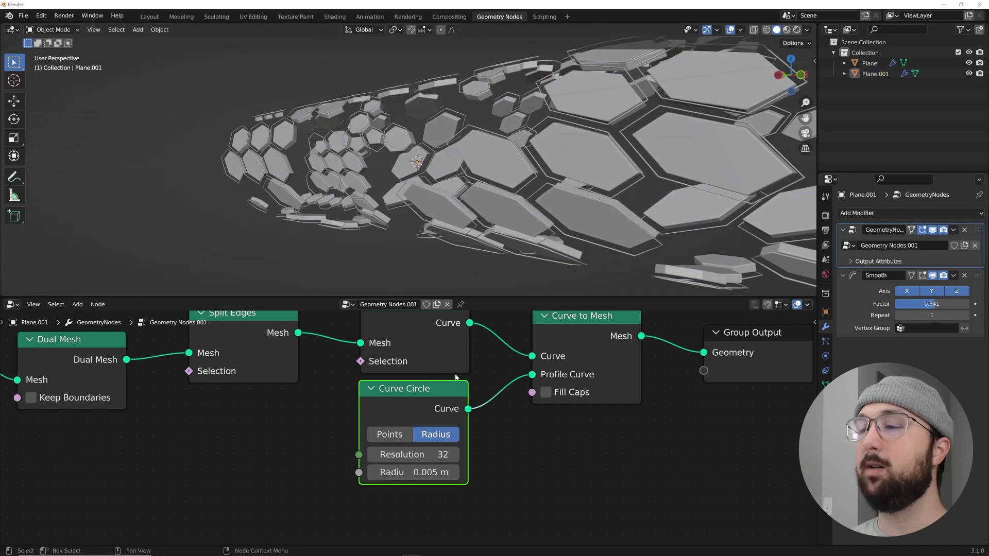
left_click_drag(932, 304, 976, 304)
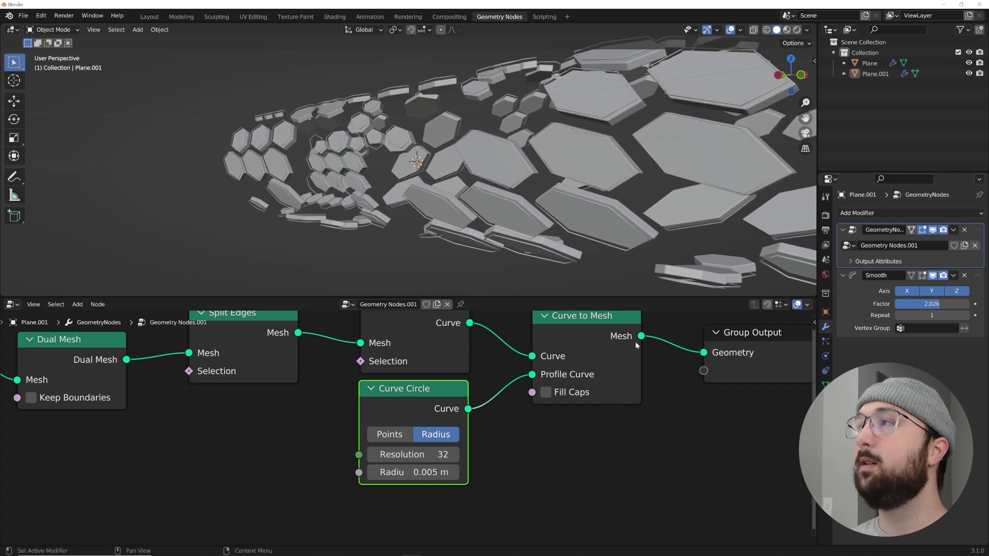
Increase the Curve Circle radius through 0.009 m and 0.01 m to 0.02 m.
left_click(412, 472)
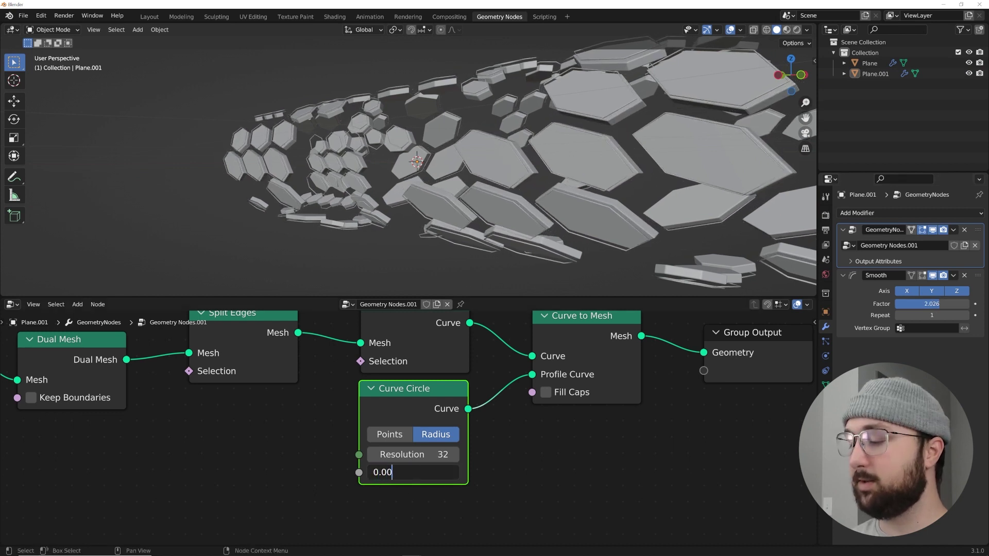
type("0.009")
key("Return")
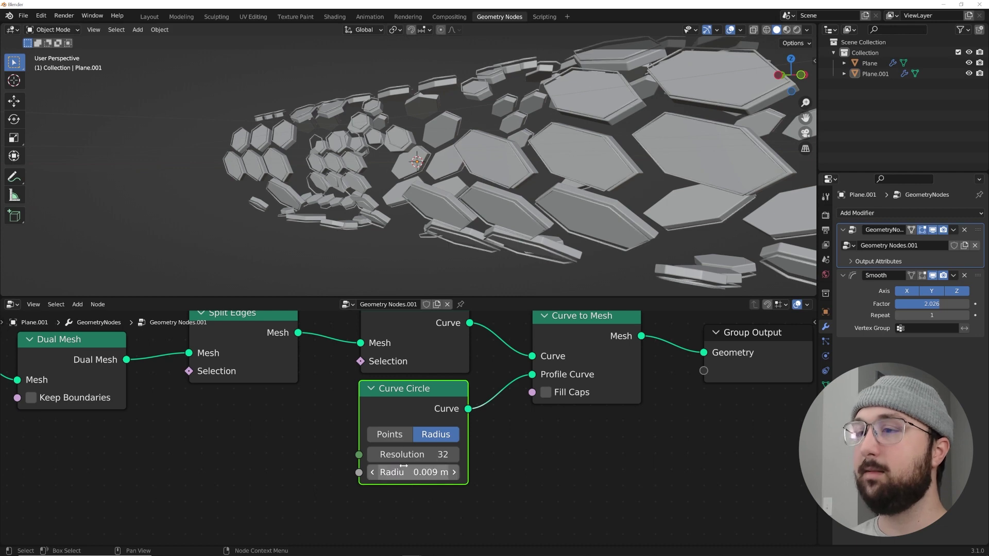
left_click(403, 471)
type("0.01")
key("Return")
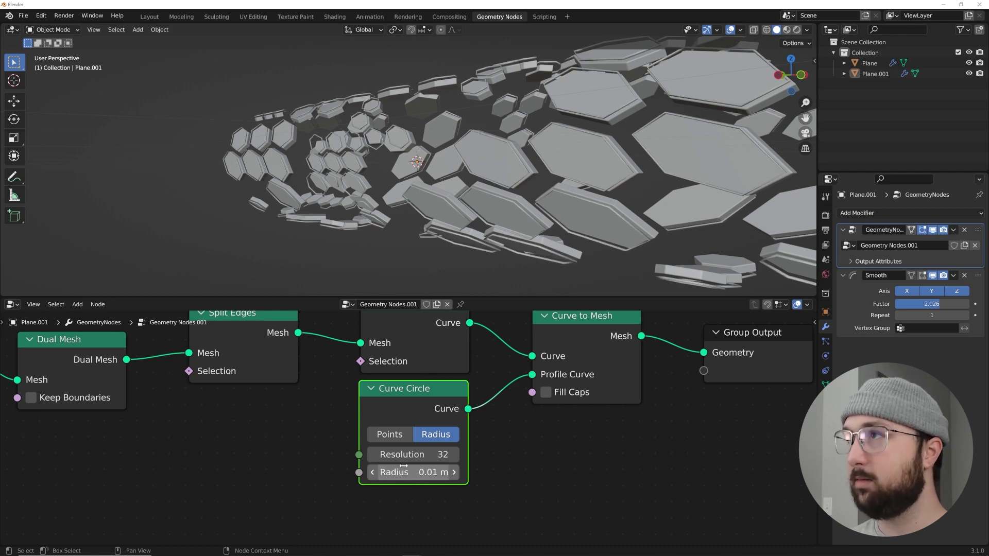
mouse_move(410, 471)
left_mouse_down()
mouse_move(463, 472)
mouse_move(418, 471)
left_mouse_up()
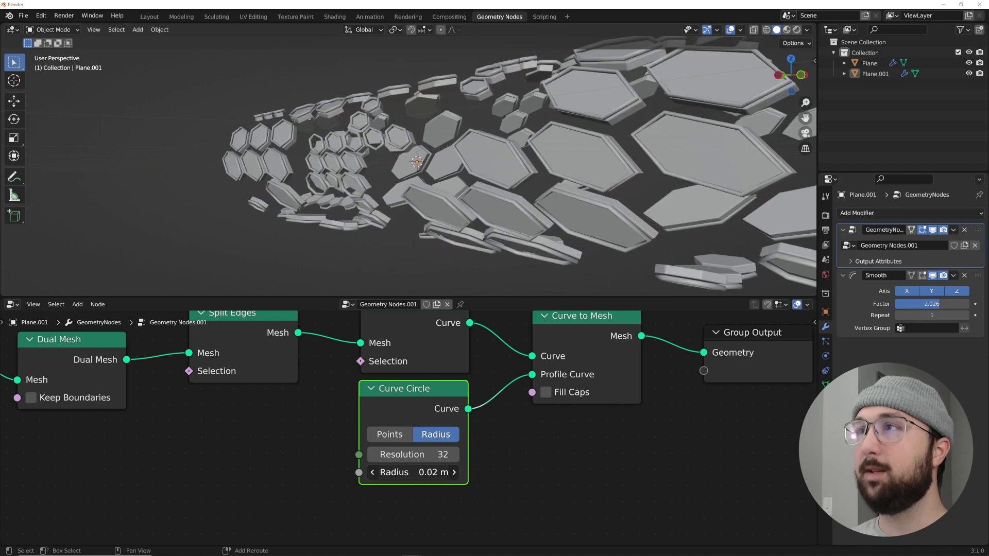
Set the Curve Circle radius to 0.01 m and check the tube outlines around the tunnel.
left_click(422, 468)
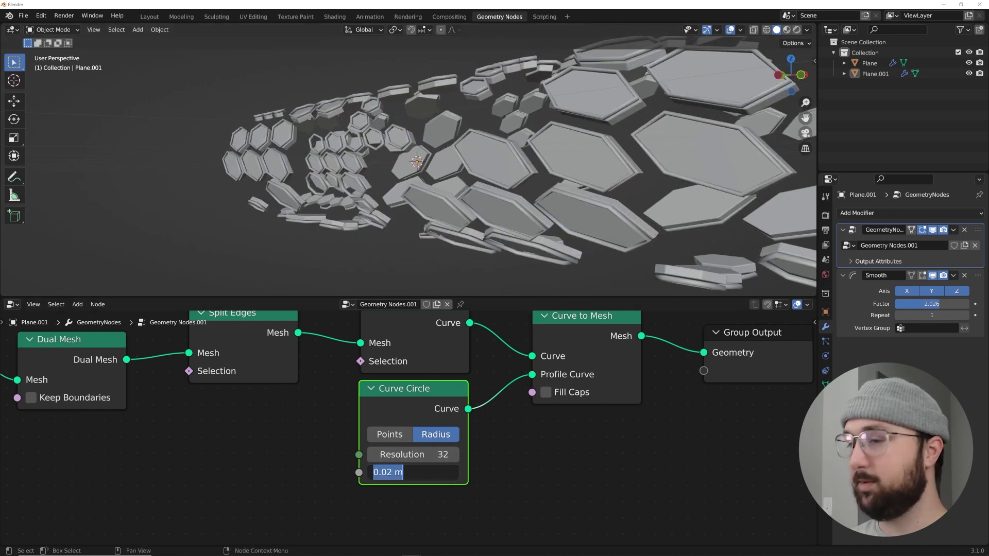
type("0.01")
key("Return")
middle_click_drag(372, 243, 396, 134)
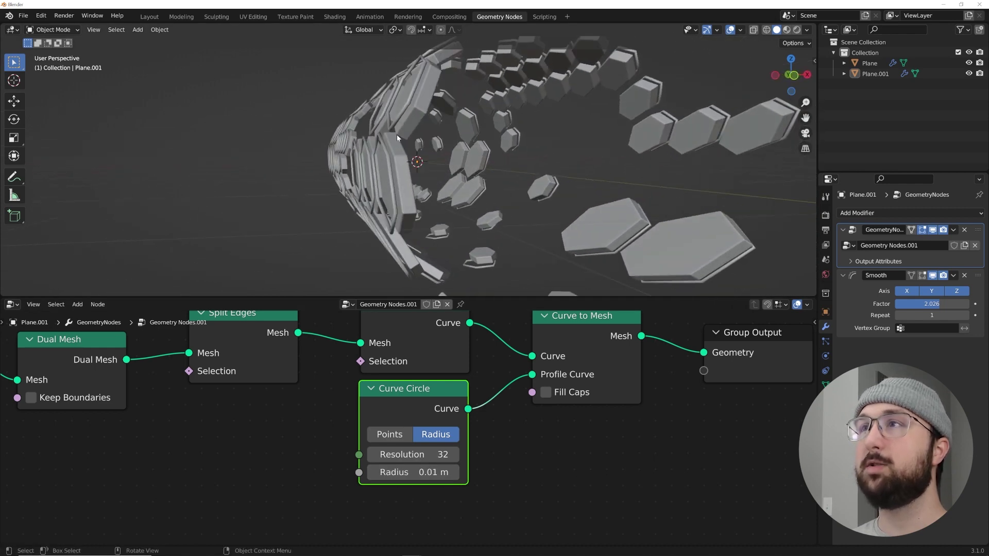
middle_click_drag(399, 193, 456, 212)
Insert a Set Material node between the Curve to Mesh and Group Output nodes.
middle_click_drag(580, 378, 337, 432)
scroll(337, 433, "down", 7)
middle_click_drag(406, 415, 458, 400)
scroll(463, 394, "up", 3)
key("shift+a")
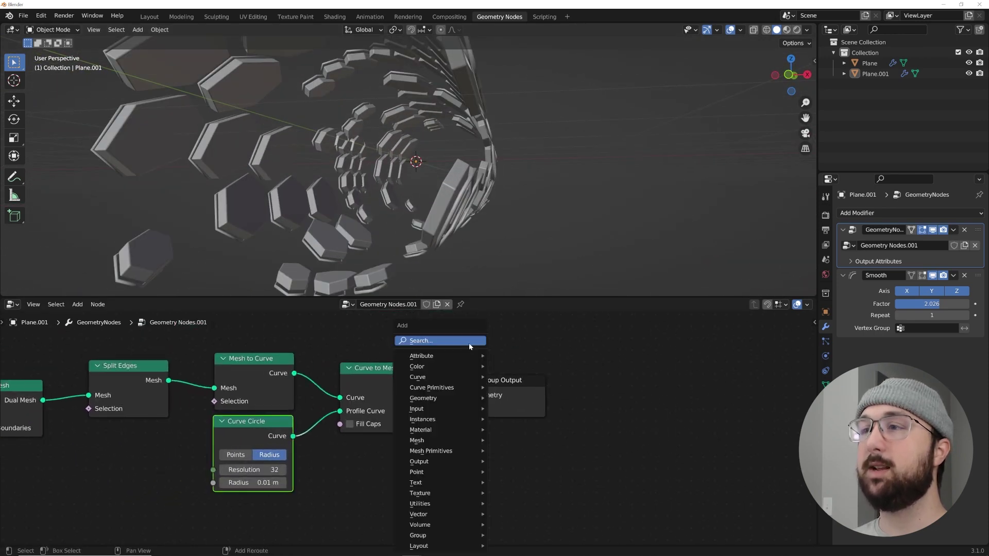
left_click(469, 345)
type("set")
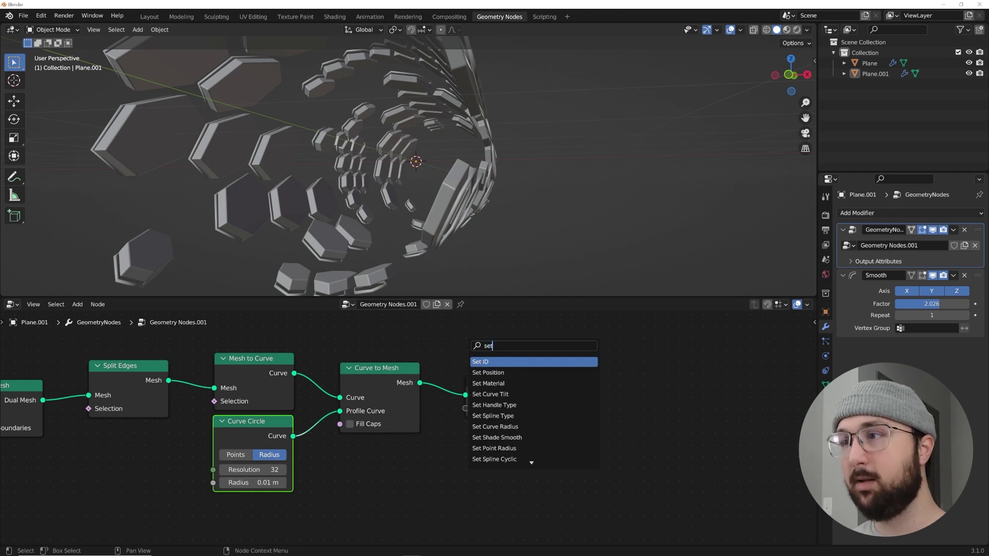
key("Down")
key("Down")
key("Return")
left_click(472, 377)
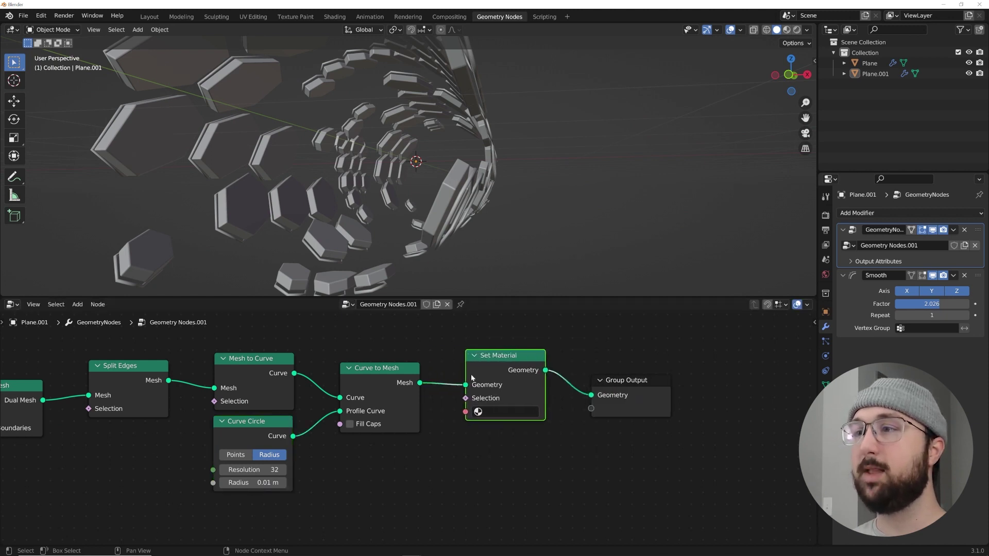
In the hexagonal panel object's geometry nodes, insert a Set Material node between Split Edges and Group Output.
left_click(452, 188)
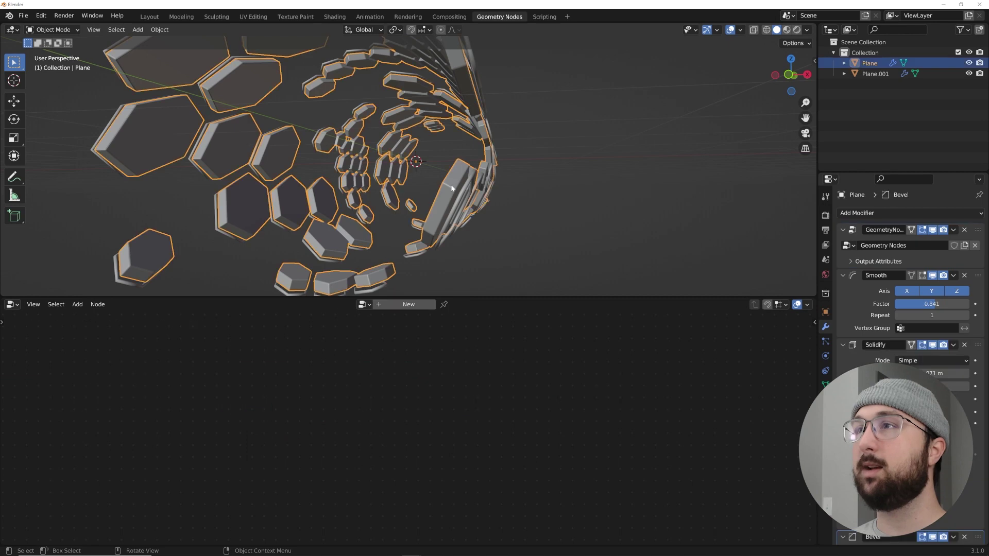
left_click(976, 231)
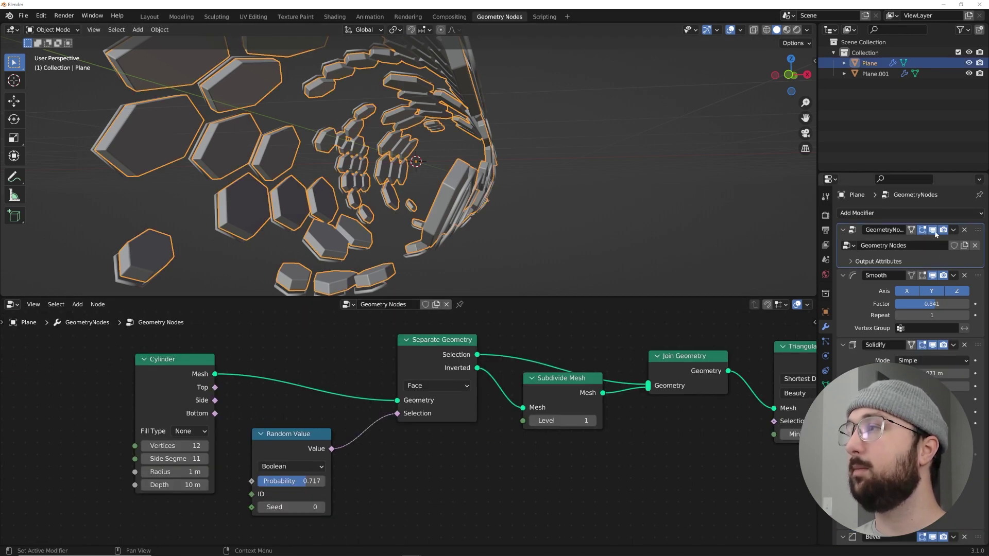
scroll(661, 465, "right", 10, "ctrl")
key("shift+a")
left_click(454, 343)
type("SET M")
key("Return")
left_click(454, 393)
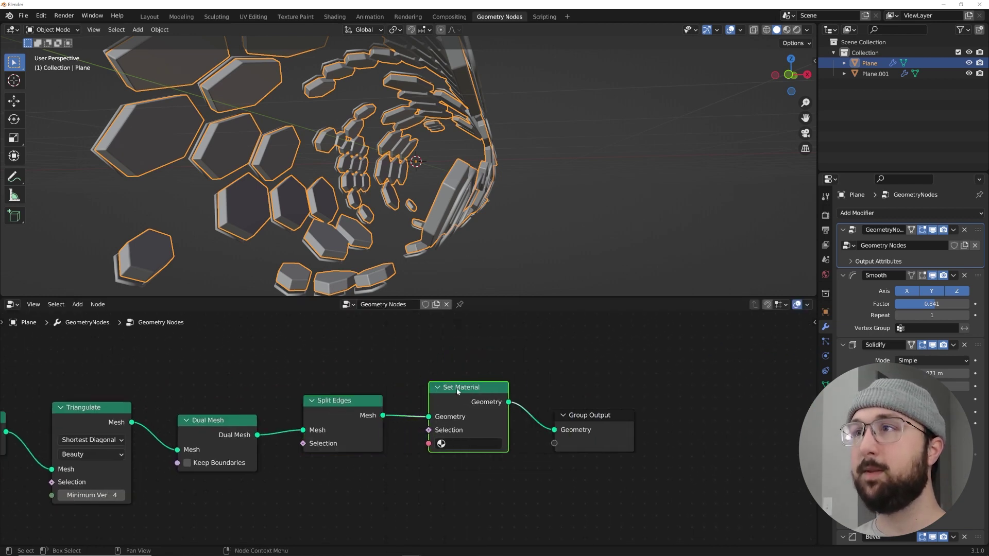
Create a dark grey material with metallic 1.000 and base color value 0.129, and assign it in the panels' Set Material node.
left_click(785, 30)
left_click(825, 399)
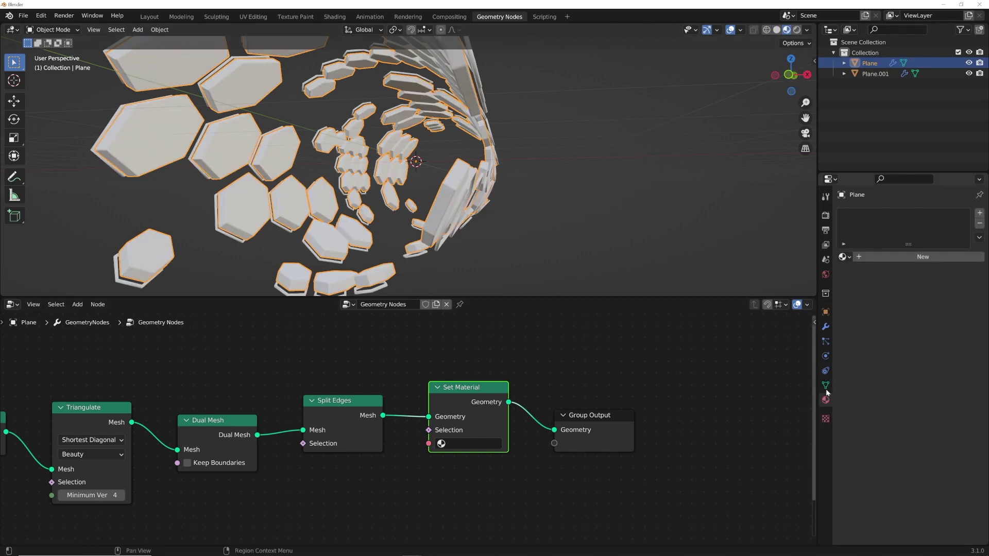
left_click(917, 258)
left_click_drag(910, 465, 972, 465)
left_click(947, 365)
left_click_drag(962, 237, 961, 262)
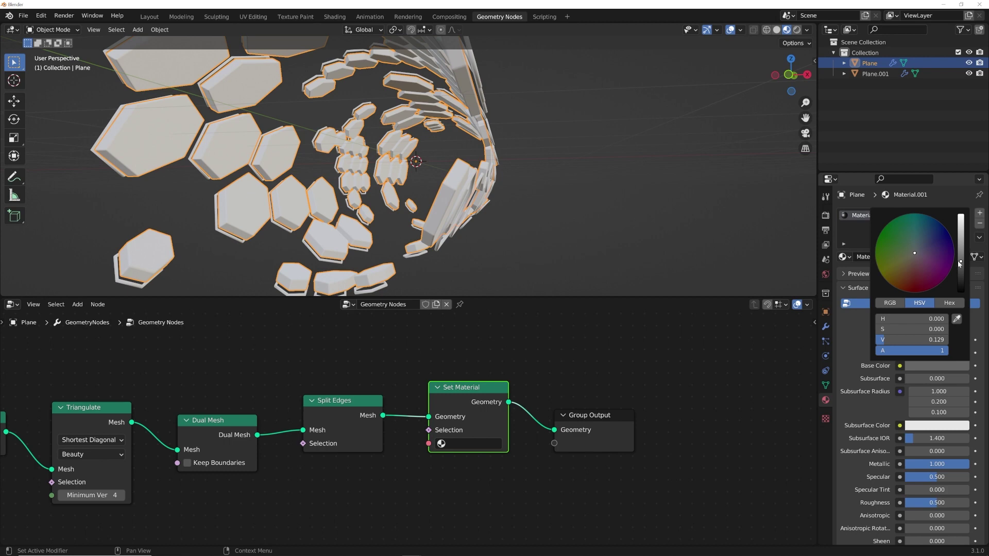
left_click(469, 443)
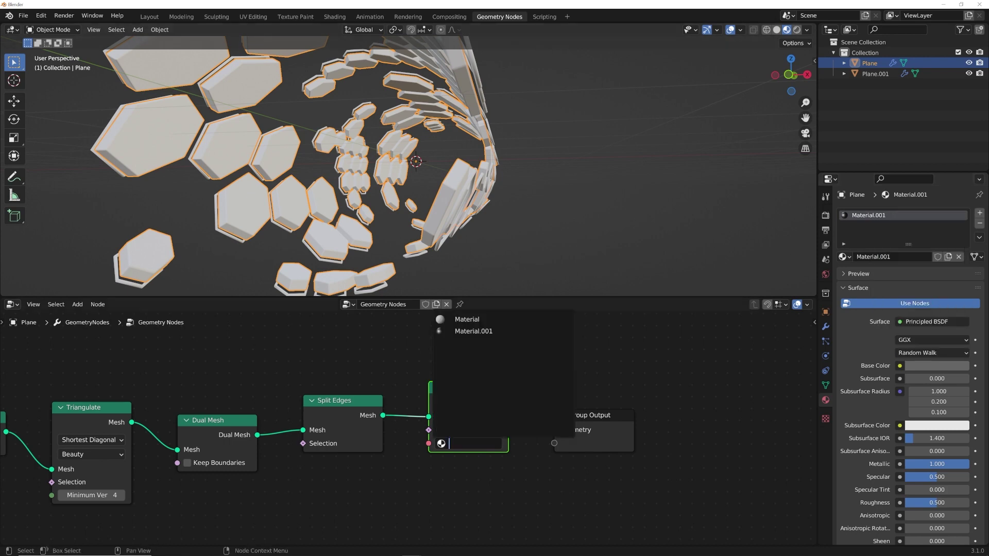
left_click(471, 331)
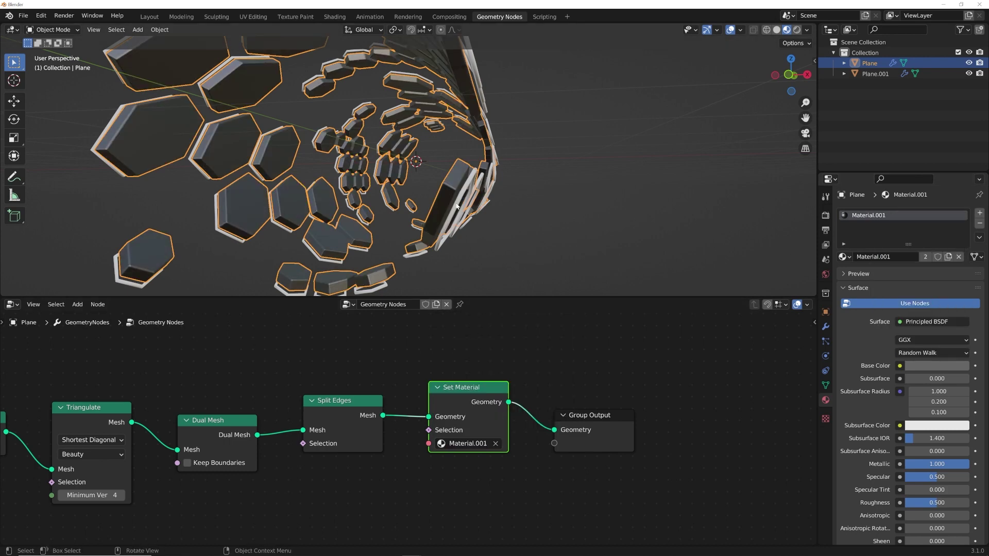
Give the tube outline object a new Emission material colored orange, with hue about 0.068 and full saturation.
left_click(456, 206)
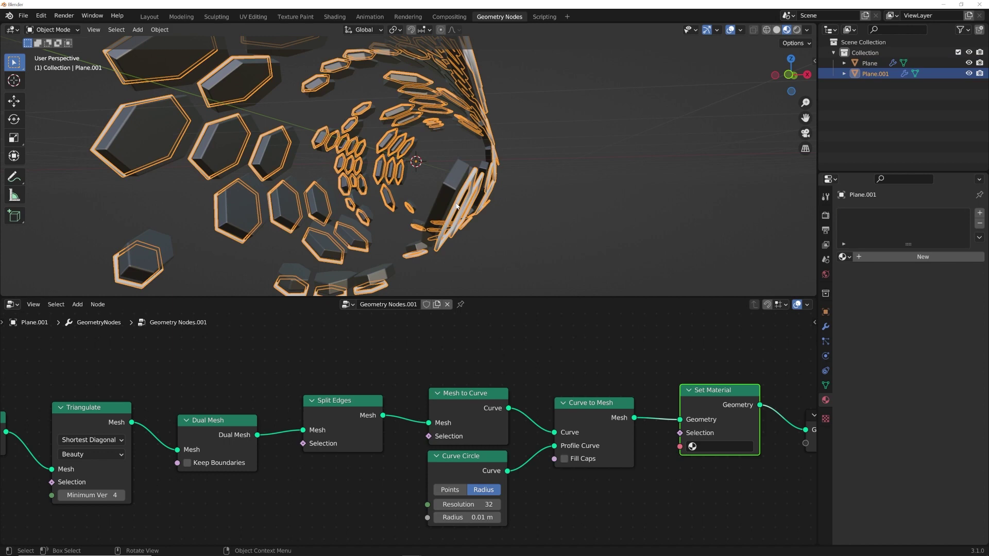
left_click(901, 257)
left_click(923, 320)
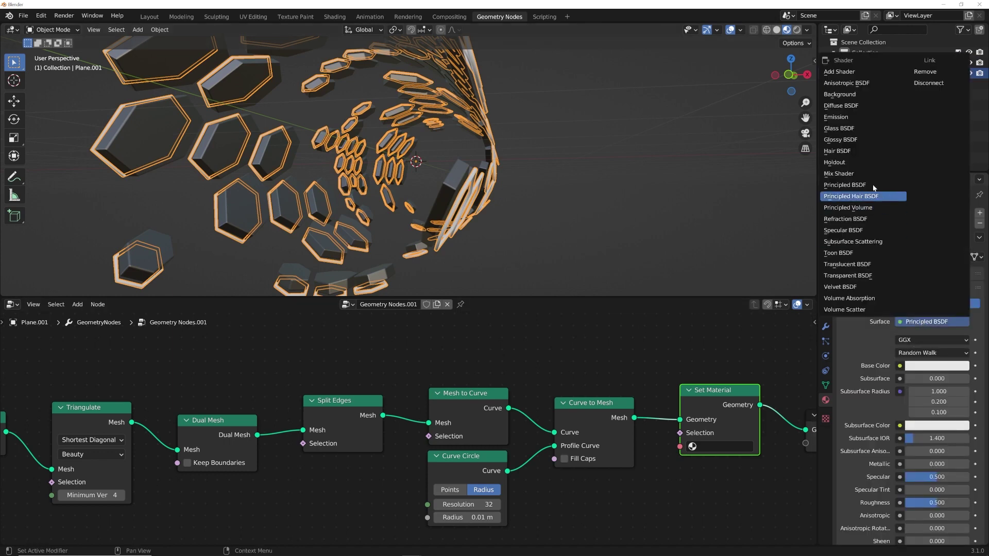
left_click(865, 119)
left_click(942, 341)
left_click_drag(894, 256, 888, 257)
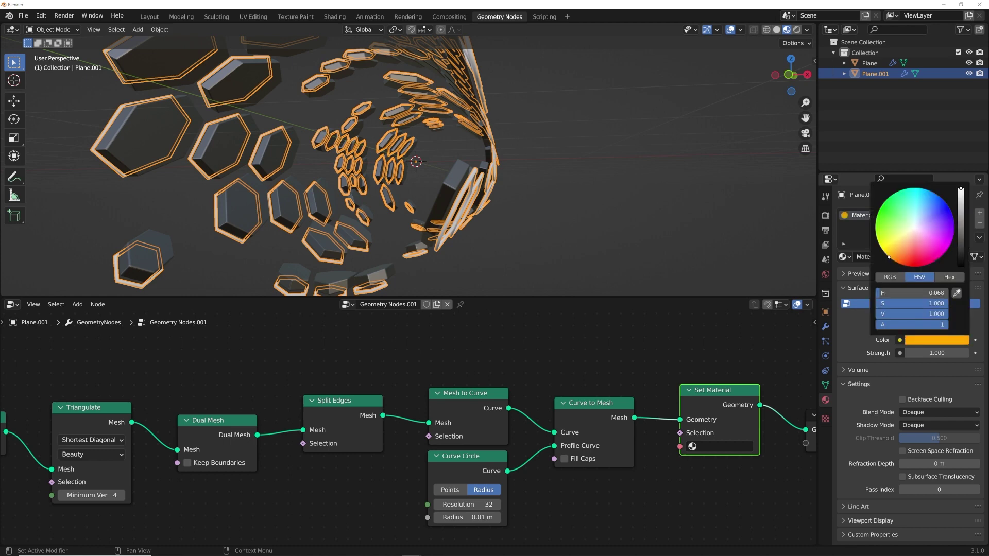
Set the emission strength to 10 and assign the orange material in the outlines' Set Material node.
left_click(925, 353)
type("10")
key("Return")
left_click(720, 447)
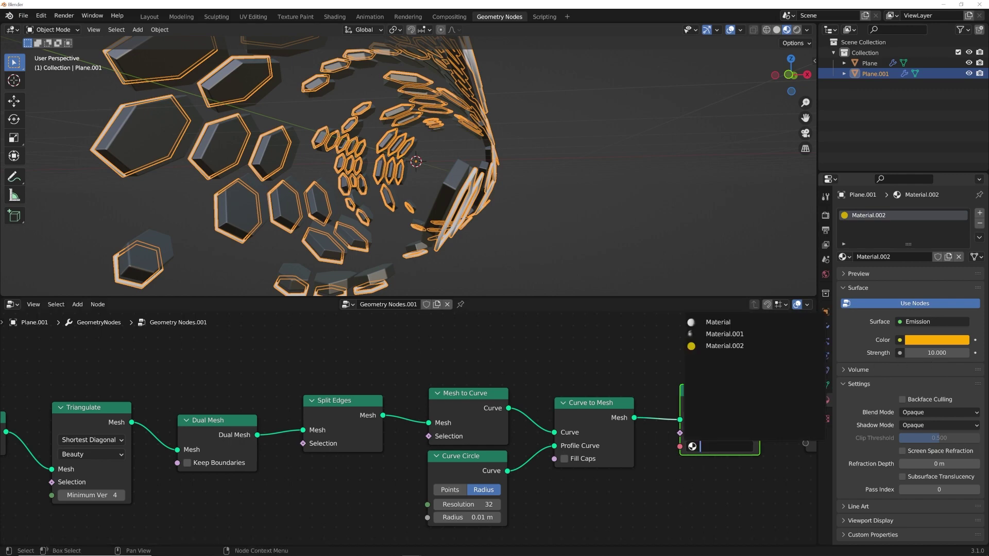
left_click(705, 345)
mouse_move(555, 220)
middle_mouse_down()
mouse_move(526, 236)
mouse_move(534, 275)
mouse_move(573, 227)
middle_mouse_up()
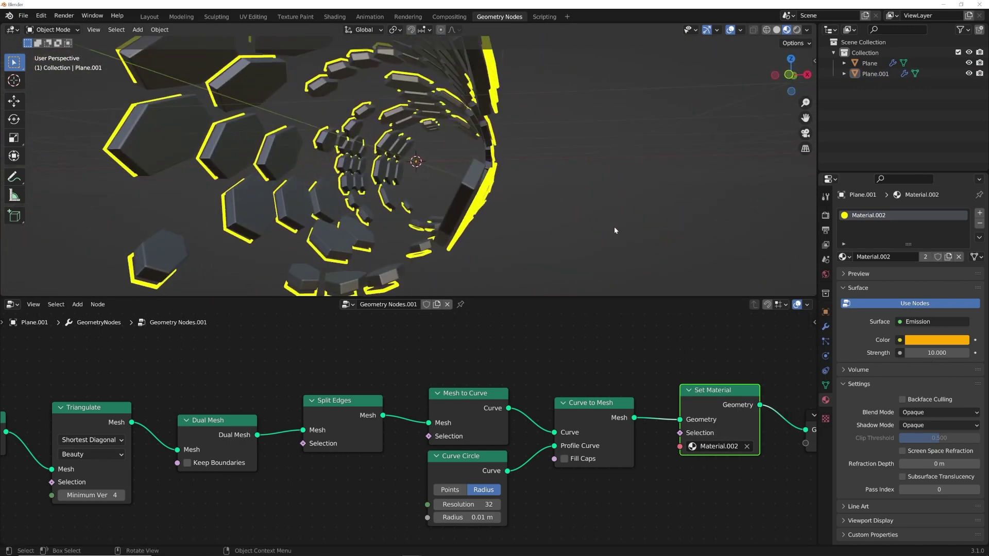
Keep Eevee as the render engine and enable Ambient Occlusion, Bloom, Screen Space Reflections and Motion Blur.
left_click(826, 215)
left_click(936, 213)
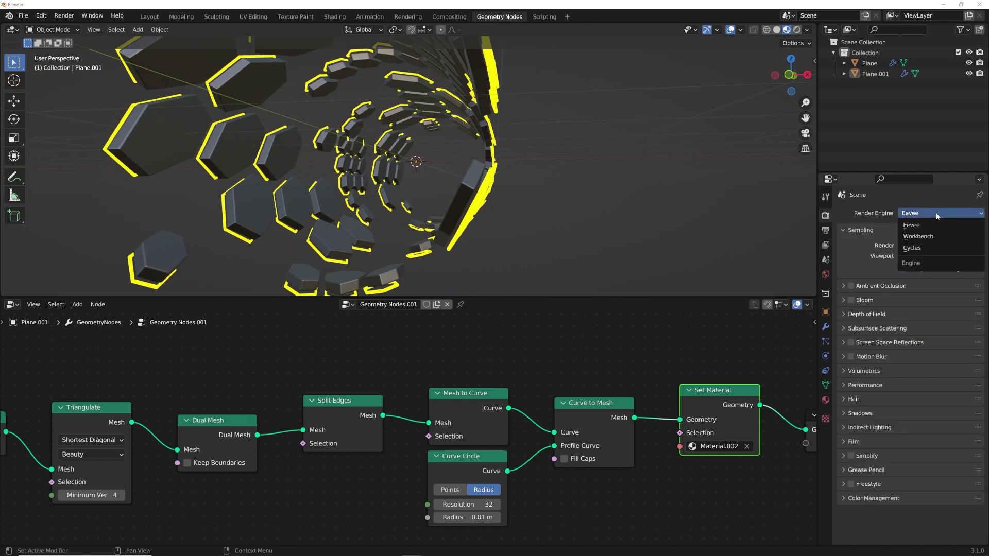
left_click(935, 213)
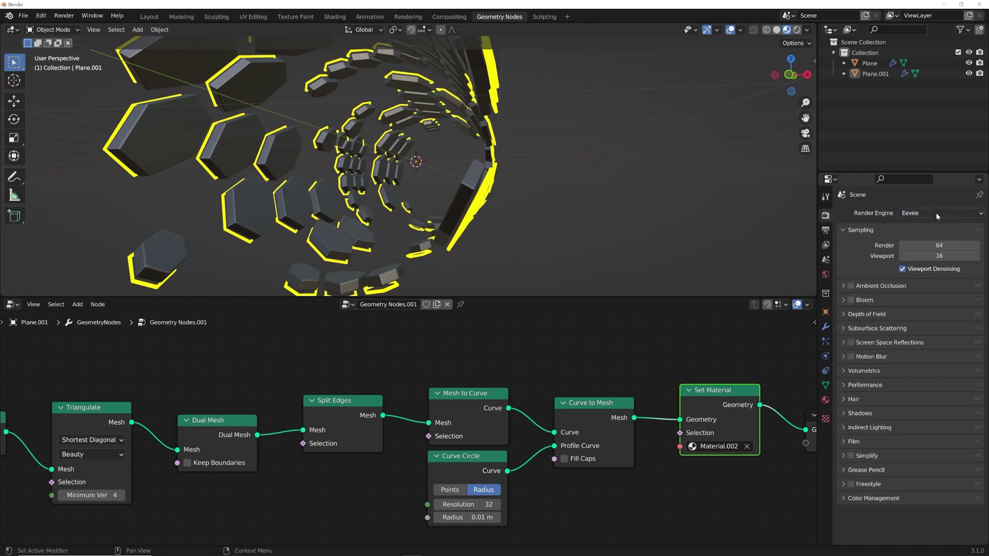
left_click(851, 286)
left_click(850, 300)
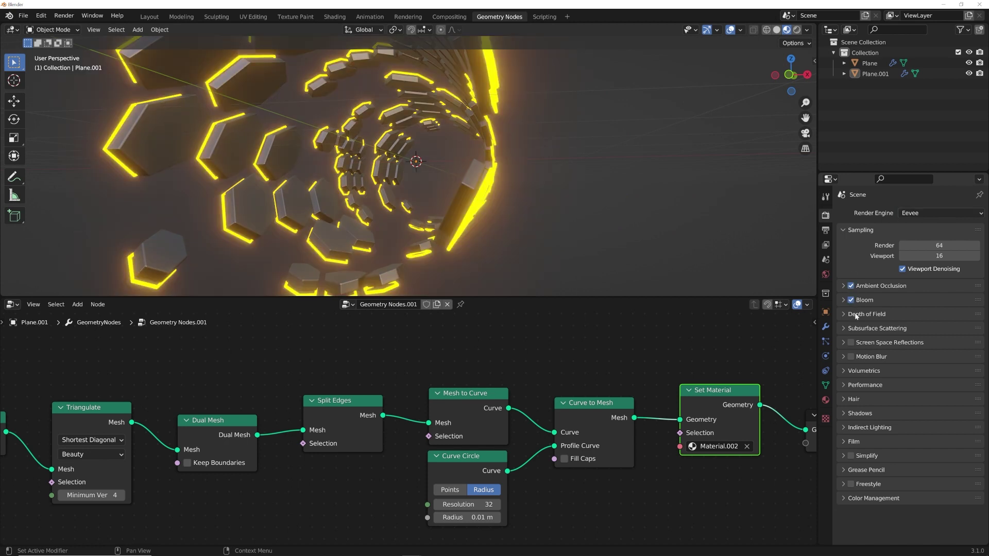
left_click(851, 343)
left_click(850, 356)
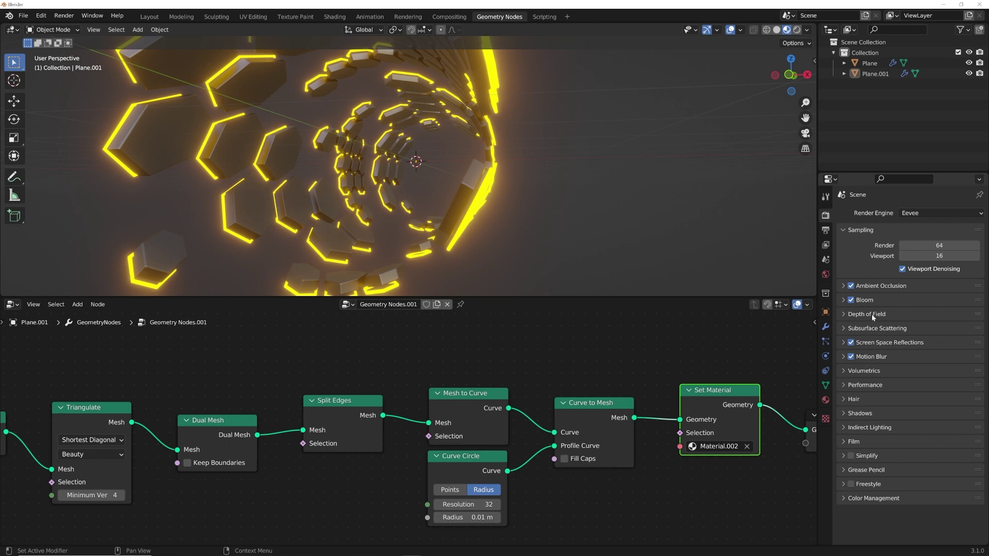
Turn off Half Res Trace for the screen space reflections and raise Trace Precision to 1.000.
left_click(868, 343)
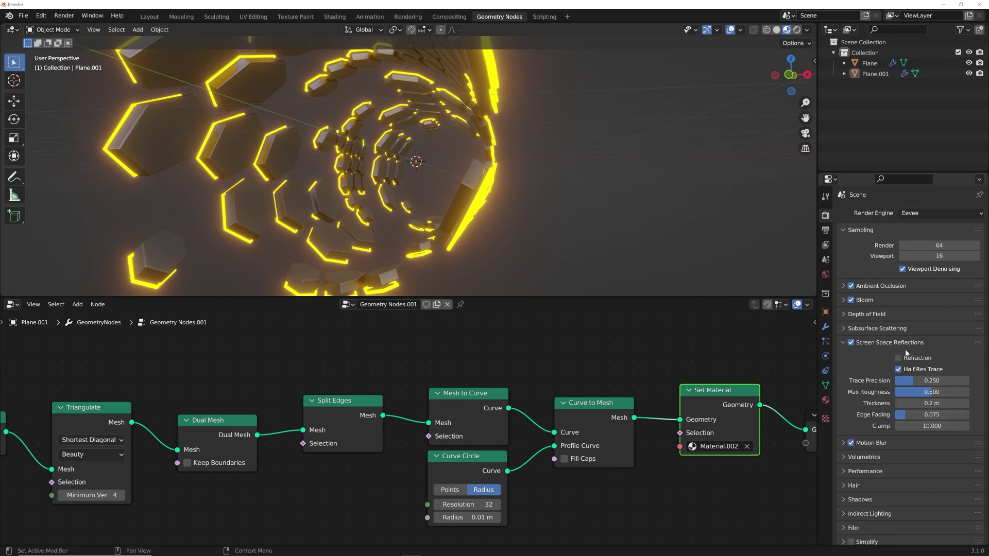
left_click(899, 369)
left_click_drag(912, 381, 969, 381)
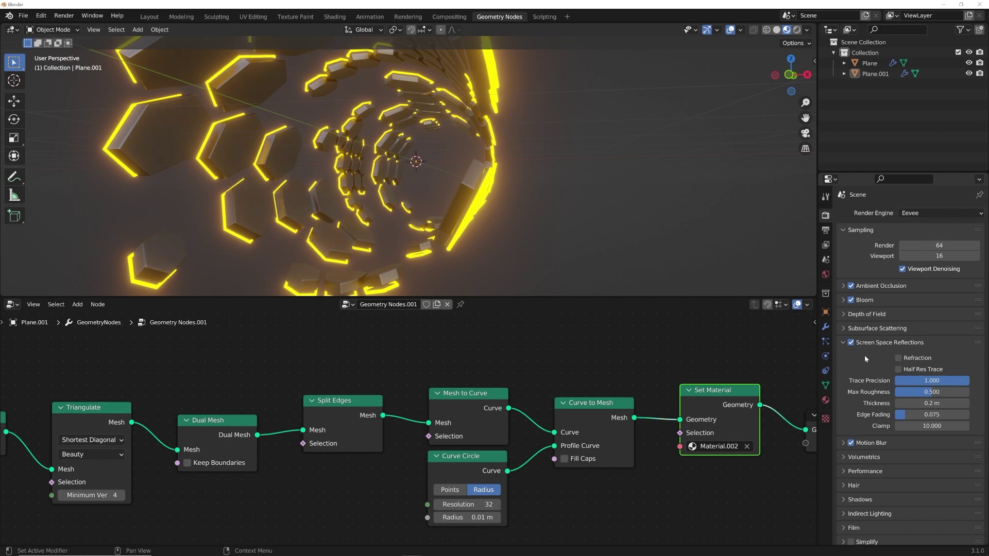
middle_click_drag(447, 211, 440, 173)
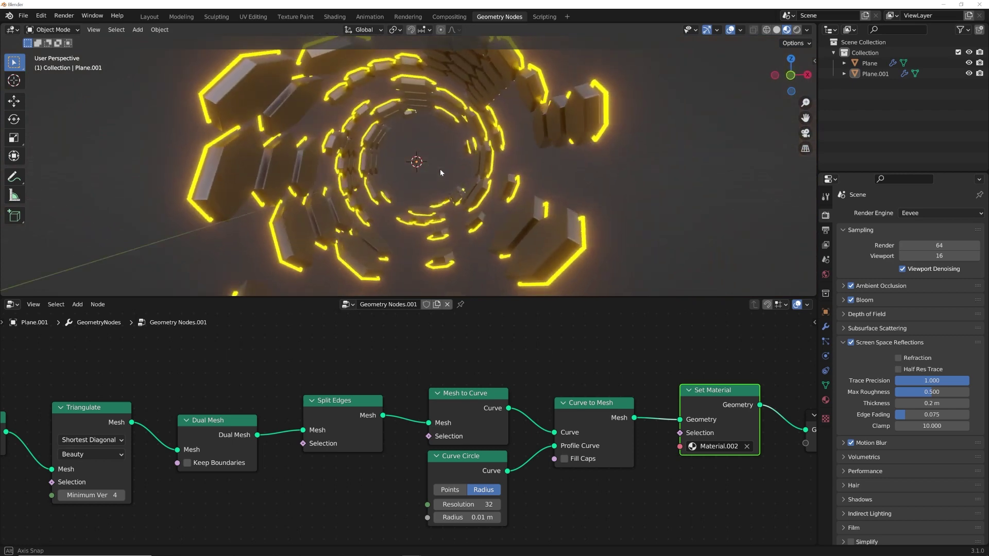
Select the hexagonal panel object and open the Shading workspace.
left_click(452, 69)
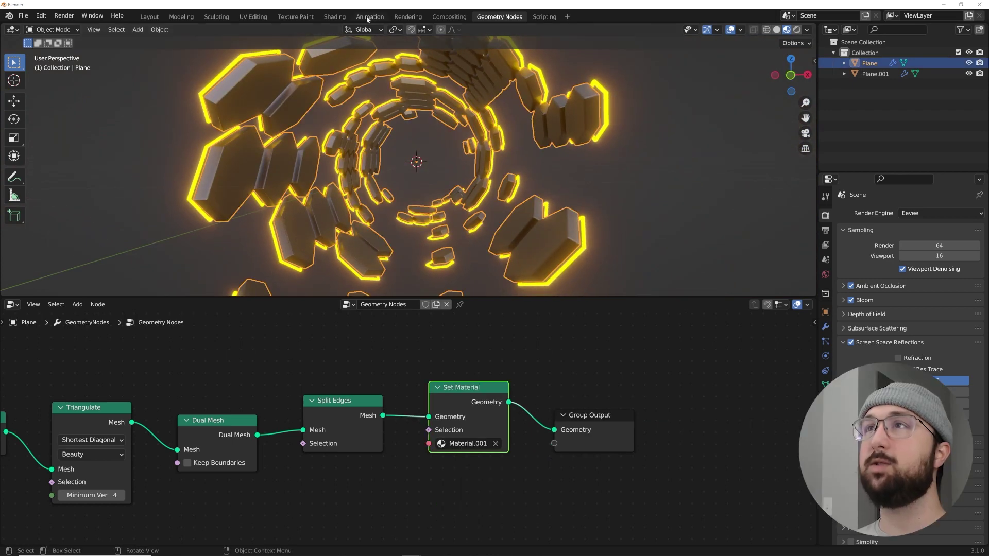
left_click(334, 17)
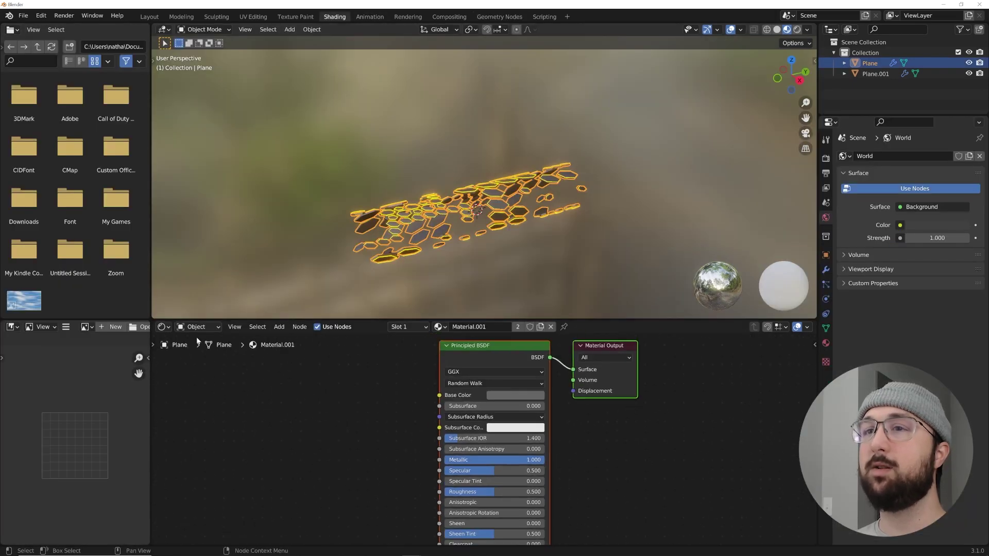
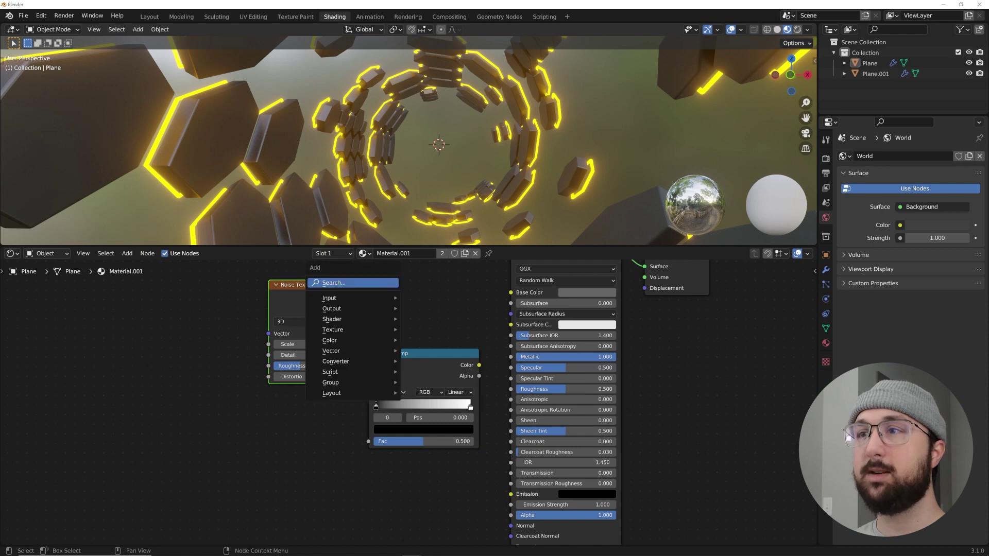
Add a Voronoi Texture node and place it beneath the Noise Texture.
type("vor")
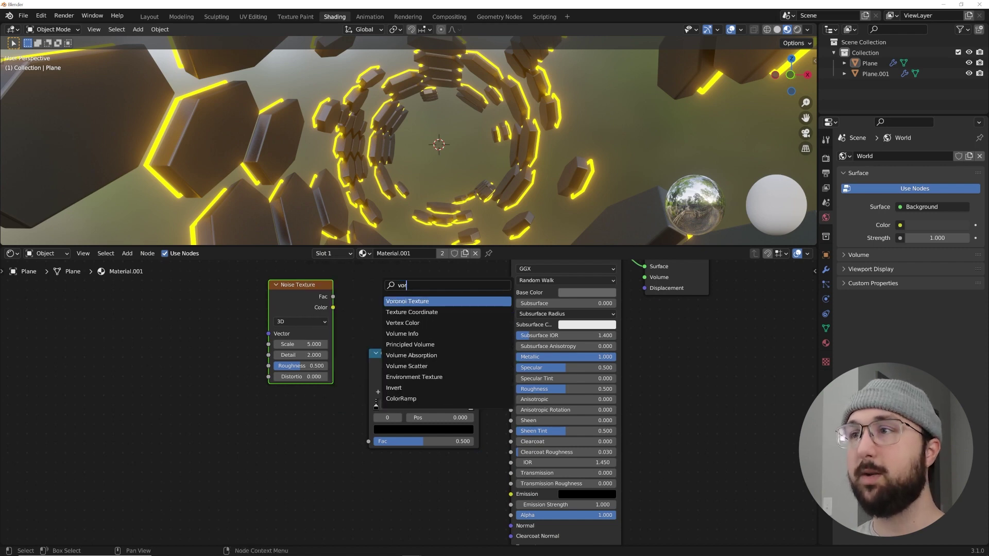
key("Return")
left_click(296, 412)
middle_click_drag(283, 307, 309, 311)
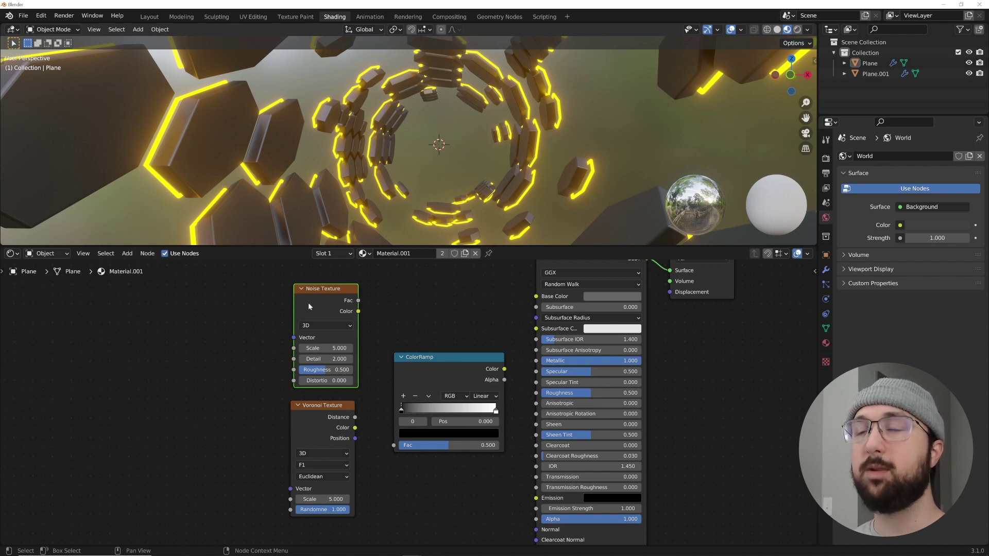
Add Texture Coordinate and Mapping nodes using Object coordinates, and link the mapping vector to both the Noise and Voronoi textures.
key("ctrl+t")
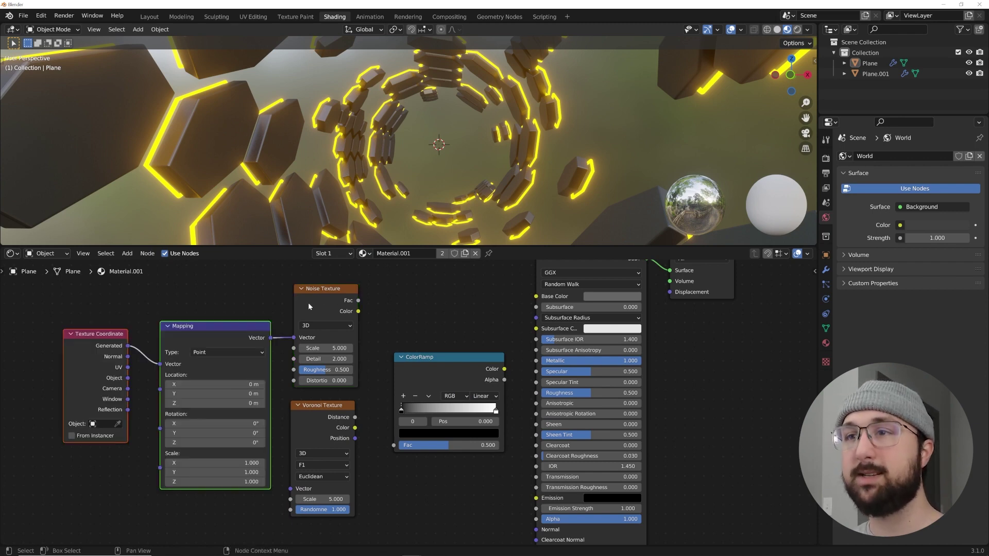
left_click_drag(130, 380, 146, 327)
left_click_drag(159, 364, 160, 364)
left_click_drag(203, 333, 196, 320)
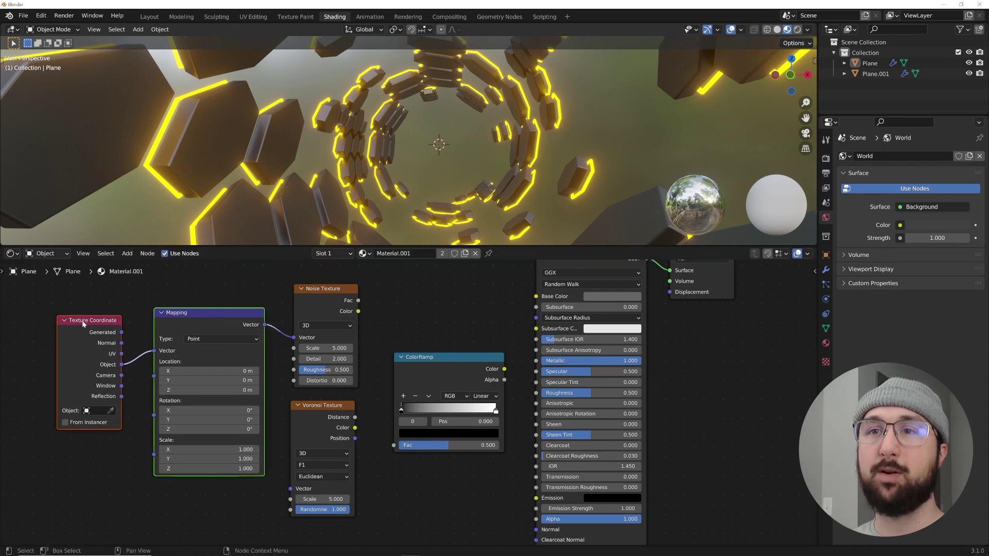
left_click_drag(264, 324, 291, 487)
Duplicate the ColorRamp below the original and shift the texture, mapping and ramp nodes away from the Principled BSDF to make room.
left_click_drag(437, 373, 437, 295)
key("shift+d")
left_click(439, 423)
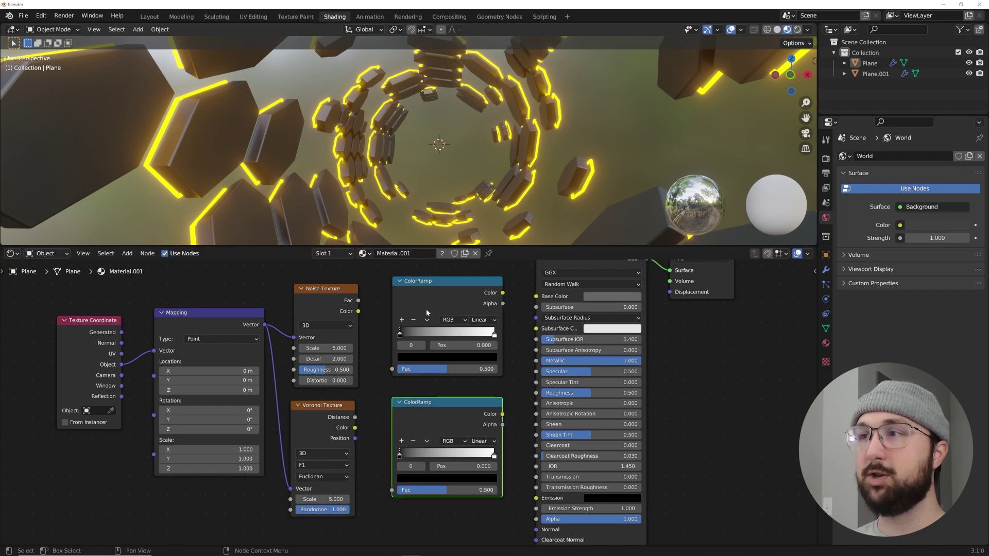
key("Home")
left_click_drag(435, 302, 175, 459)
key("g")
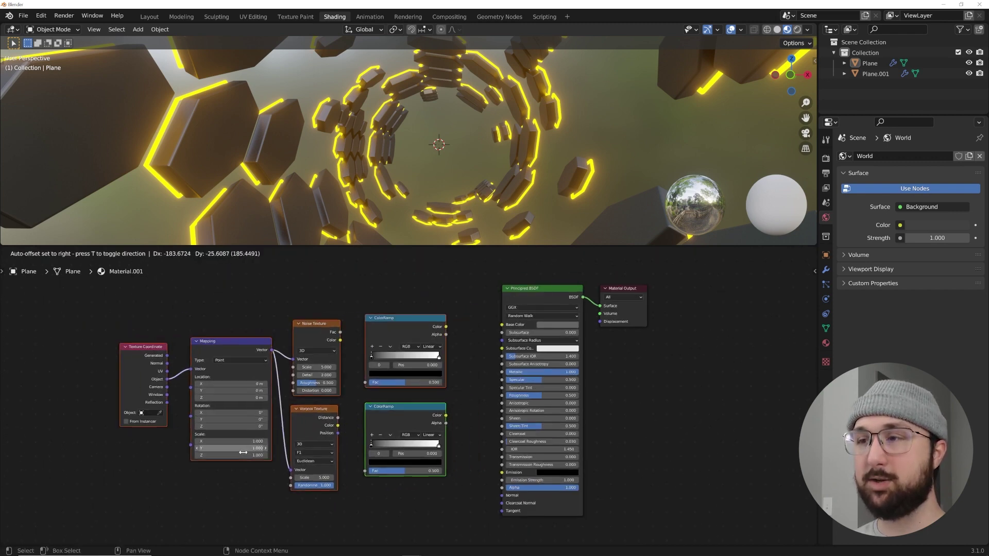
left_click(219, 456)
Add a MixRGB node between the two ColorRamps and the Principled BSDF.
scroll(407, 402, "up", 4)
key("shift+a")
left_click(452, 302)
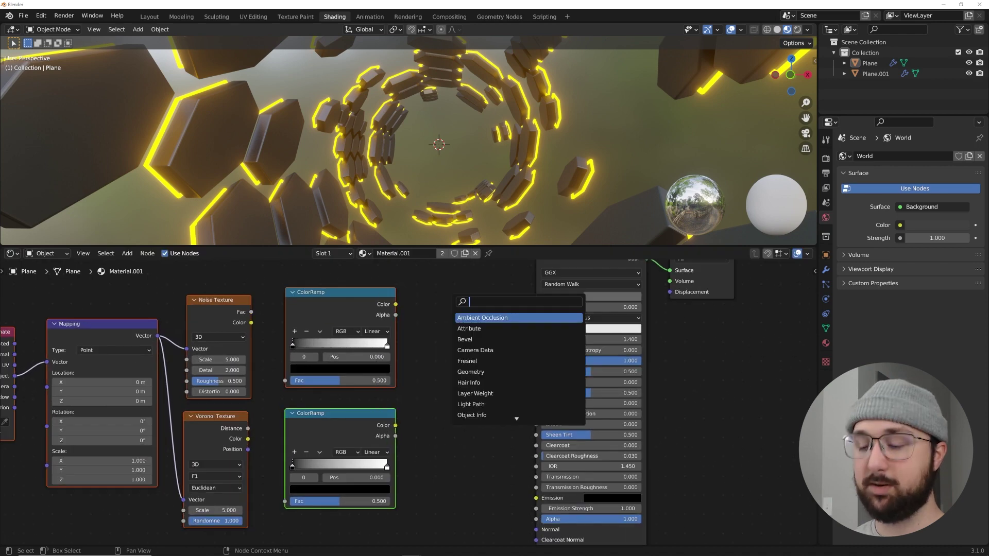
type("mix")
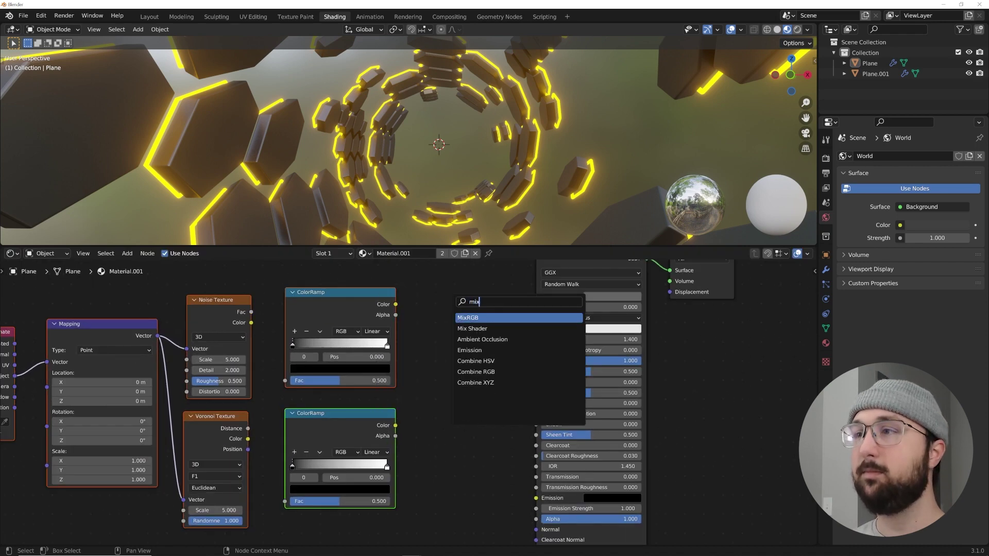
key("Return")
left_click(456, 335)
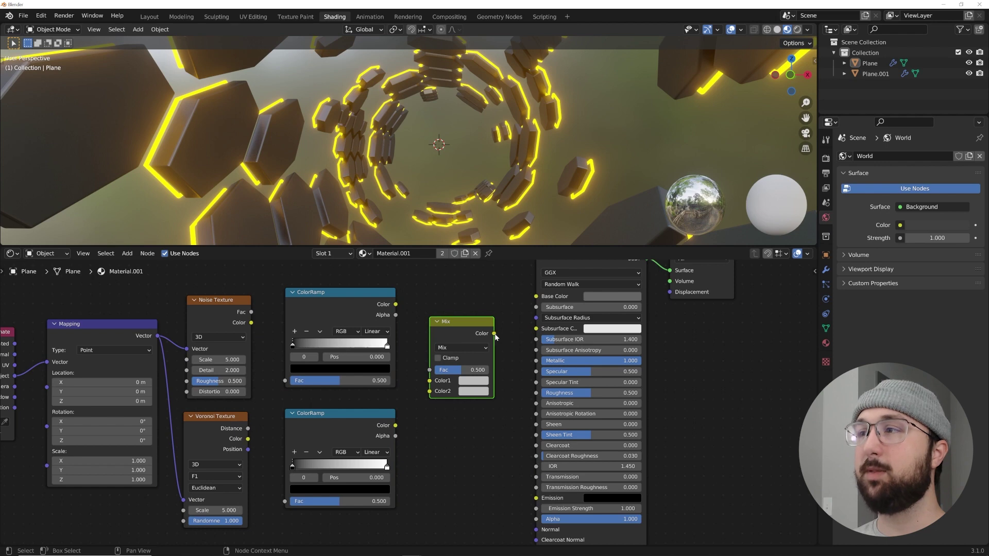
Link Noise Fac and Voronoi Color through their ColorRamps into the Mix node's Color1 and Color2, and its output to the shader's Roughness.
left_click_drag(252, 312, 286, 382)
left_click_drag(248, 439, 286, 502)
left_click_drag(396, 427, 429, 392)
left_click_drag(394, 304, 414, 312)
left_click_drag(429, 385, 429, 381)
left_click_drag(493, 333, 535, 392)
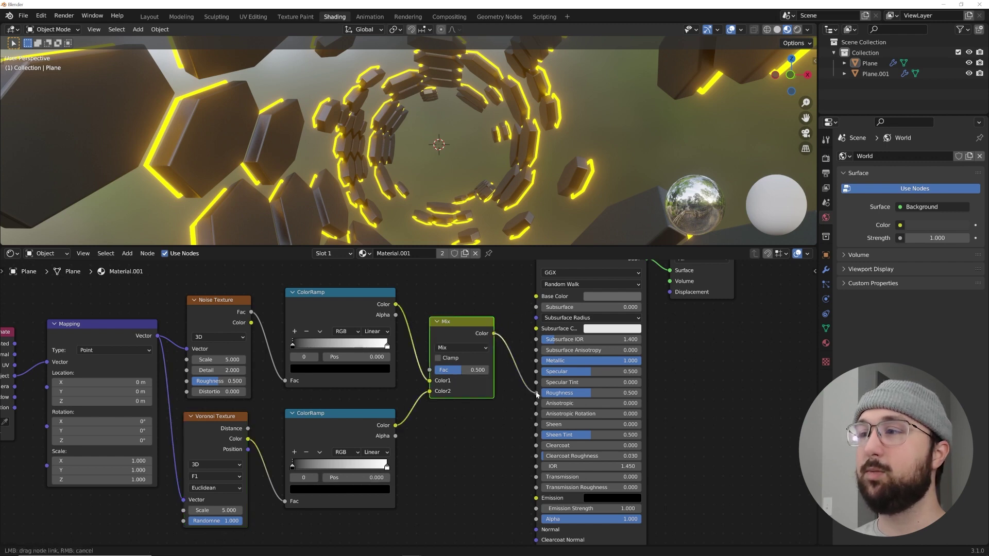
Set the Mix node's factor to 0.000 to isolate the noise pattern on the panels.
middle_click_drag(461, 186, 536, 166)
scroll(478, 189, "up", 3)
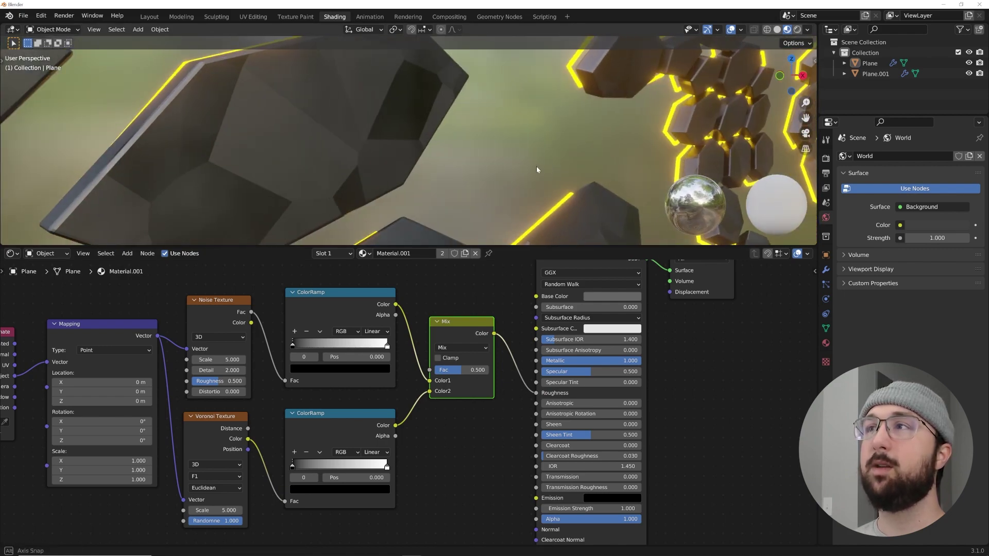
left_click_drag(461, 369, 436, 370)
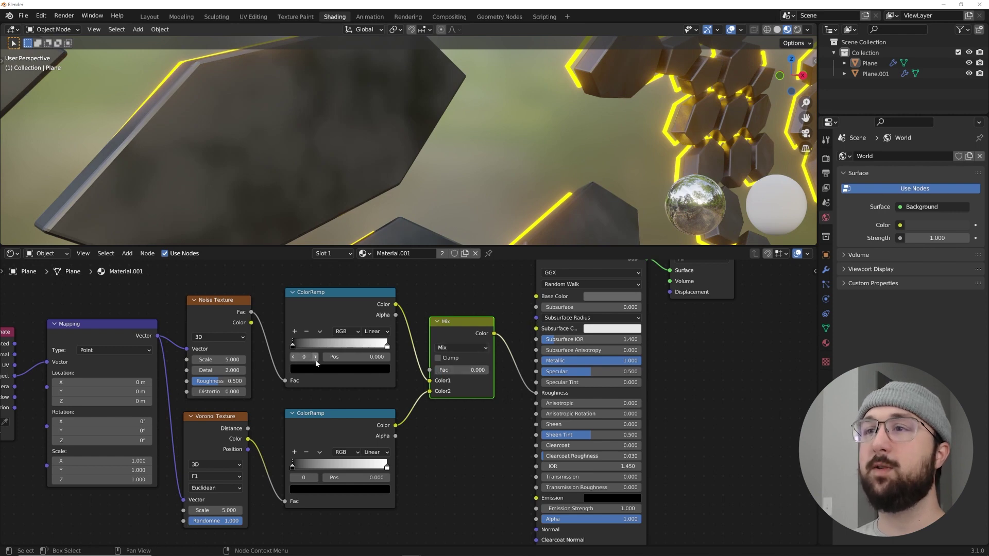
Set the Noise Texture's Detail to 12 and its Roughness to about 0.721.
scroll(378, 375, "up", 2)
left_click(244, 358)
type("1")
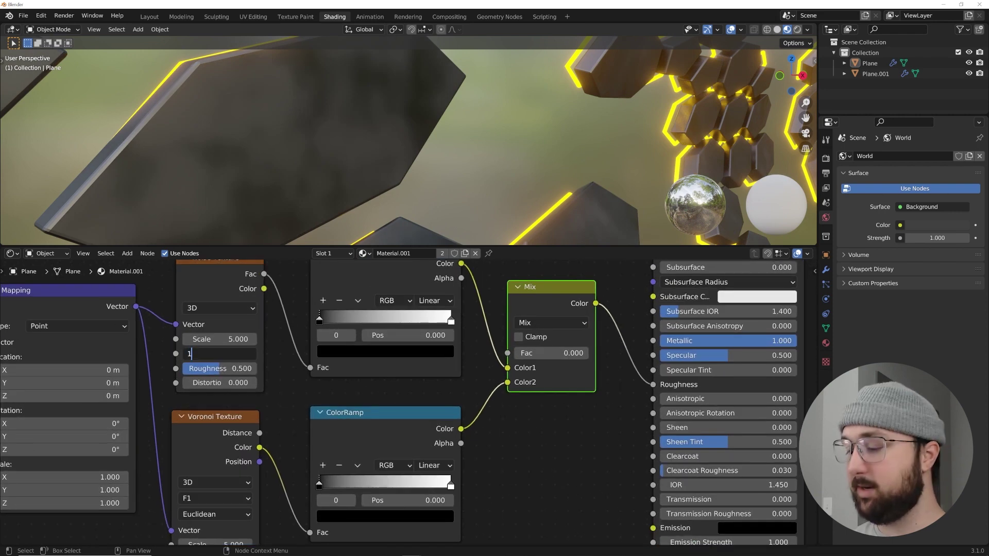
type("2")
key("Return")
left_click_drag(243, 368, 262, 368)
Bring the noise ColorRamp's stops closer together, with a grey stop at 0.384, and set the Mix factor to about 0.421.
left_click_drag(319, 319, 355, 321)
left_click_drag(446, 322, 373, 318)
left_click(380, 354)
middle_click_drag(468, 177, 493, 179)
scroll(493, 180, "up", 3)
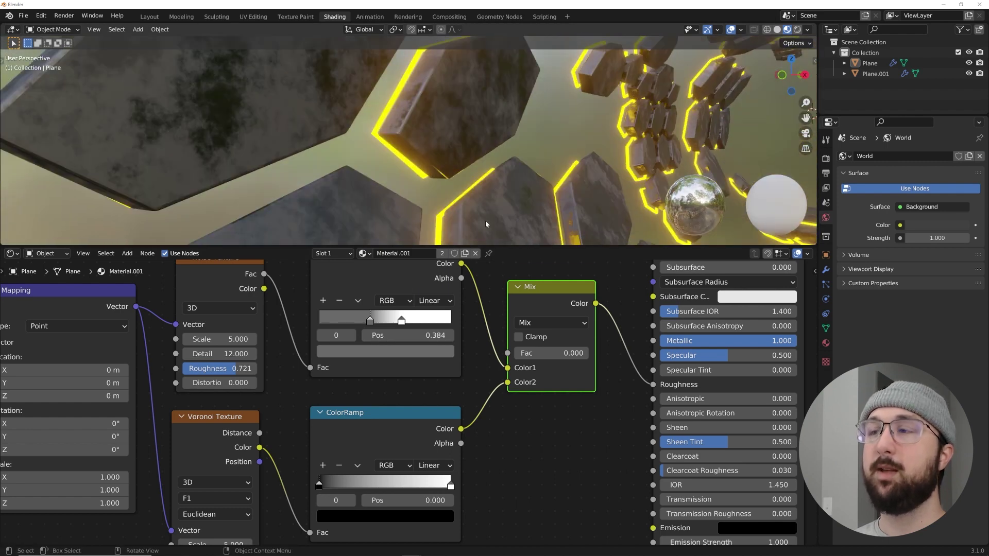
left_click_drag(534, 356, 557, 356)
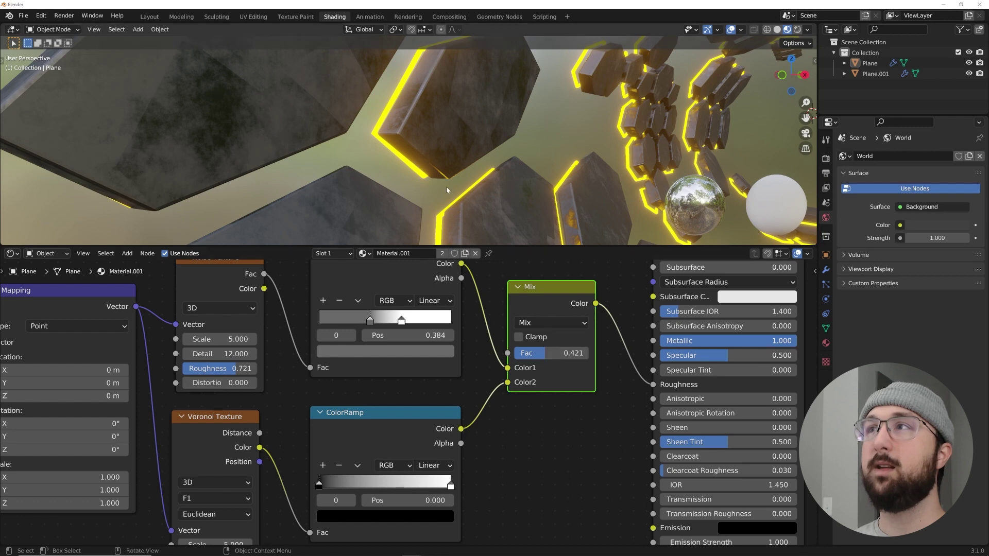
Add a Bump node and link its output to the Principled BSDF's Normal input.
scroll(441, 177, "down", 4)
scroll(517, 432, "down", 2)
key("shift+a")
left_click(467, 400)
type("bum")
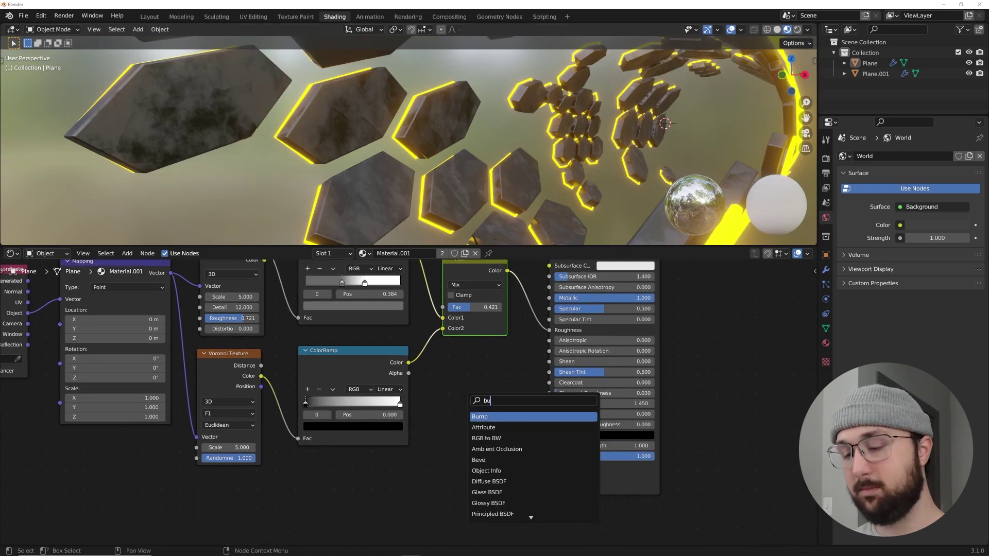
left_click(485, 417)
left_click(478, 443)
left_click_drag(524, 444, 549, 467)
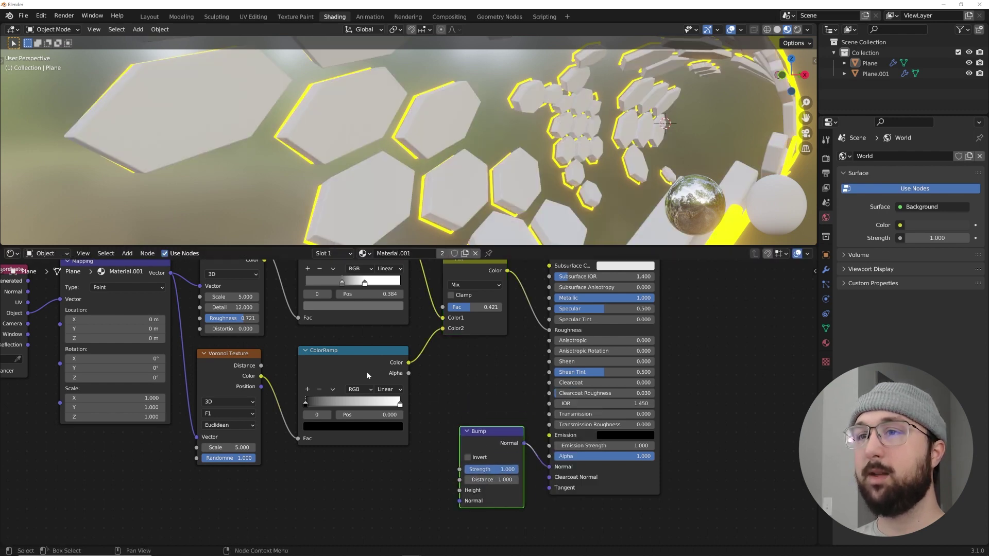
Link the Voronoi Texture's Color to the Bump node's Height and set the bump Strength to about 0.681.
scroll(341, 411, "up", 2)
mouse_move(222, 369)
left_mouse_down()
mouse_move(469, 492)
mouse_move(472, 513)
left_mouse_up()
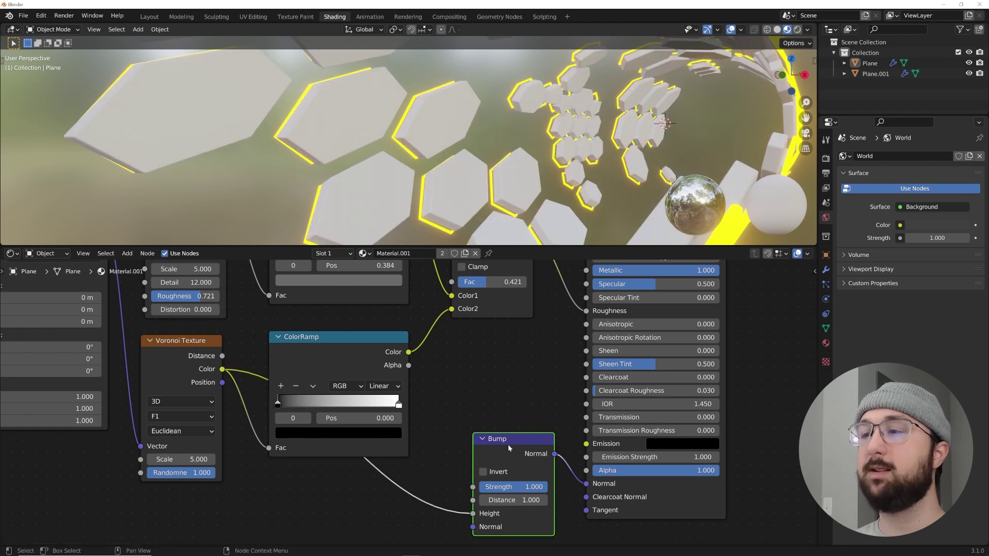
middle_click_drag(511, 455, 490, 386)
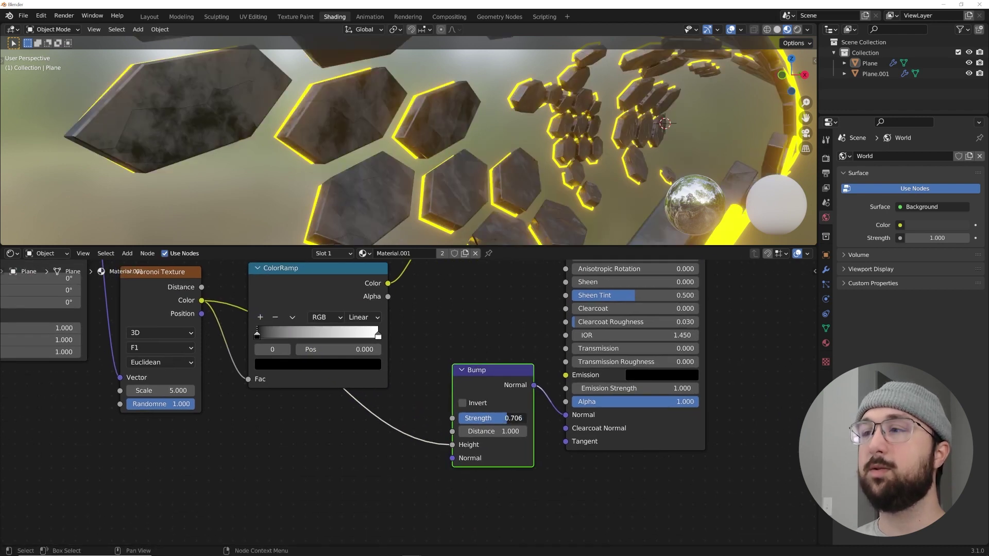
left_click_drag(507, 418, 504, 418)
Inspect the bumped panels, switch to the Layout workspace and select both the panel and the outline objects.
middle_click_drag(375, 121, 415, 121)
middle_click_drag(613, 139, 488, 145, "shift")
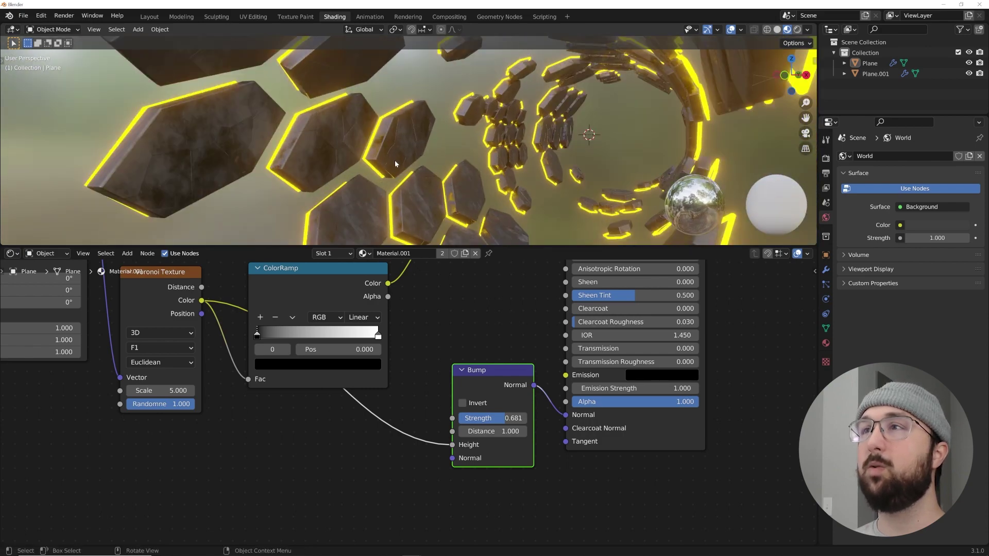
scroll(399, 166, "up", 4)
middle_click_drag(436, 166, 508, 182)
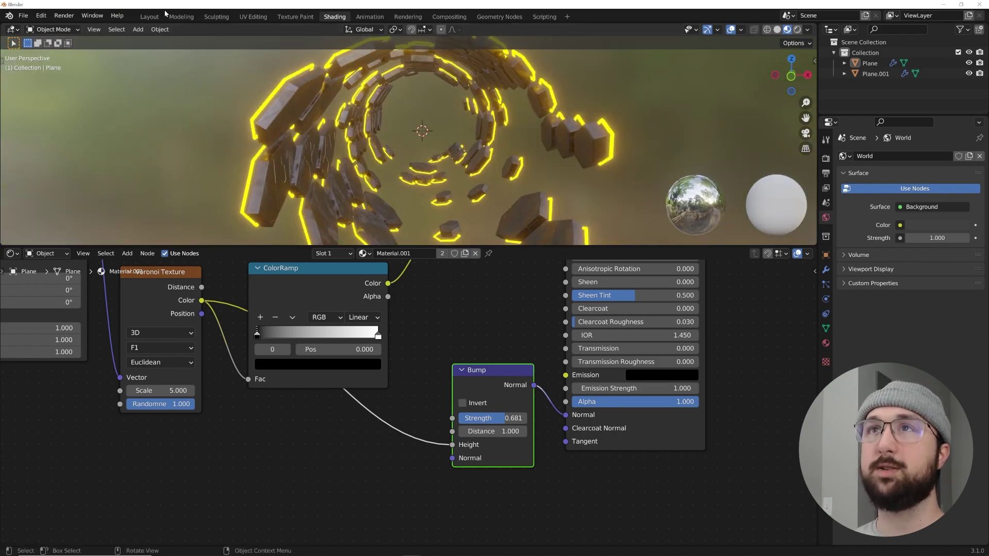
left_click(152, 17)
scroll(438, 231, "down", 3)
middle_click_drag(438, 231, 494, 238)
scroll(489, 273, "up", 5)
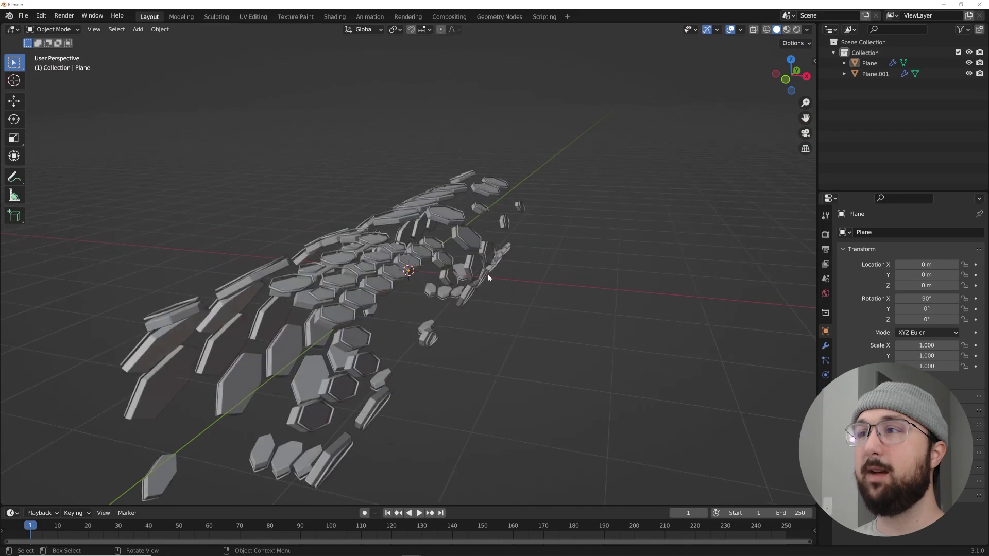
middle_click_drag(588, 194, 519, 198)
left_click_drag(627, 183, 322, 381)
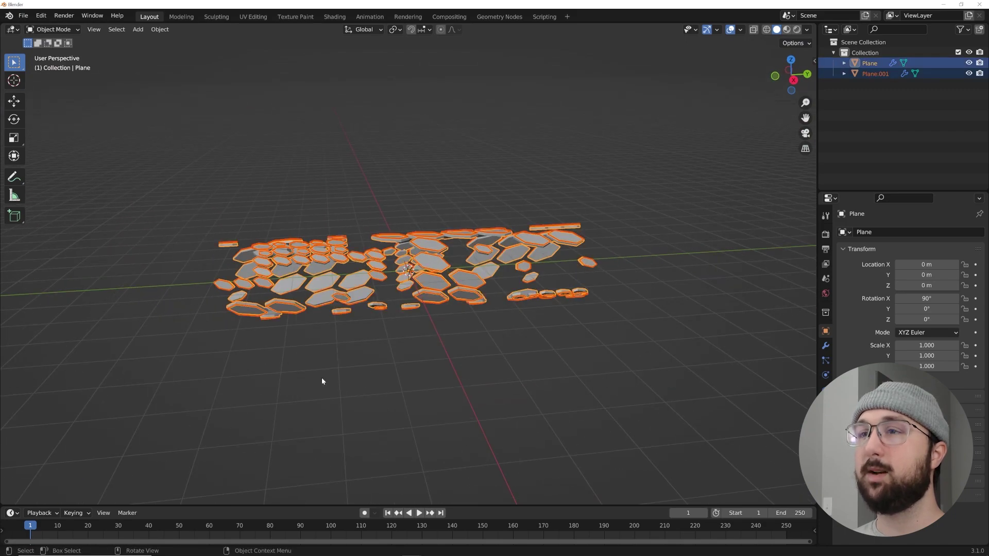
middle_click_drag(355, 328, 451, 326)
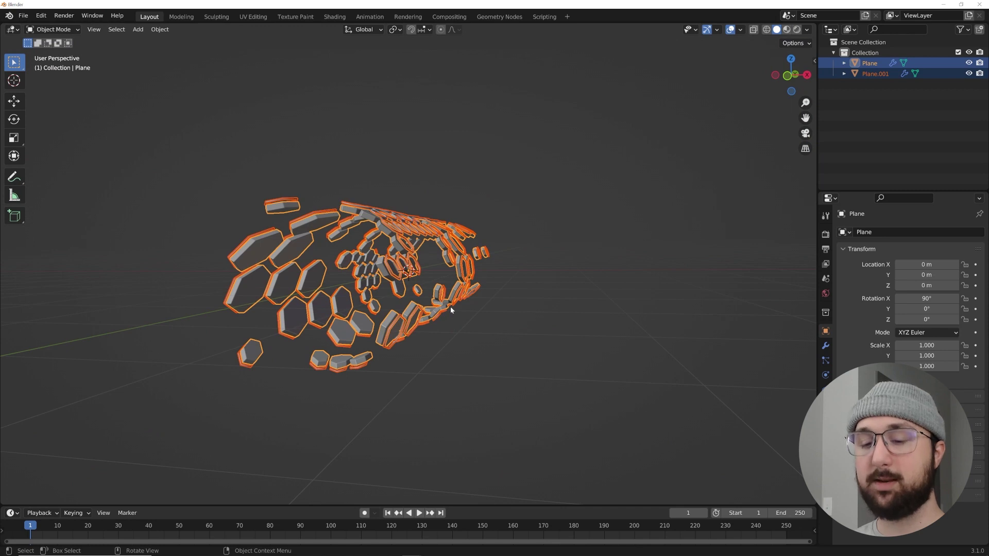
Add a camera at the scene centre from the front view.
key("grave")
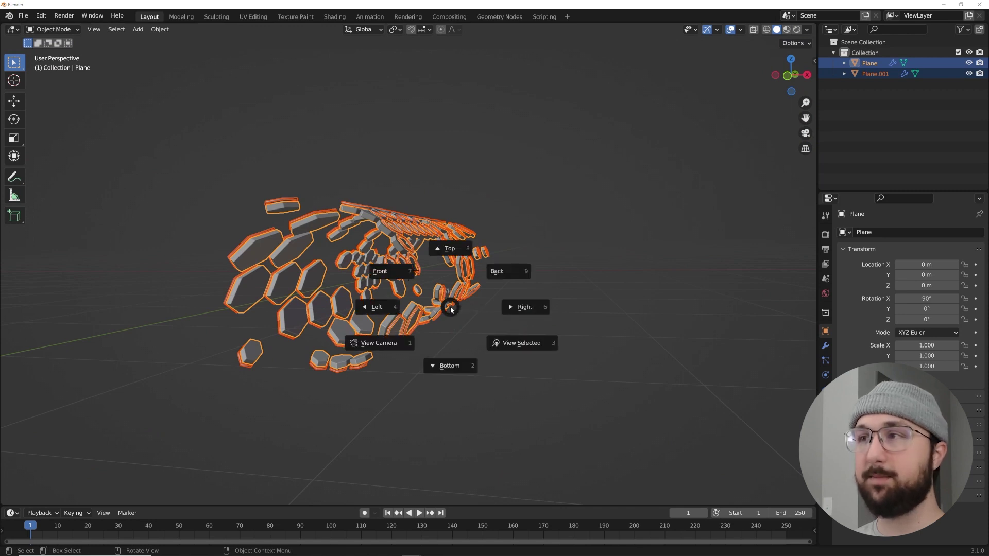
left_click(391, 271)
key("shift+a")
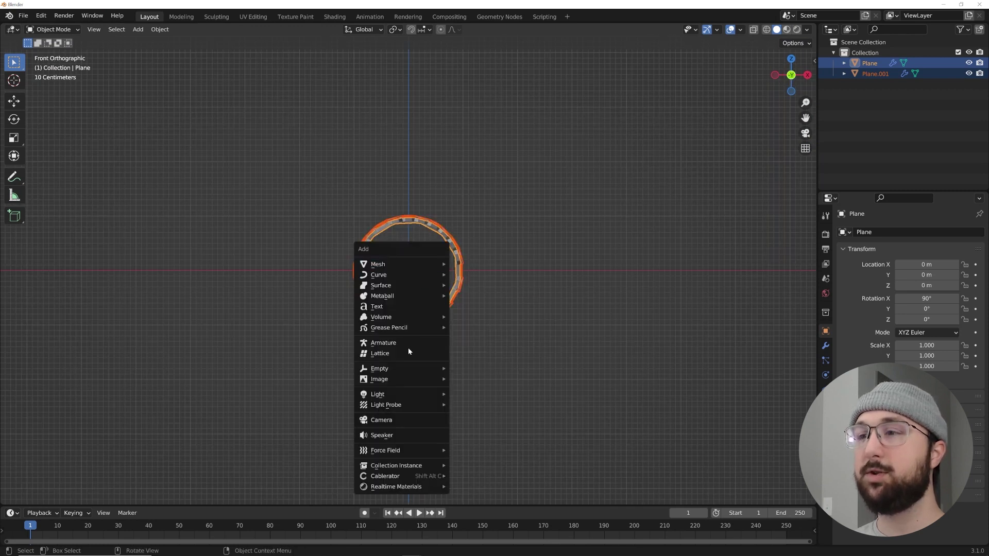
left_click(408, 420)
Move the camera back along the Y axis to -5 m, at the tunnel's entrance.
middle_click_drag(406, 412, 650, 309)
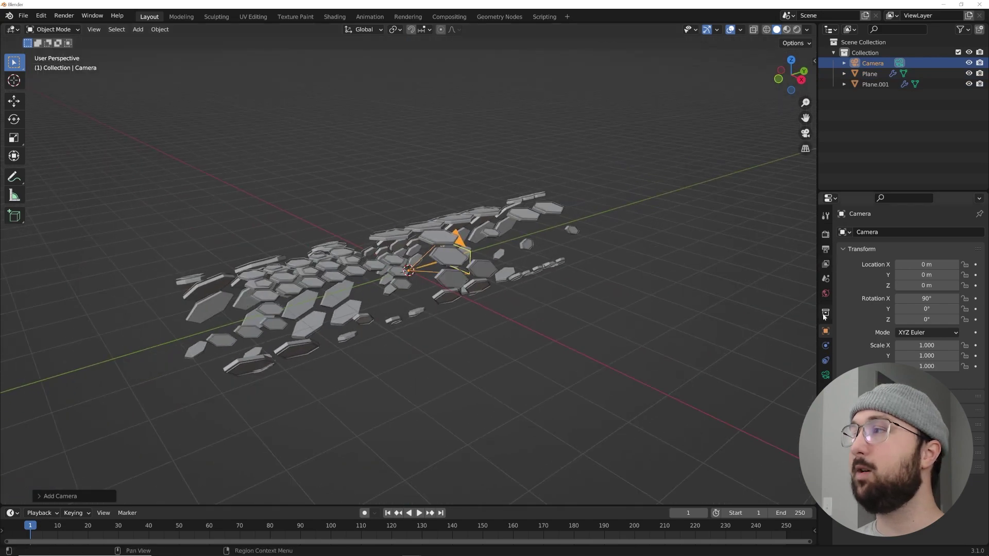
scroll(642, 254, "up", 2)
left_click(14, 101)
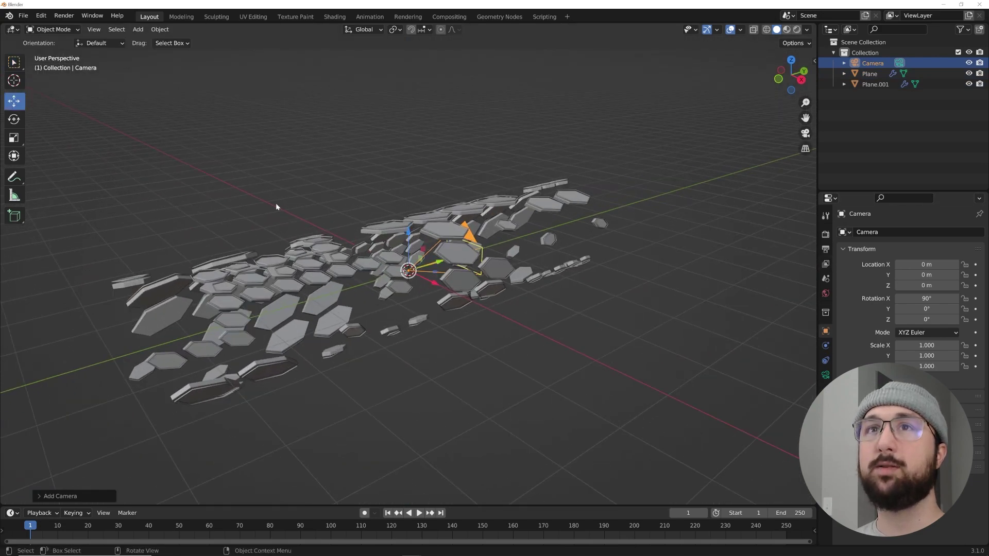
middle_click_drag(236, 179, 493, 282)
left_click_drag(442, 271, 180, 310)
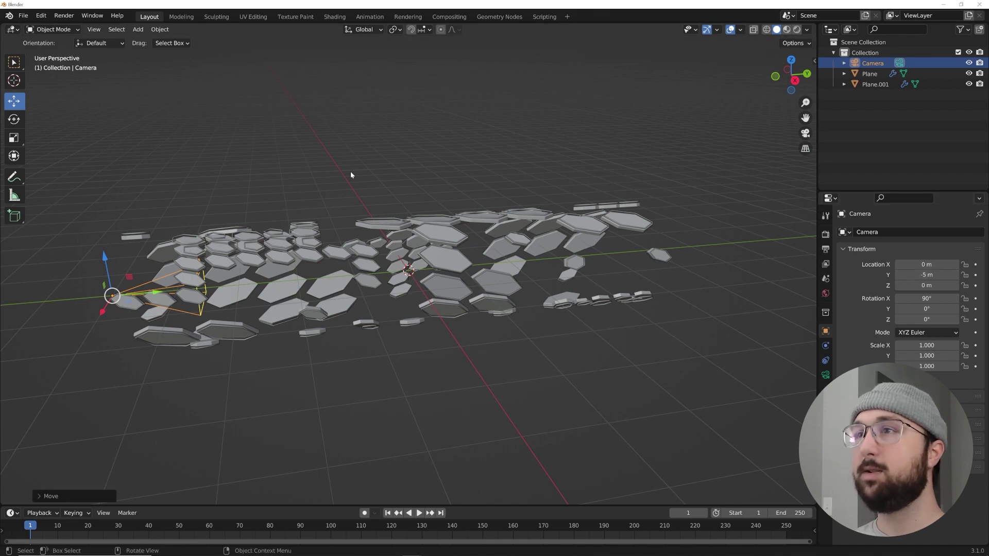
Select both tunnel objects, look through the camera and move them off-centre towards the upper-left of the camera frame.
left_click_drag(351, 175, 574, 403)
key("KP_0")
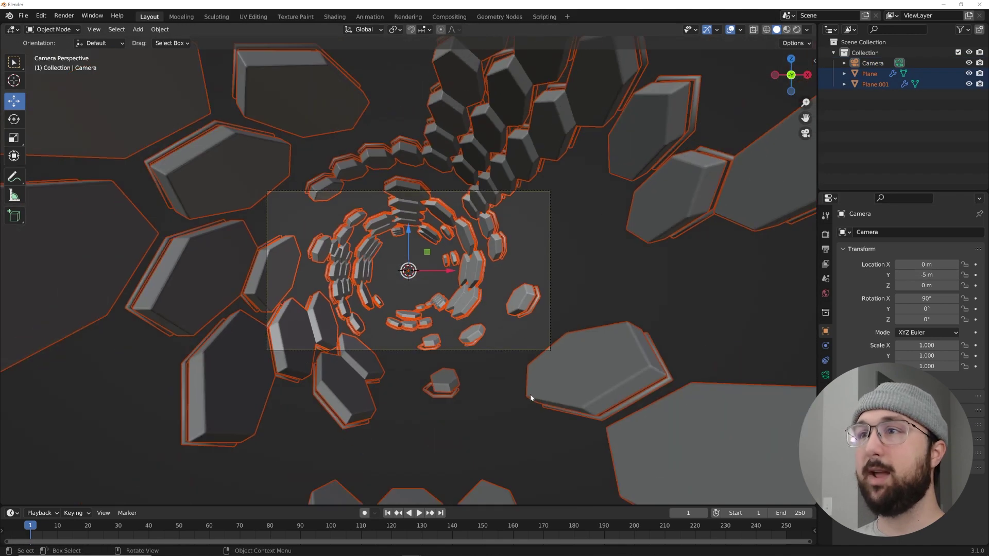
scroll(515, 396, "down", 1)
key("g")
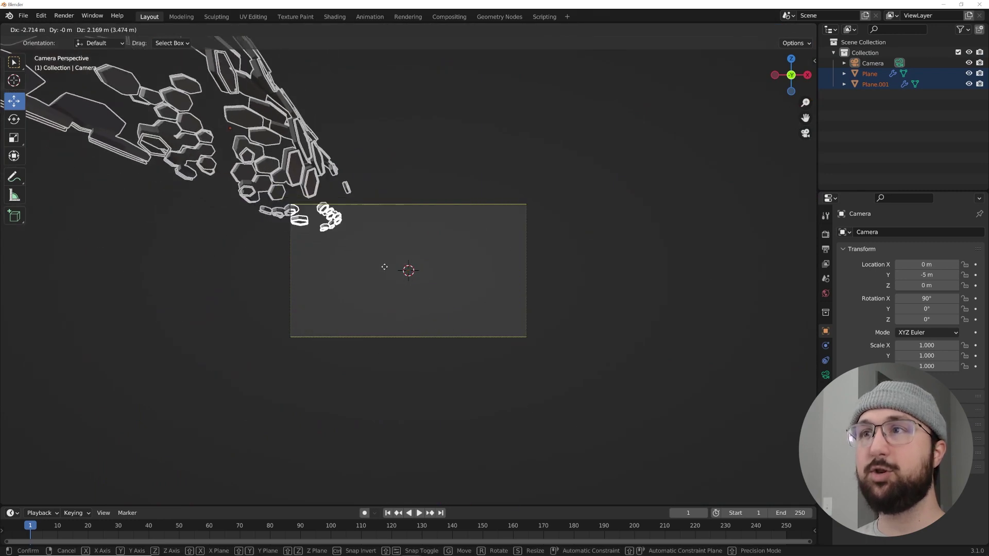
left_click(445, 354)
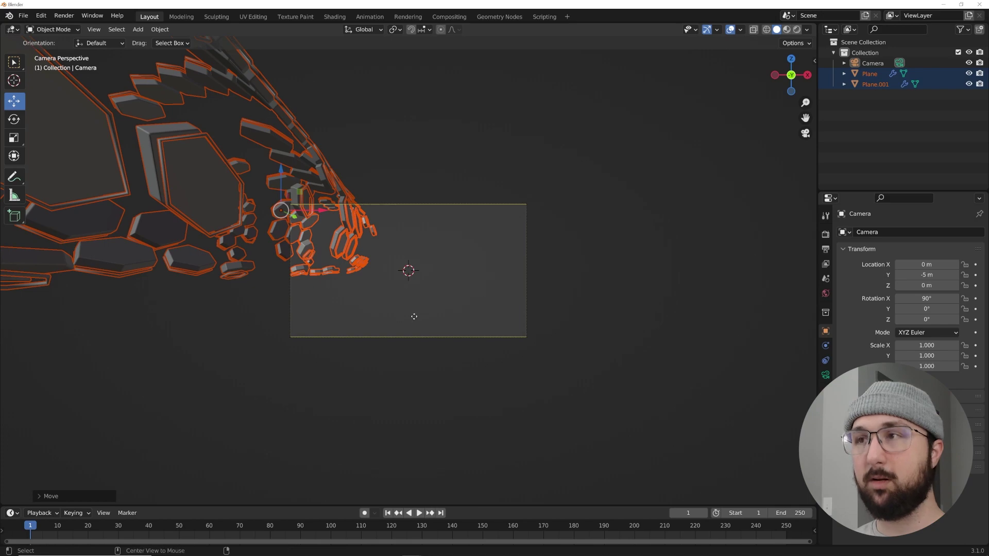
Make two linked duplicates of the tunnel pair, placing one at the upper-right and one at the lower-right of the camera frame.
key("shift+d")
left_click(663, 258)
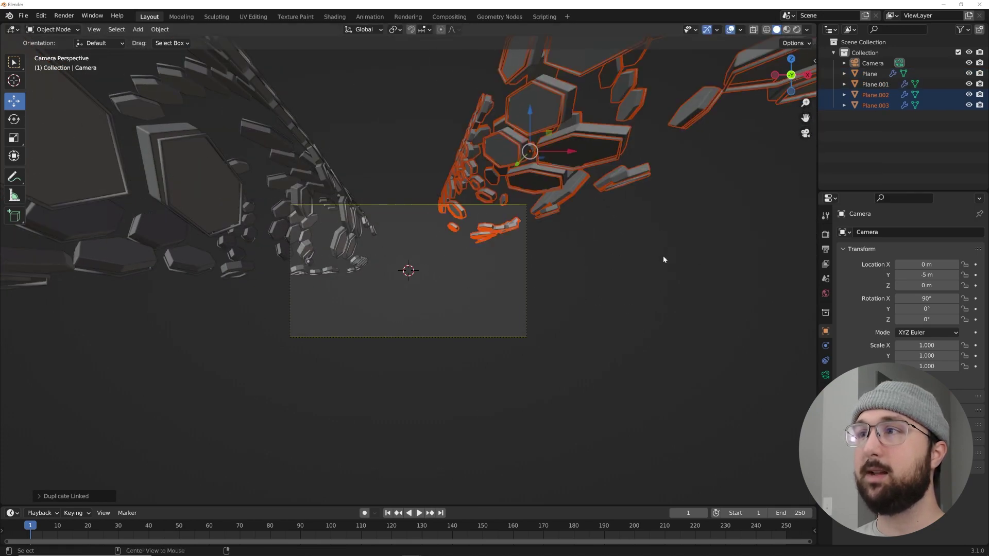
key("alt+d")
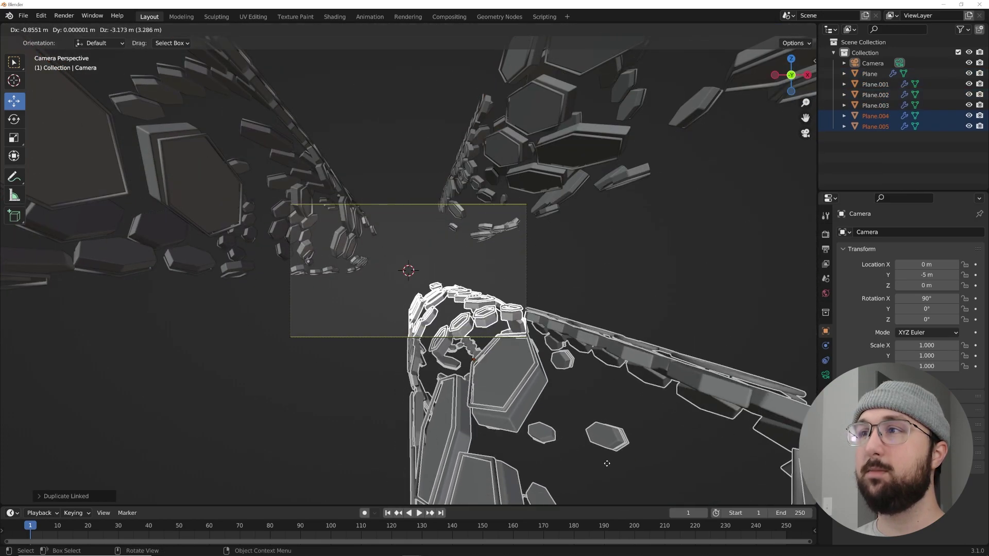
left_click(607, 464)
Reposition the upper-right and upper-left tunnel pairs so that all three tunnels frame the camera view's centre.
left_click_drag(667, 208, 537, 162)
left_click_drag(188, 323, 169, 179)
key("g")
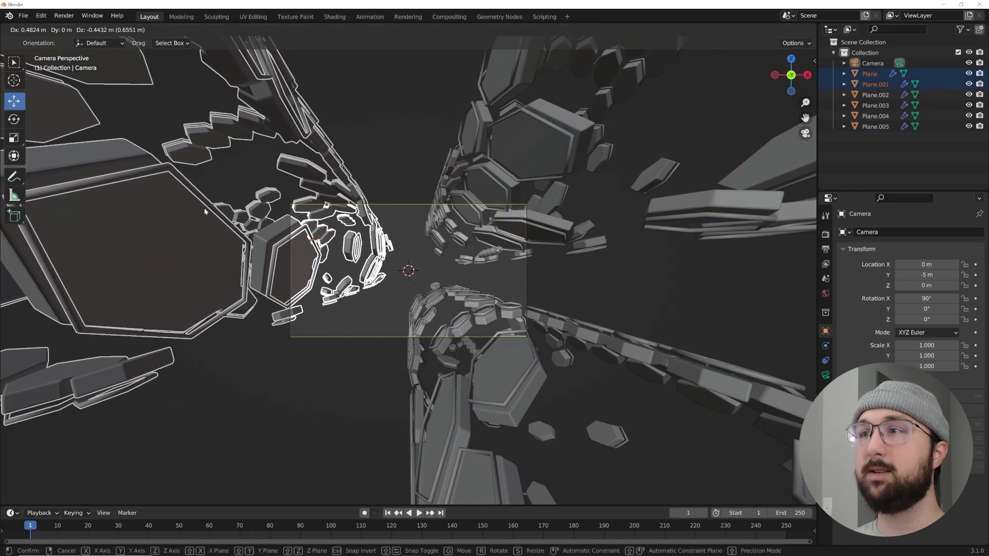
left_click(226, 229)
left_click(575, 270)
scroll(561, 309, "up", 5)
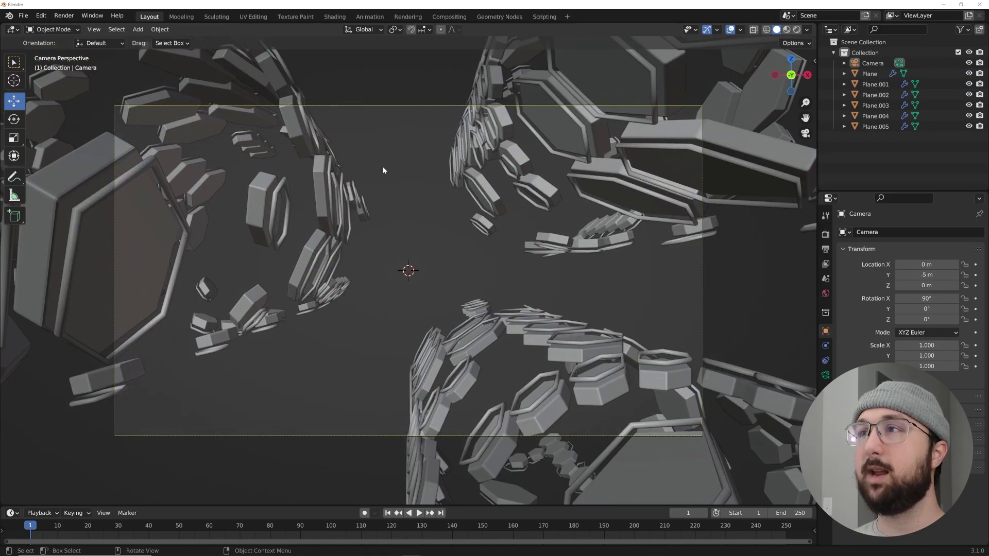
Select all six tunnel objects and move them into a new collection named "loop".
middle_click_drag(433, 228, 442, 279)
scroll(613, 290, "down", 3)
left_click_drag(728, 163, 490, 416)
key("m")
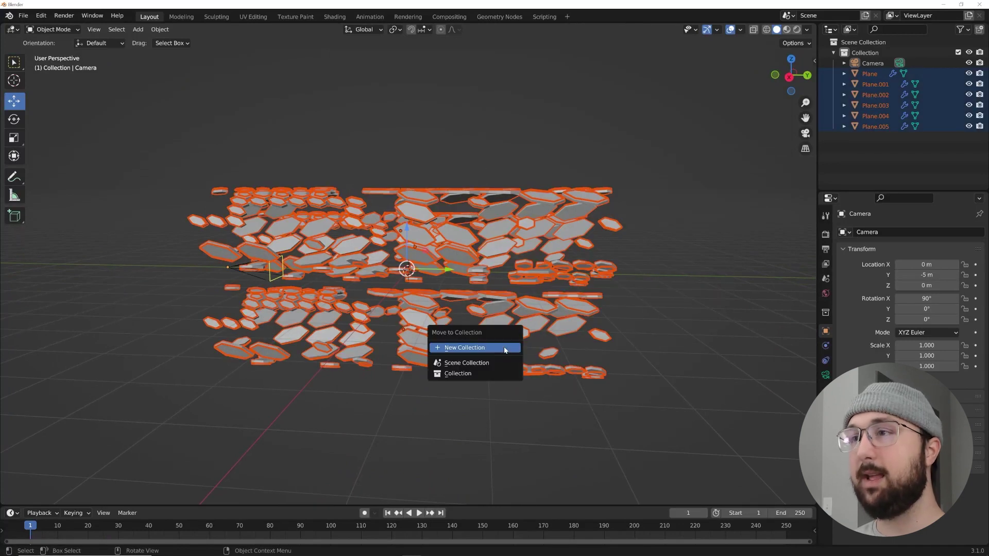
left_click(504, 350)
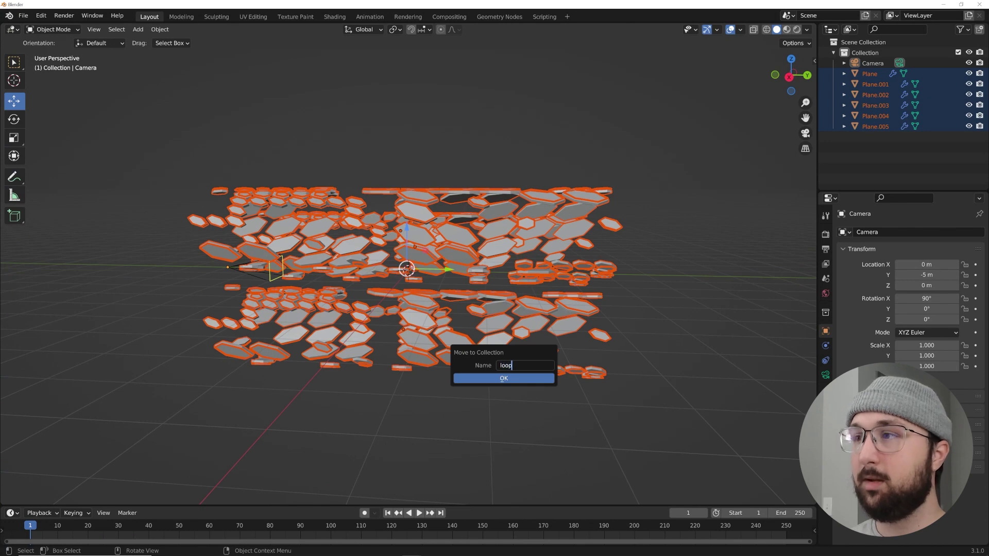
key("Return")
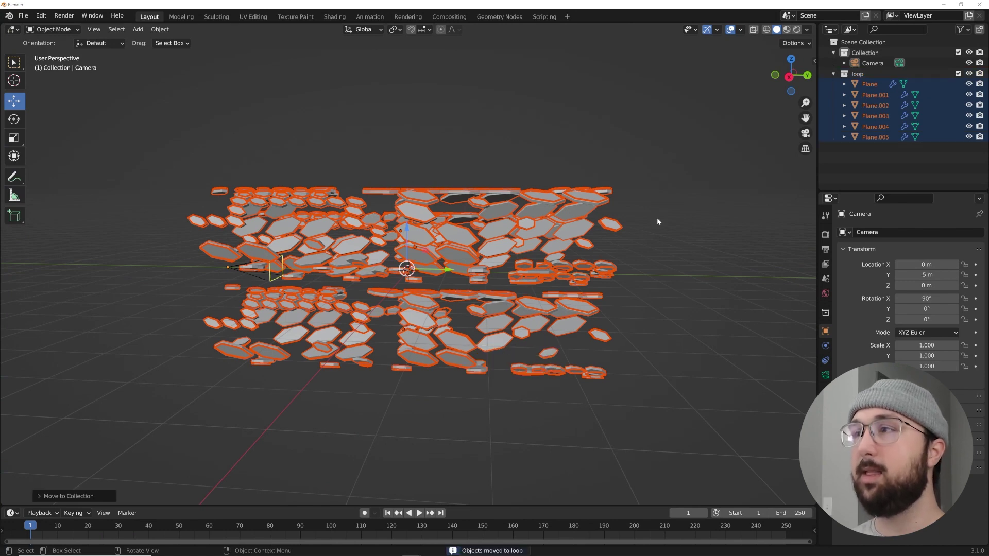
Deselect the tunnel objects and add a collection instance of the loop collection.
left_click(663, 241)
middle_click_drag(664, 245, 548, 240)
key("shift+a")
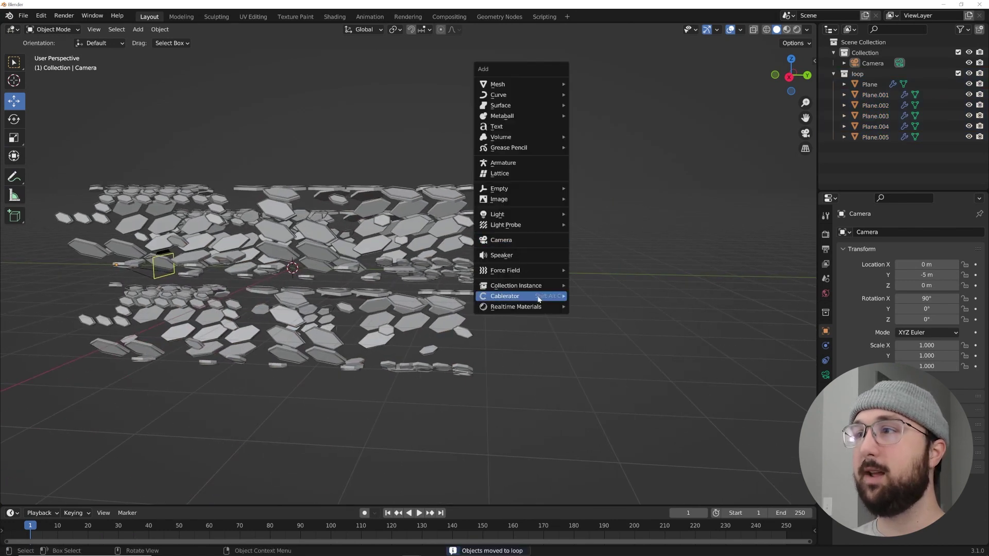
mouse_move(532, 283)
left_click(597, 296)
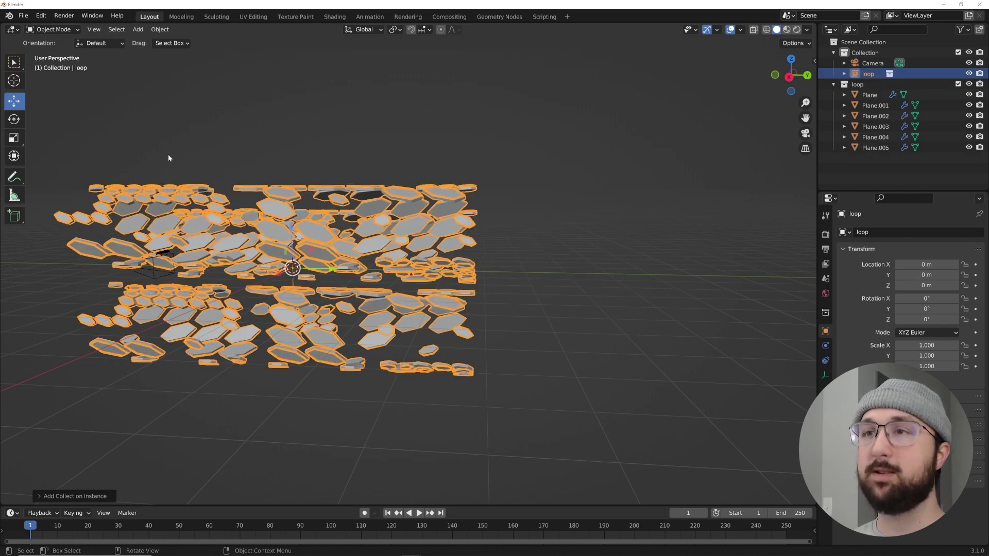
Move the loop instance along the Y axis to 10 m, so that it continues the original tunnels.
left_click_drag(339, 276, 690, 292)
scroll(643, 289, "up", 5)
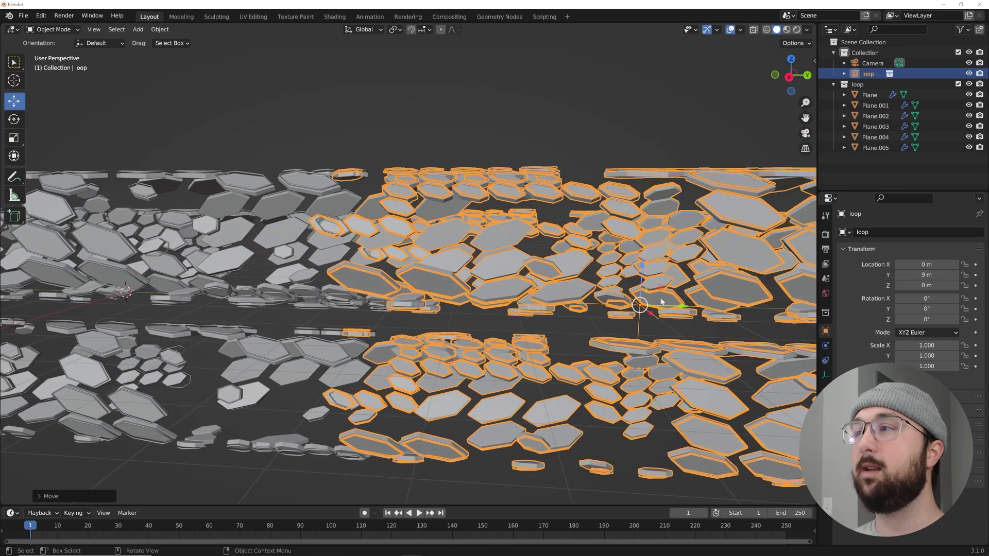
left_click_drag(686, 306, 742, 307, "ctrl")
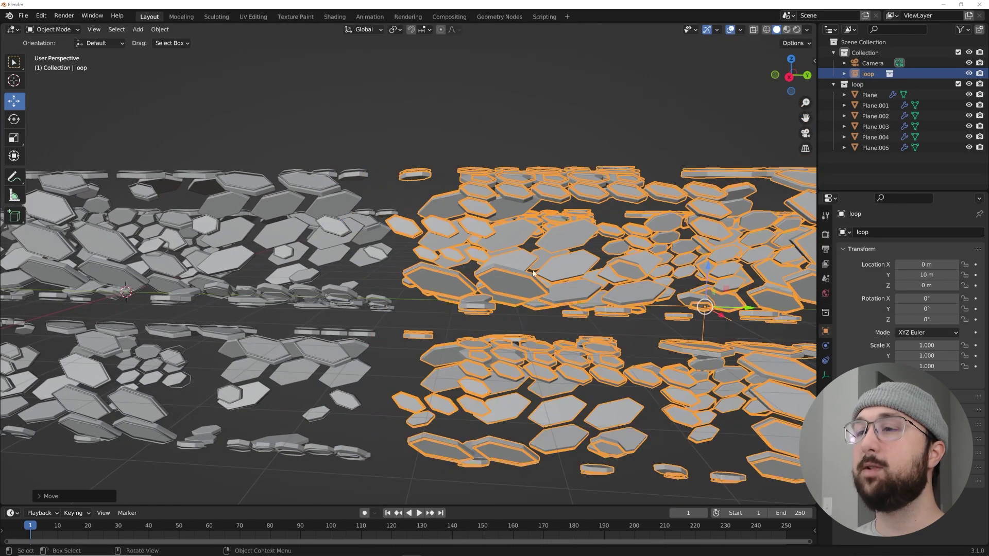
middle_click_drag(590, 290, 418, 432)
left_click(426, 451)
scroll(449, 377, "down", 5)
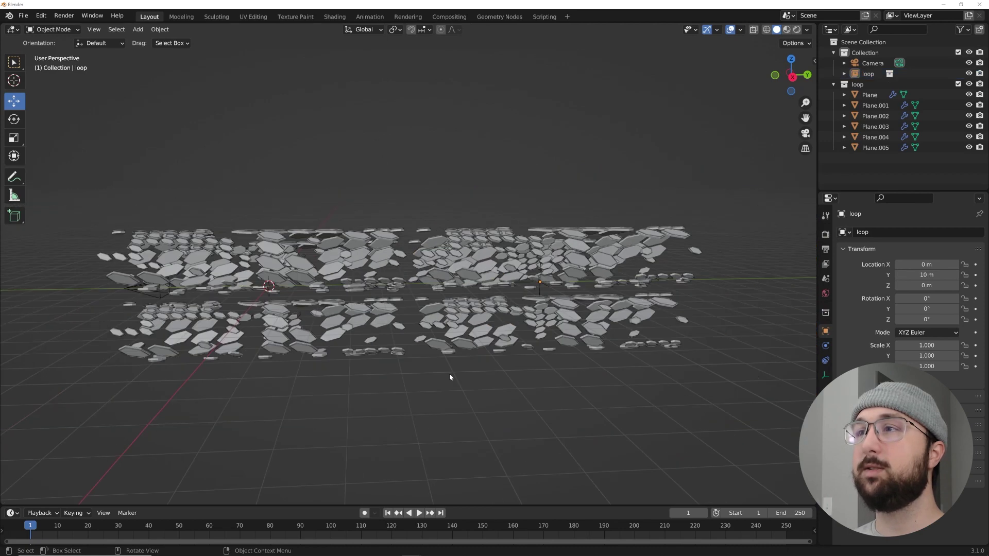
middle_click_drag(678, 319, 420, 307, "shift")
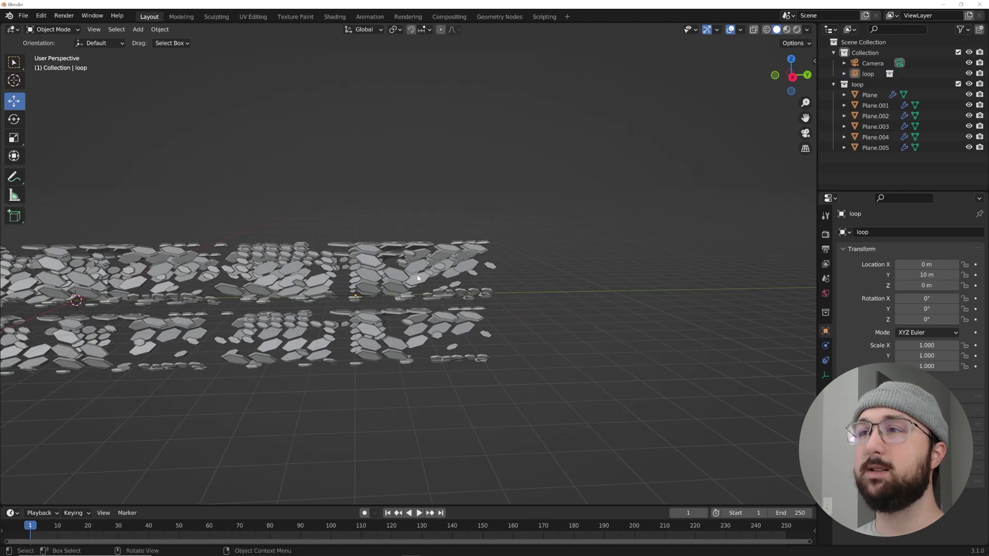
Make a linked duplicate of the loop instance and move it along the Y axis to 20 m.
left_click(437, 310)
middle_click_drag(516, 293, 421, 310, "shift")
scroll(439, 310, "up", 1)
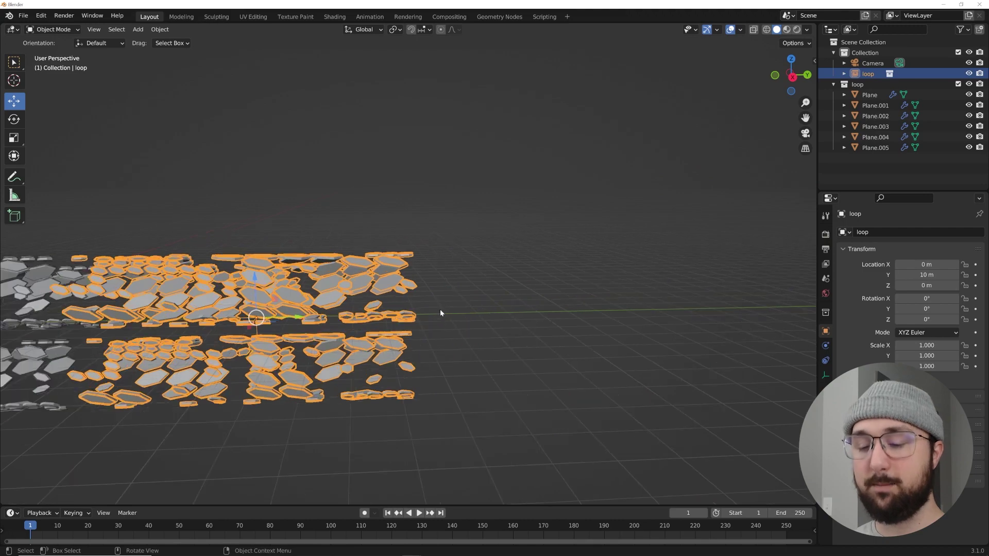
key("alt+d")
right_click(283, 312)
left_click_drag(295, 319, 610, 331, "ctrl")
middle_click_drag(612, 331, 423, 339, "shift")
Make a linked duplicate of the 20 m loop instance and move it along the Y axis to 30 m.
key("alt+d")
right_click(477, 303)
middle_click_drag(510, 315, 456, 318, "shift")
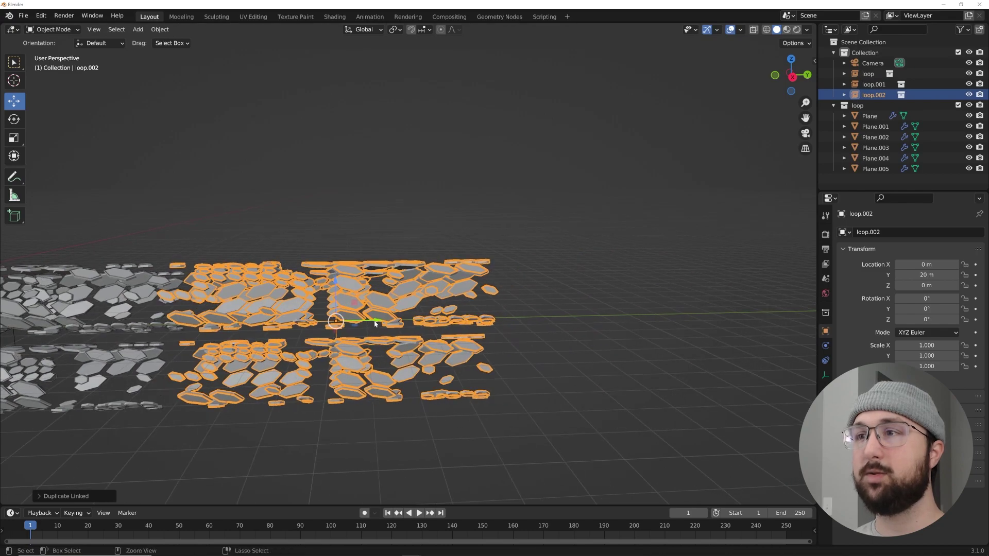
key("g")
key("y")
left_click(641, 334)
middle_click_drag(641, 335, 435, 340)
Make a linked duplicate of the 30 m loop instance and move it along the Y axis to 40 m.
key("alt+d")
right_click(440, 298)
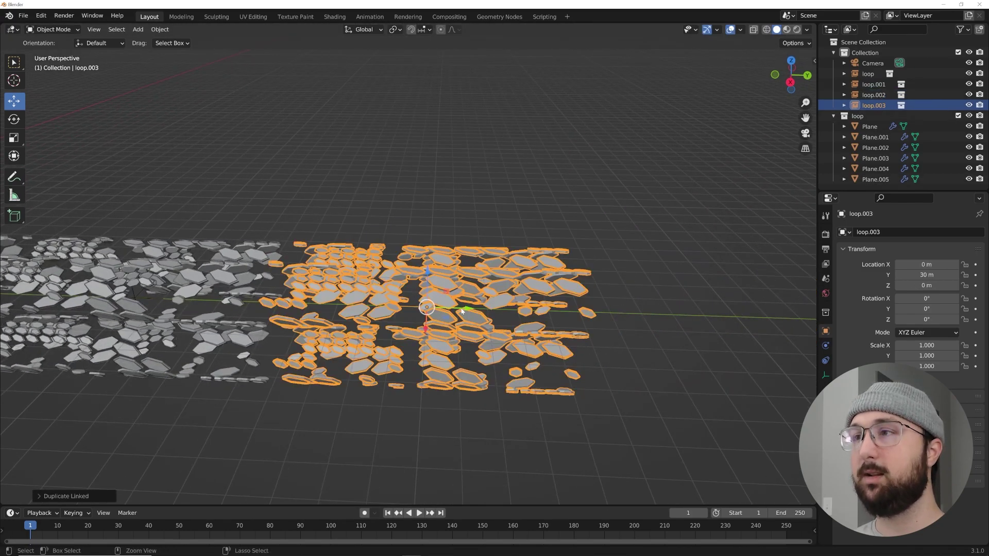
key("g")
key("y")
left_click(758, 322)
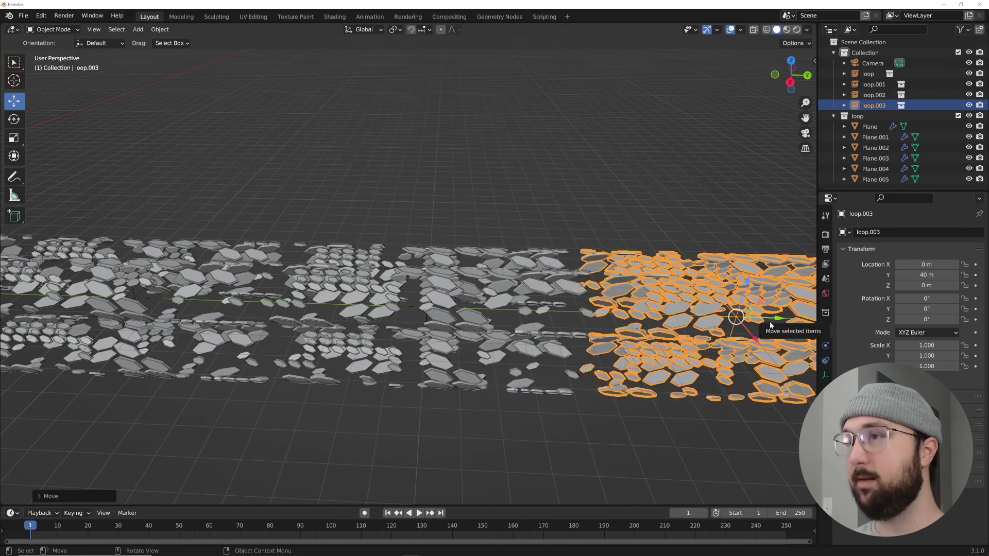
Look through the camera, select it and preview its travel along its local Z axis through the tunnels.
key("KP_0")
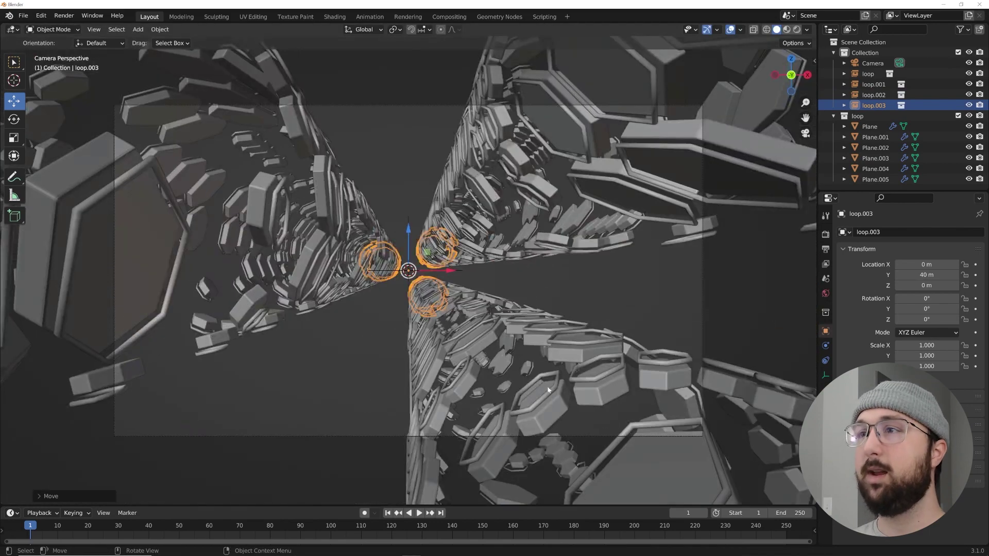
left_click(872, 63)
key("g")
key("z")
key("z")
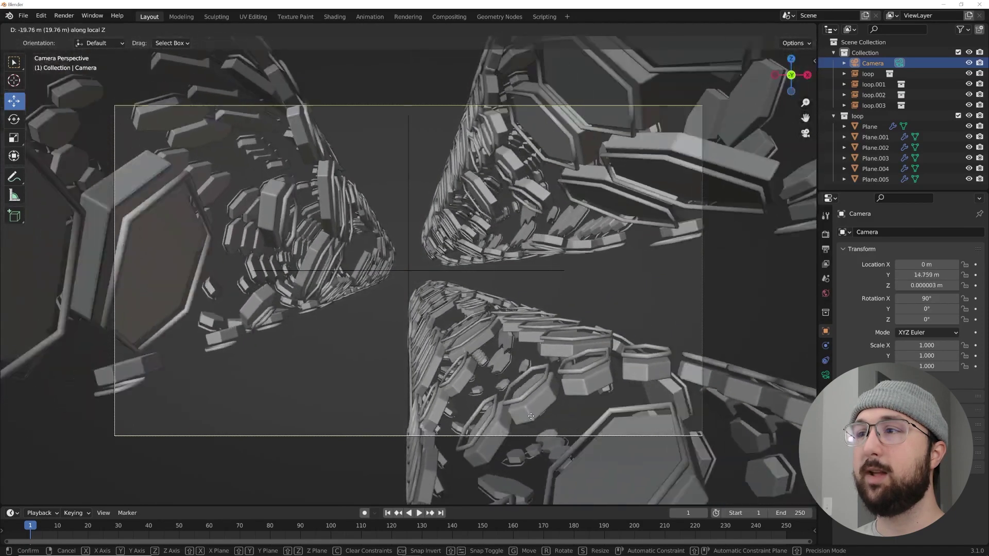
right_click(531, 416)
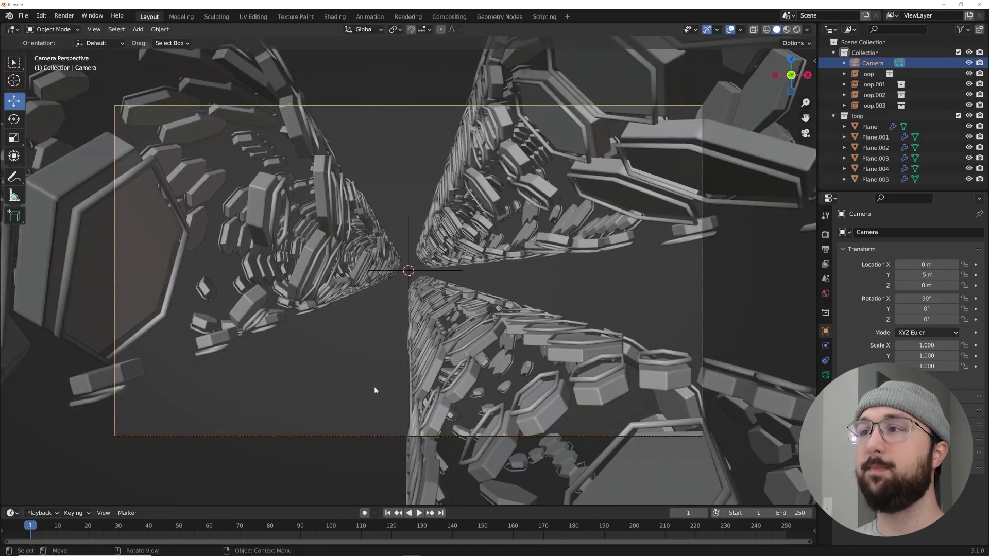
Widen the camera's lens by setting its focal length to 13.2 mm.
scroll(375, 391, "up", 1)
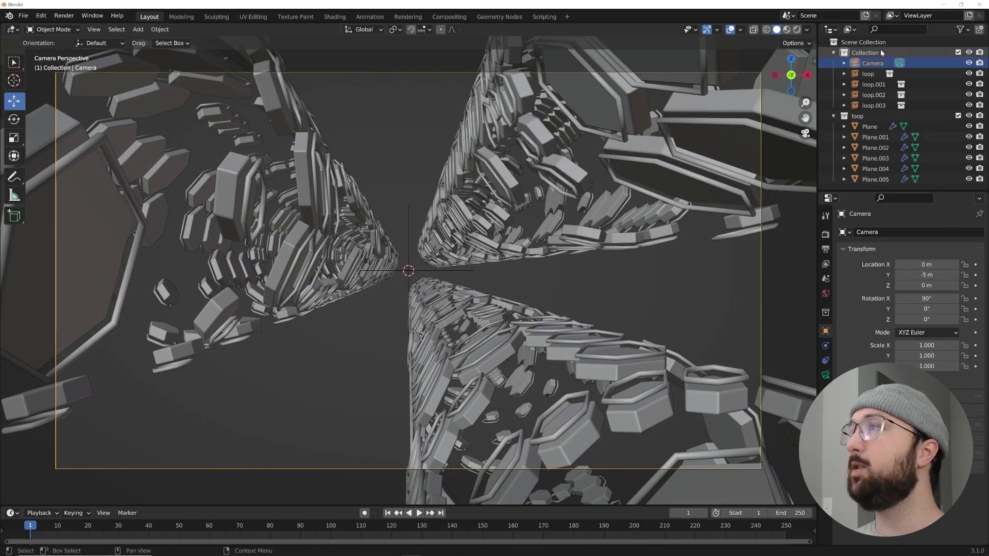
left_click(825, 375)
left_click_drag(930, 281, 916, 281)
left_click_drag(932, 281, 883, 281)
Preview the camera's travel along its local Z axis with the wider lens and examine the framing.
key("g")
key("z")
key("z")
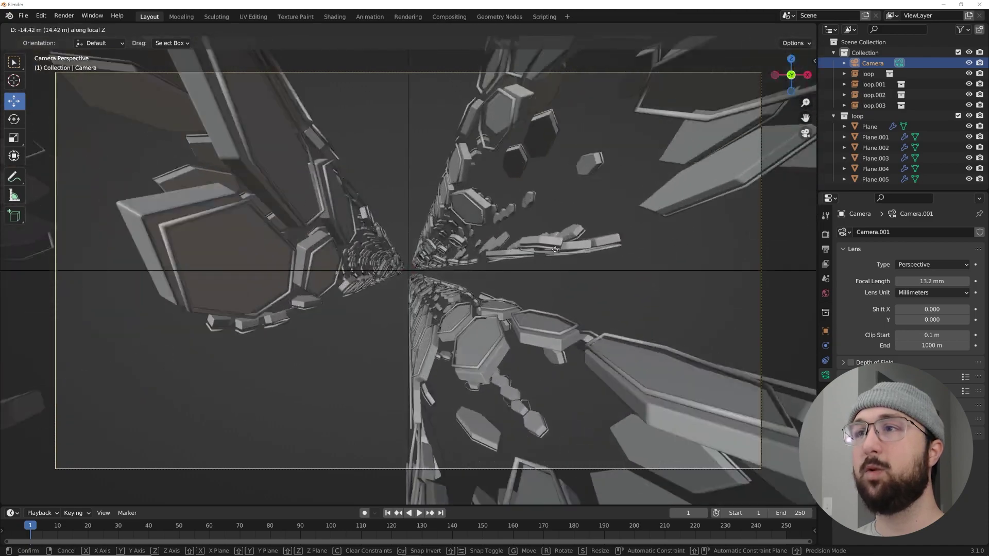
left_click(548, 270)
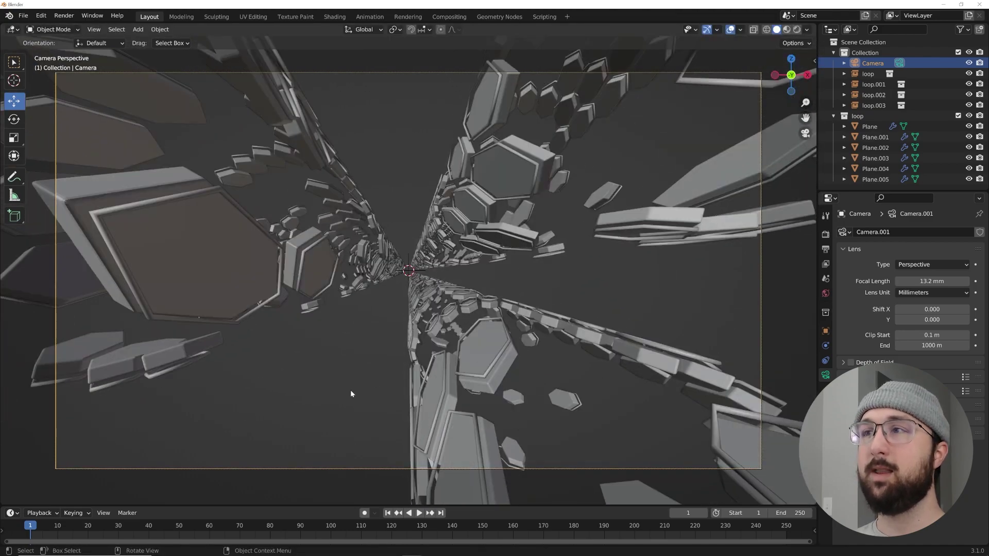
scroll(343, 327, "down", 3)
scroll(351, 332, "up", 2)
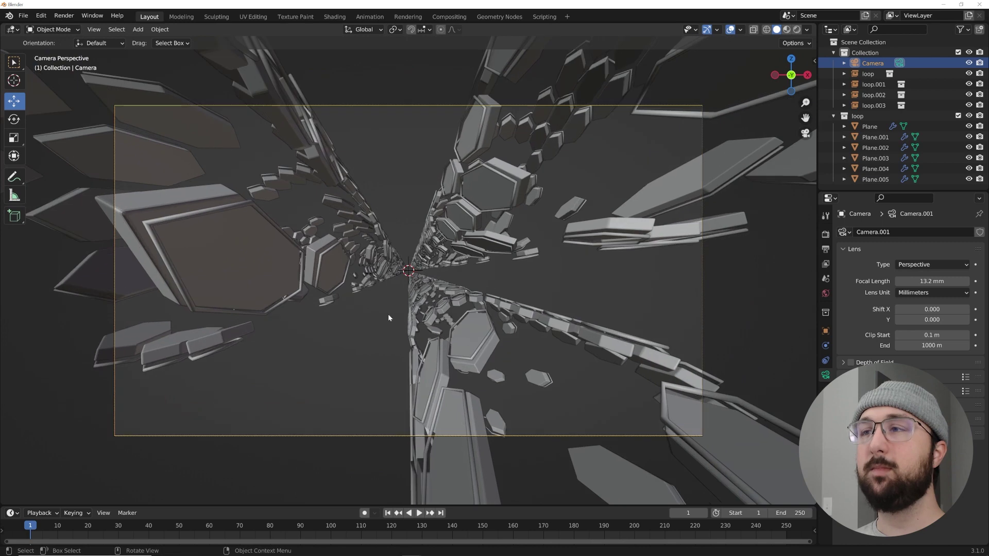
key("KP_0")
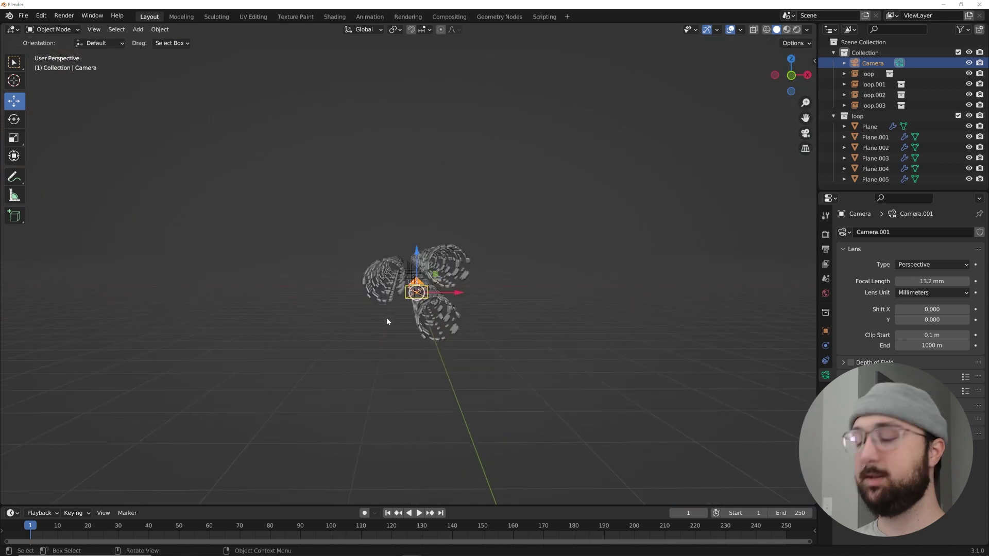
key("KP_0")
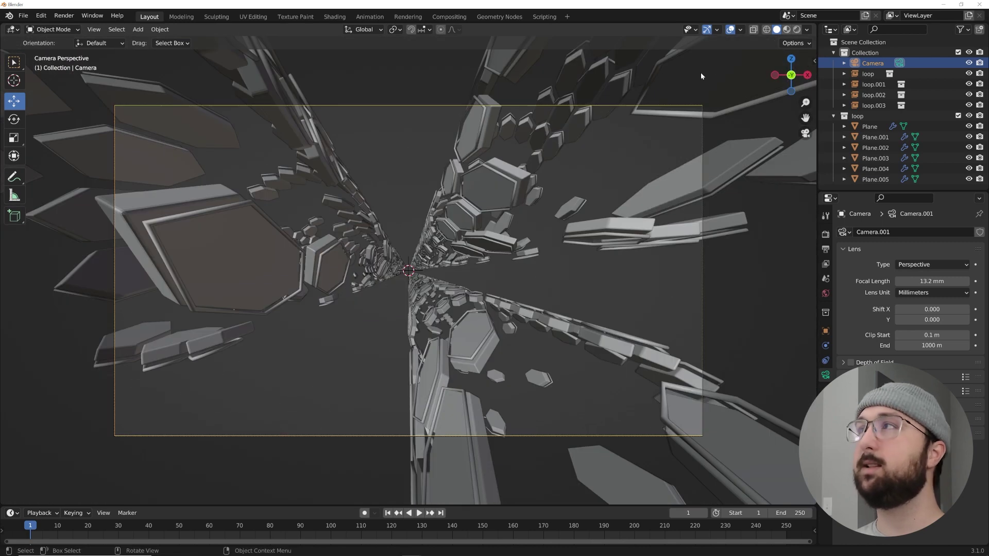
Display the scene in rendered shading and set the world background colour to black.
left_click(796, 30)
left_click(824, 292)
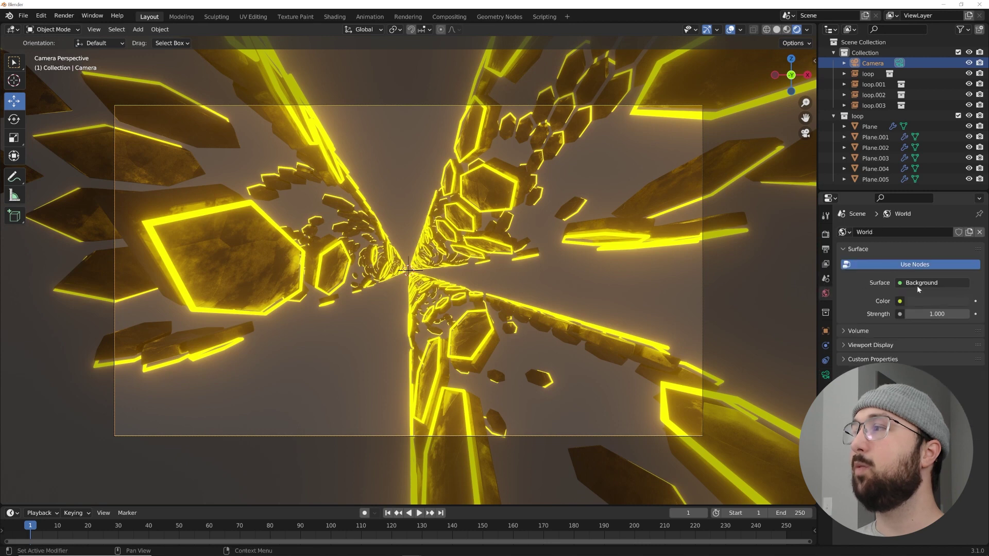
left_click(935, 301)
left_click_drag(963, 214, 962, 226)
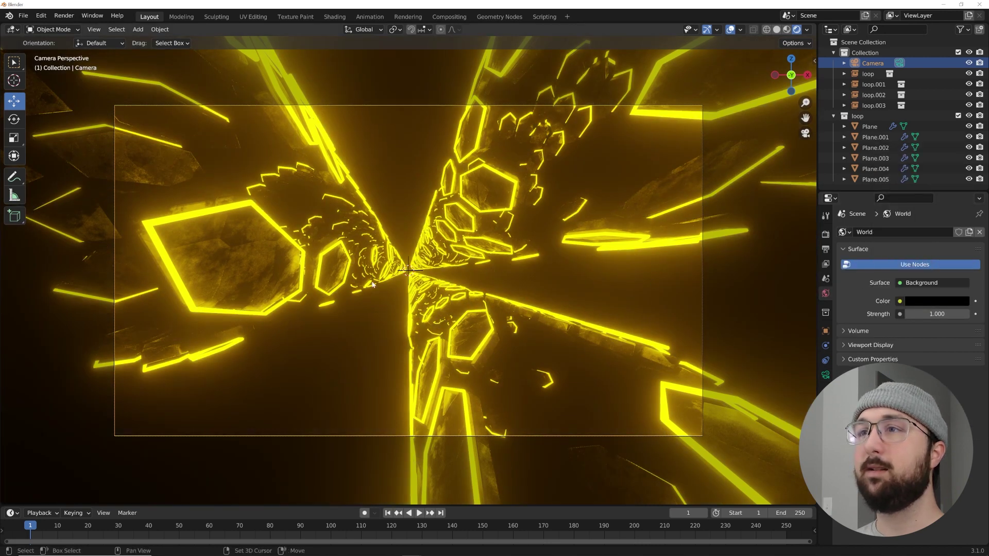
Assign a Principled Volume shader to the world's volume and set its density to 0.1.
key("shift+a")
mouse_move(372, 284)
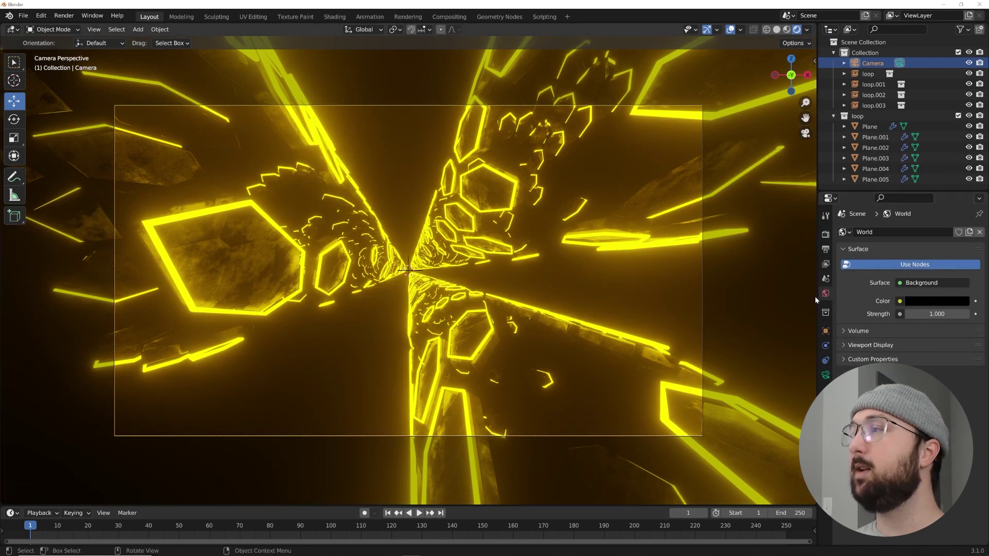
left_click(857, 331)
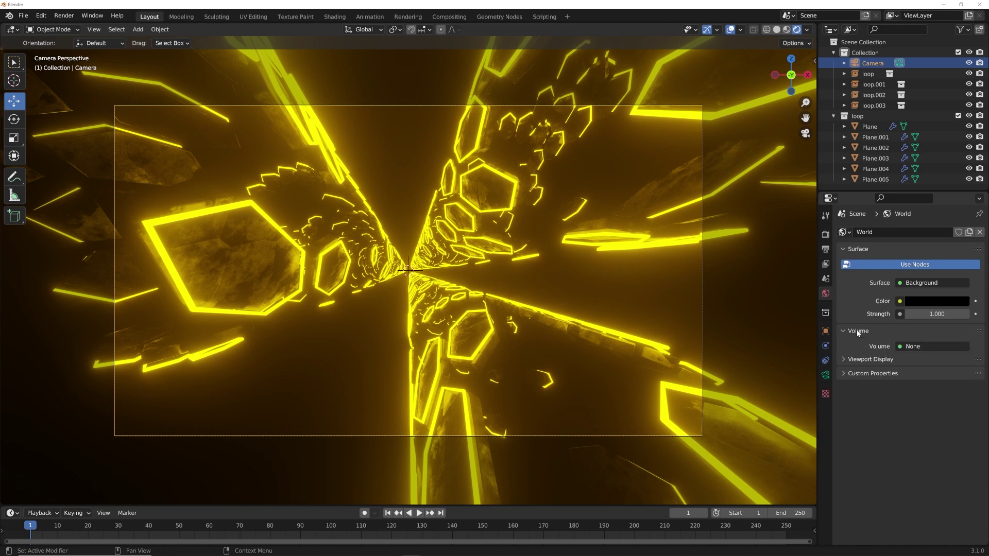
left_click(899, 347)
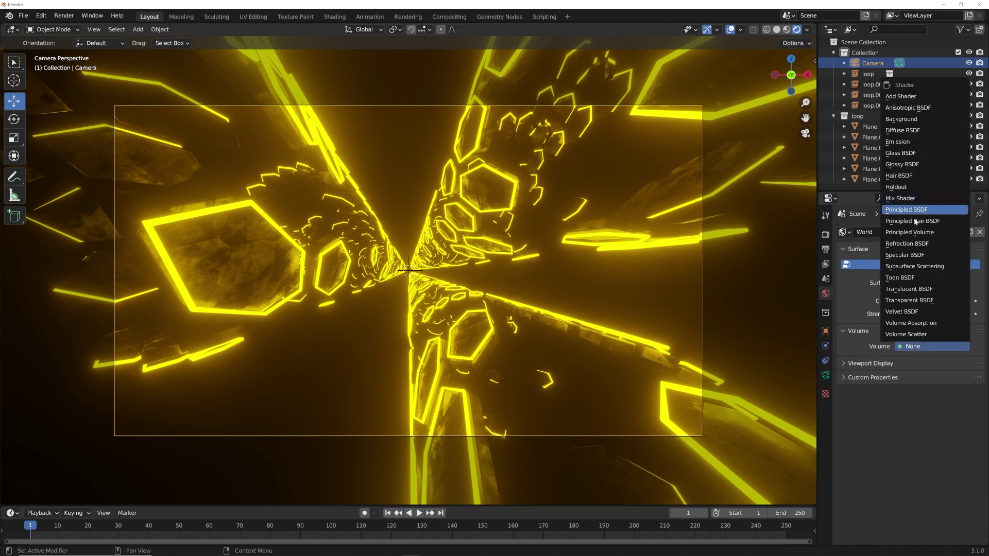
left_click(916, 235)
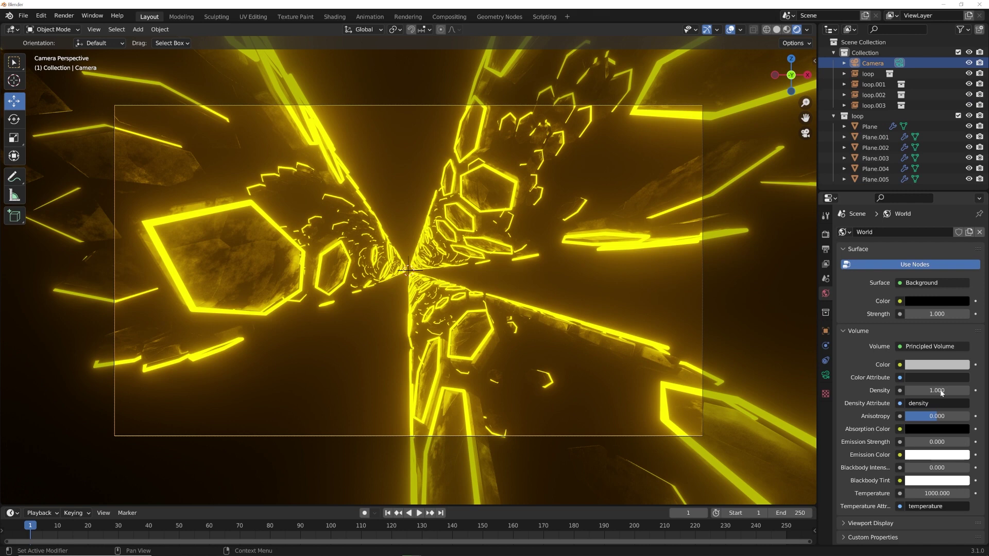
left_click(942, 392)
type("0.1")
key("Return")
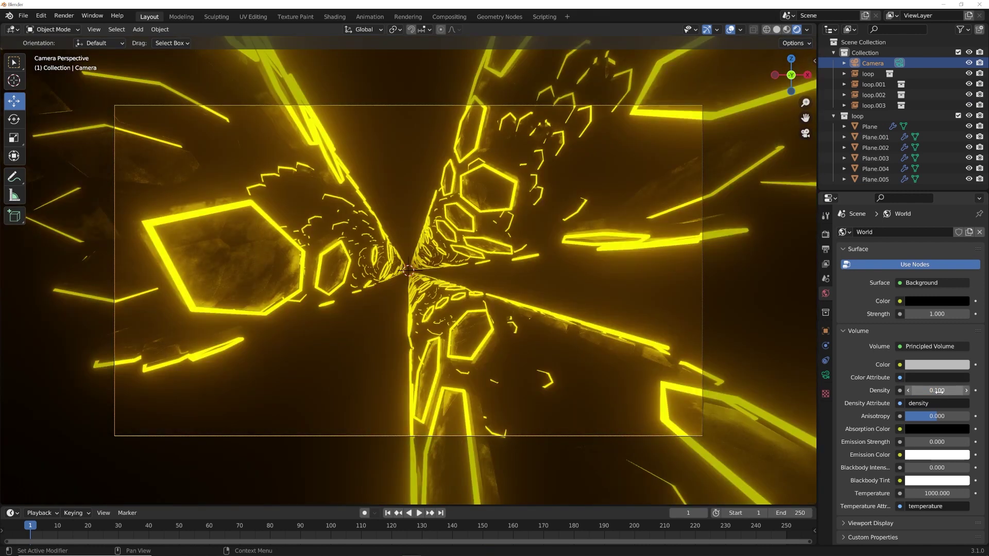
Add a point light at the scene centre.
key("shift+a")
mouse_move(439, 237)
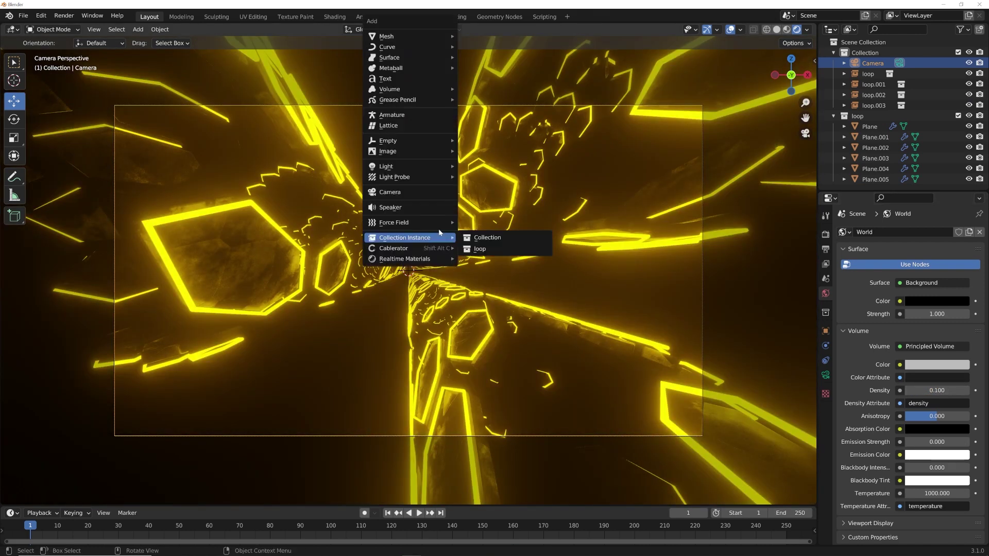
mouse_move(437, 165)
left_click(472, 166)
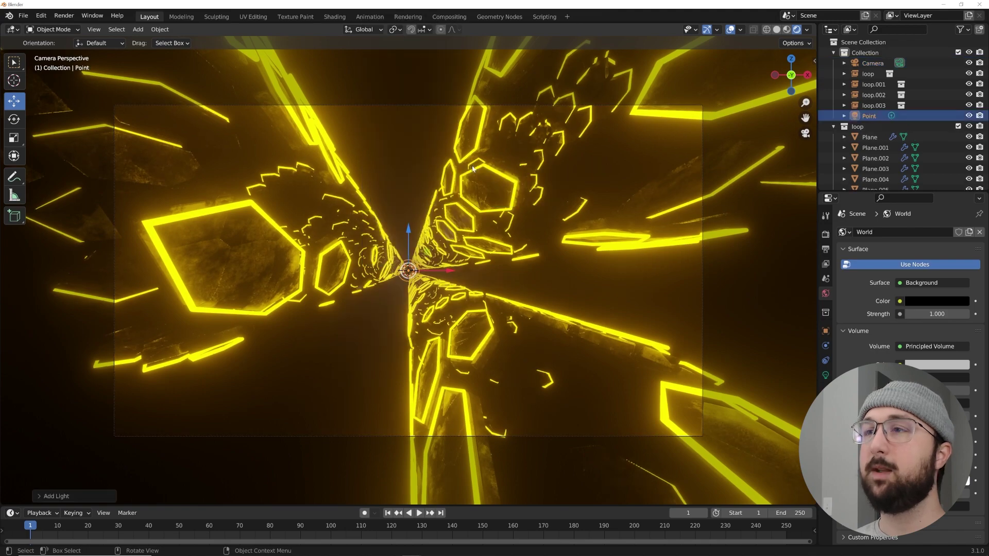
Move the point light inside the upper-left tunnel and return to the camera view.
key("g")
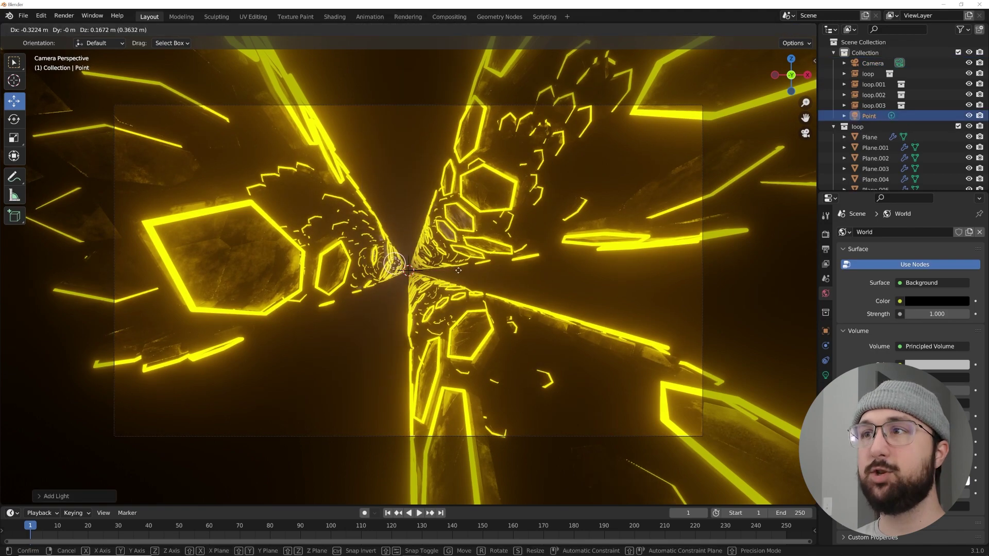
left_click(434, 257)
mouse_move(430, 257)
middle_mouse_down()
mouse_move(520, 257)
mouse_move(418, 255)
middle_mouse_up()
key("g")
left_click(448, 292)
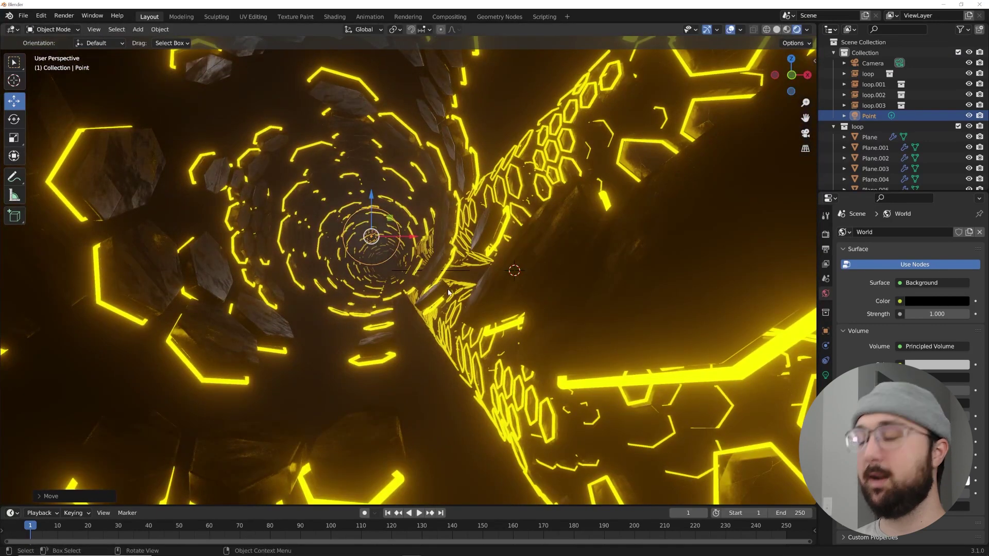
key("KP_0")
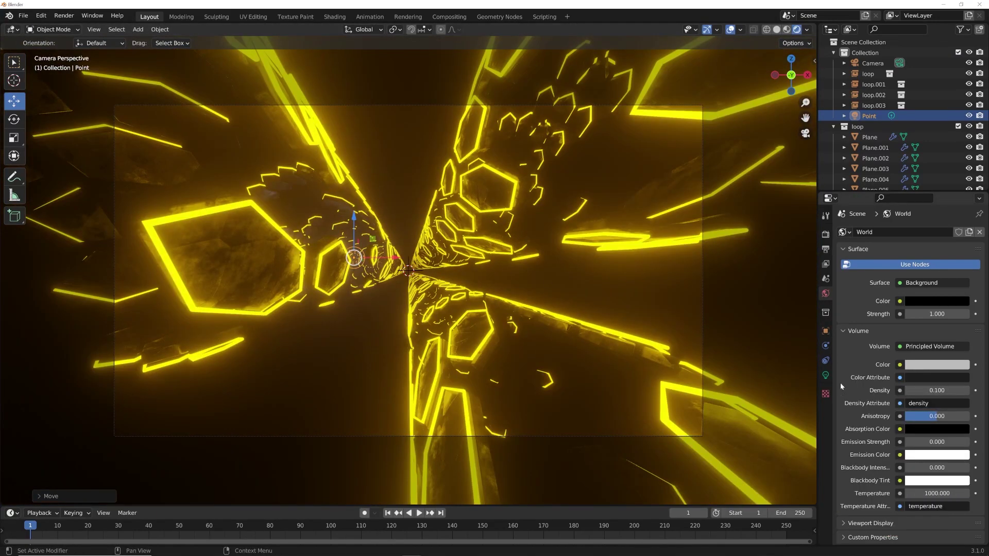
Set the point light's colour to bright light blue and its power to about 762.4 W.
left_click(825, 375)
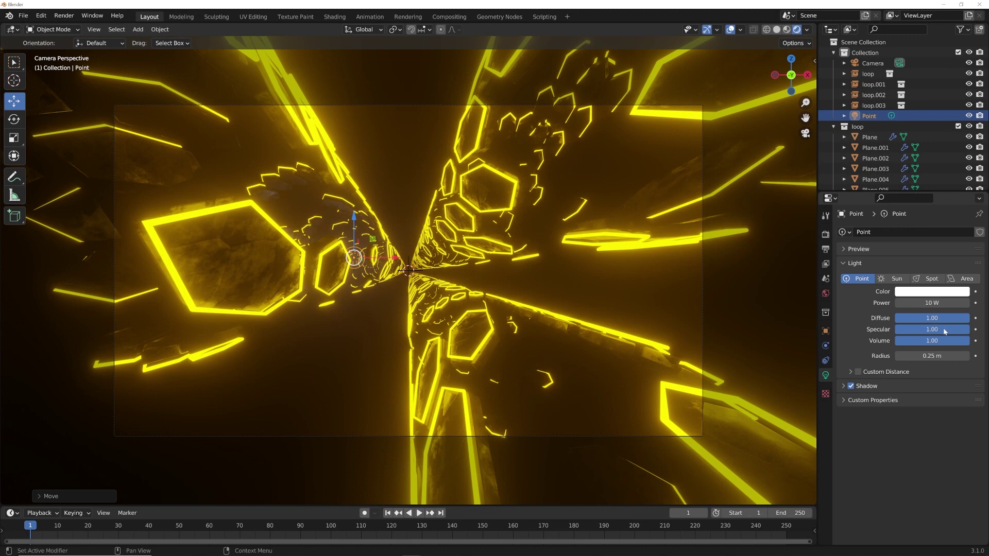
left_click_drag(927, 304, 963, 304)
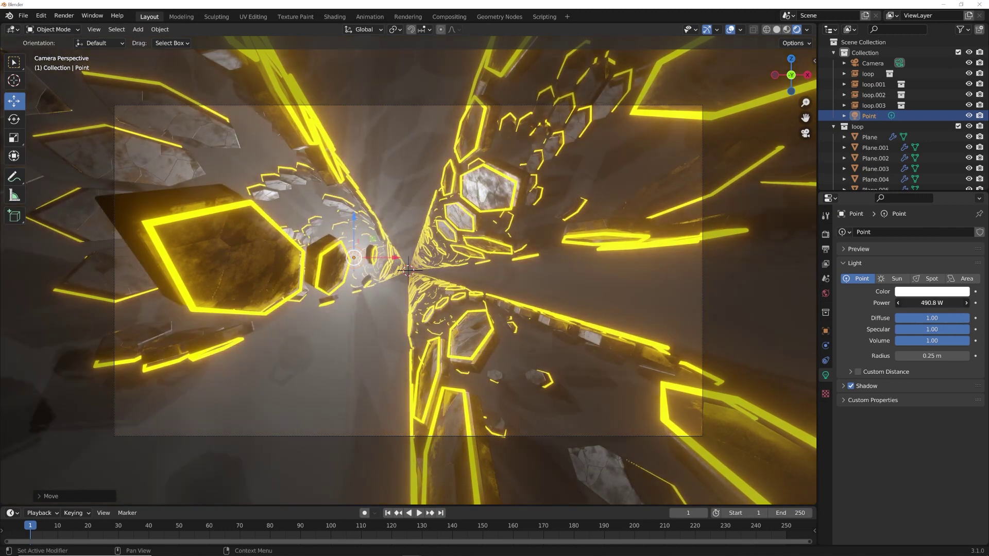
left_click(920, 292)
left_click(929, 156)
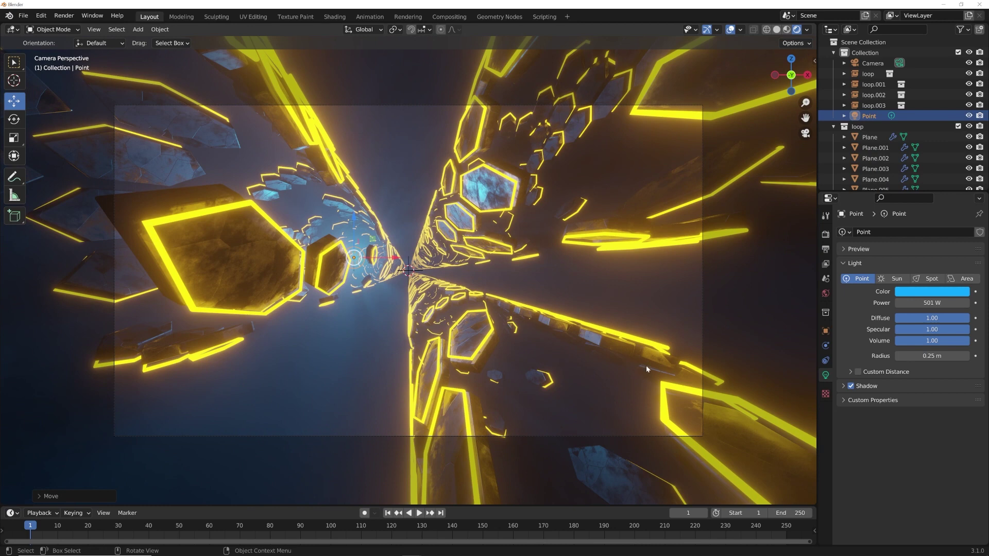
left_click_drag(927, 303, 947, 302)
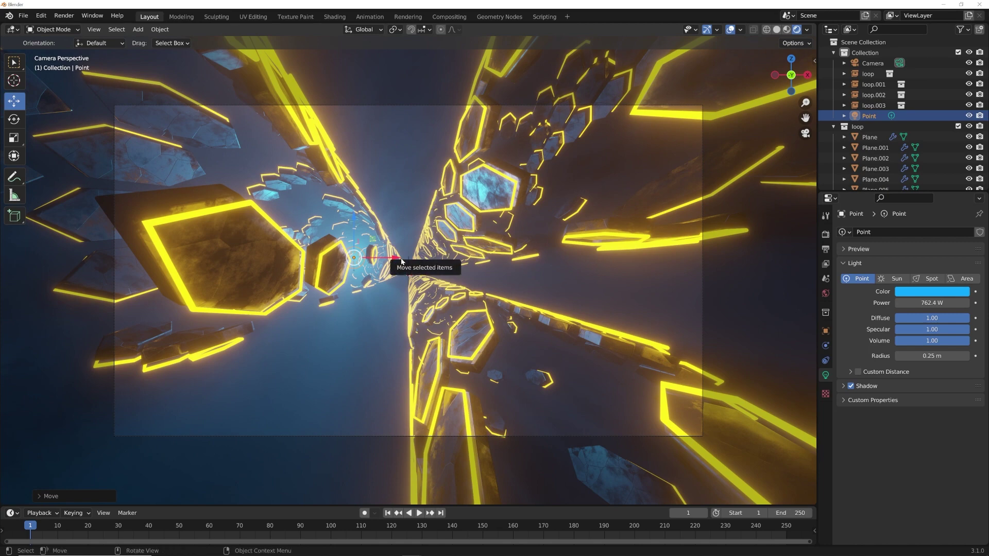
Duplicate the blue point light and place the copy inside the lower tunnel, finishing in the camera view.
key("shift+d")
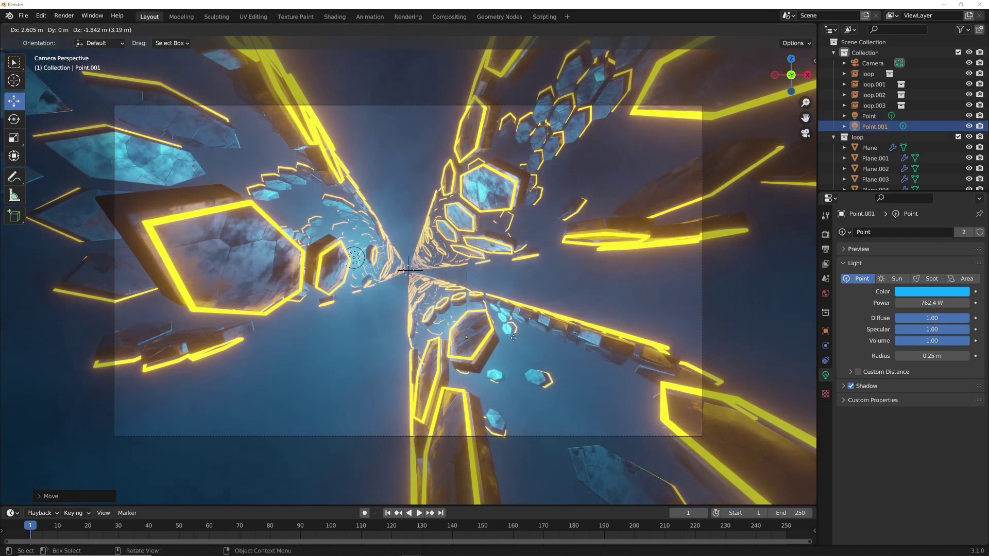
left_click(517, 335)
middle_click_drag(517, 335, 517, 338)
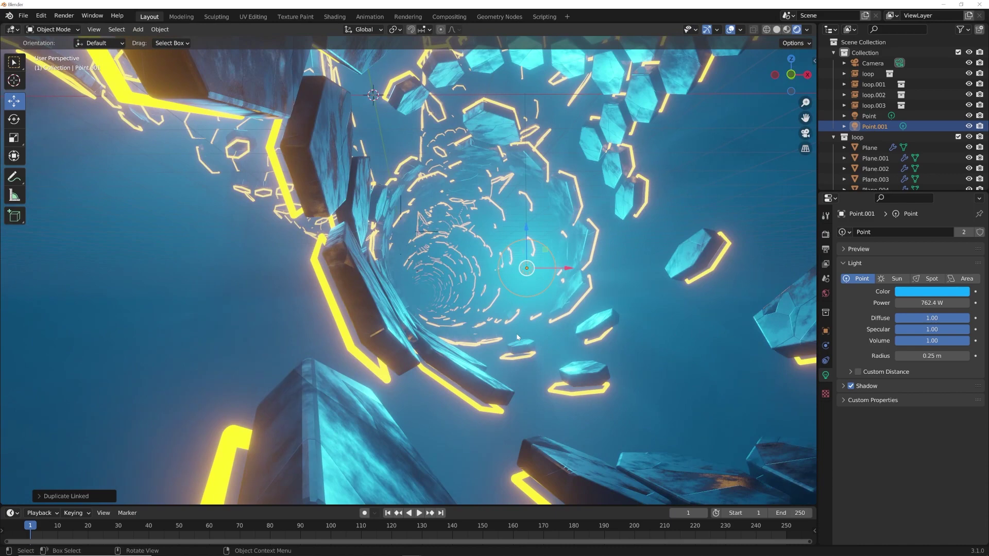
key("g")
left_click(468, 326)
key("KP_0")
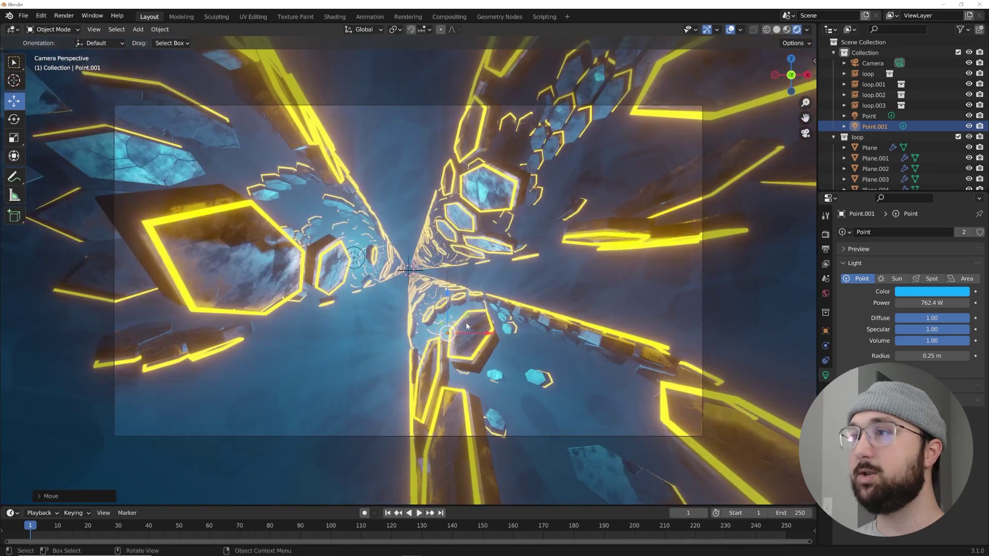
Try a different colour on the duplicated point light and undo the change.
left_click(931, 291)
left_click_drag(910, 174, 952, 182)
key("ctrl+z")
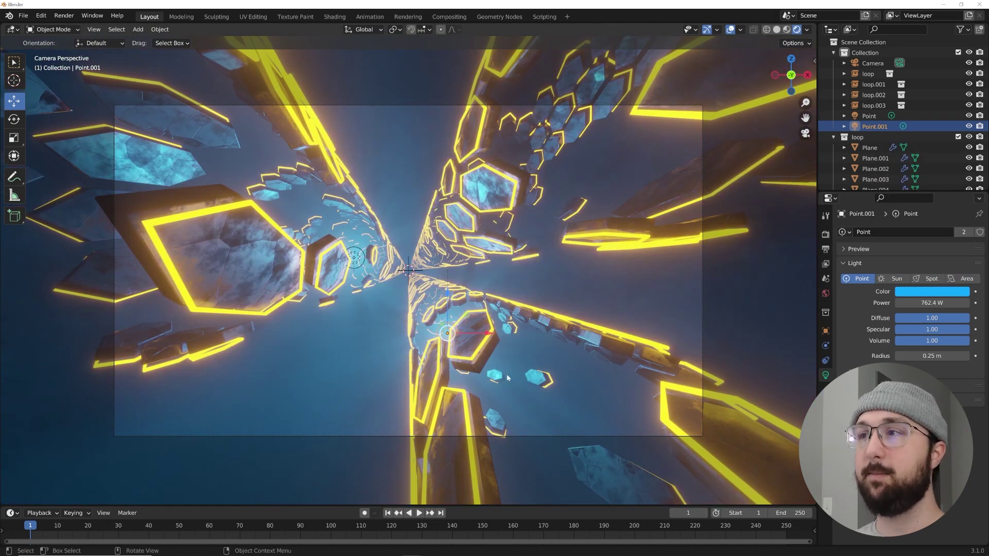
Set the render's colour management look to Very High Contrast.
left_click(825, 235)
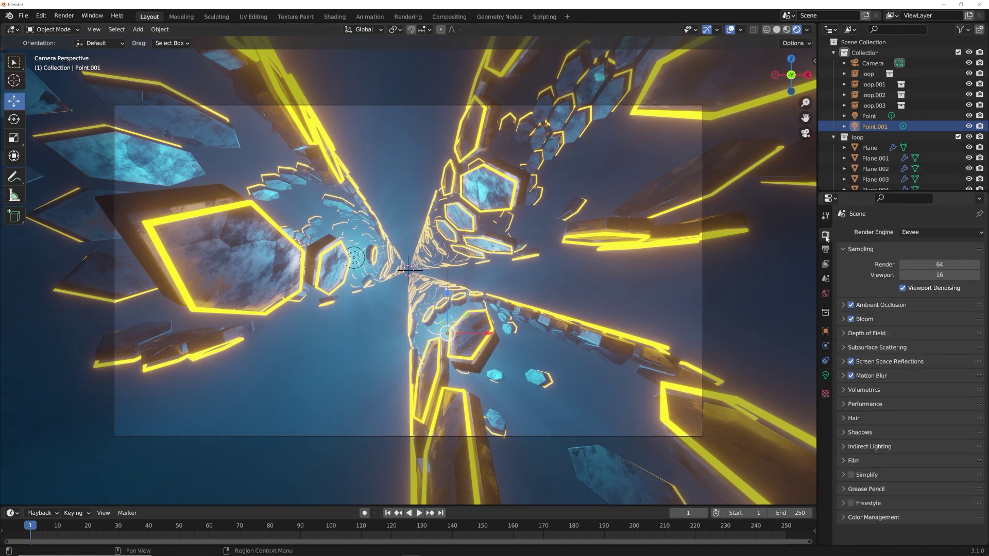
left_click(883, 518)
scroll(881, 518, "down", 4)
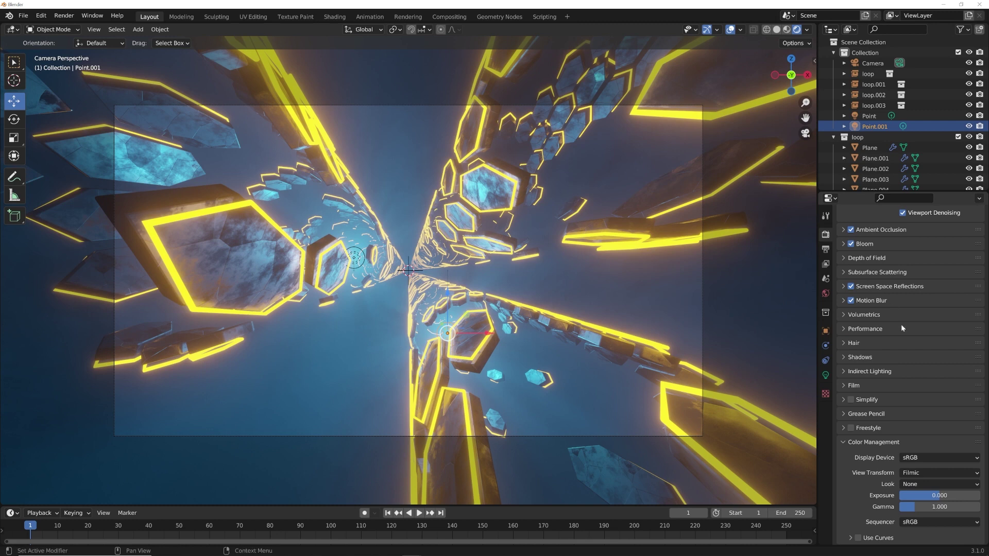
left_click(929, 483)
left_click(929, 483)
left_click(929, 483)
left_click(924, 460)
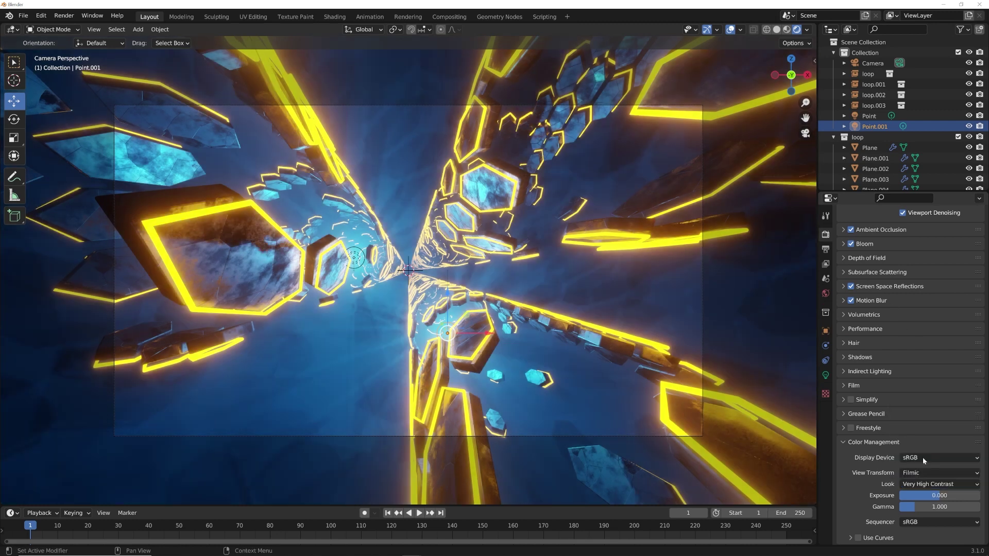
Enlarge the camera frame to fill the viewport and select the camera.
key("Home")
left_click(872, 63)
key("space")
key("Escape")
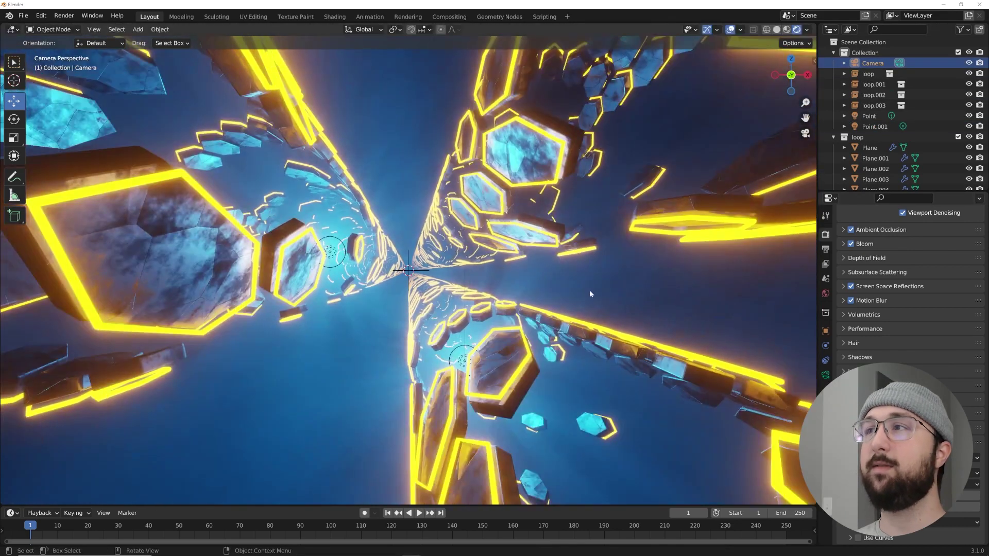
Parent both point lights to the camera using the Object option.
left_click(464, 360)
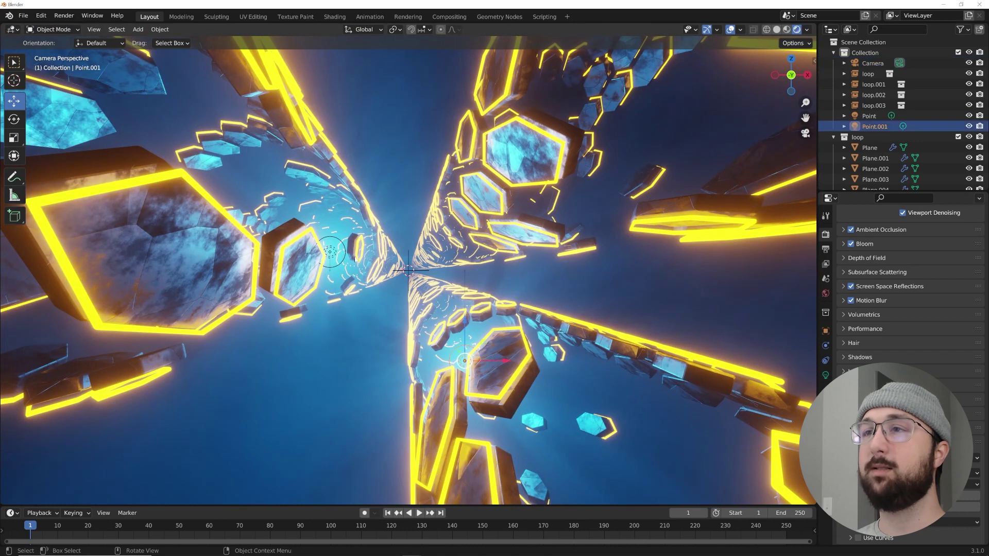
left_click(330, 252, "shift")
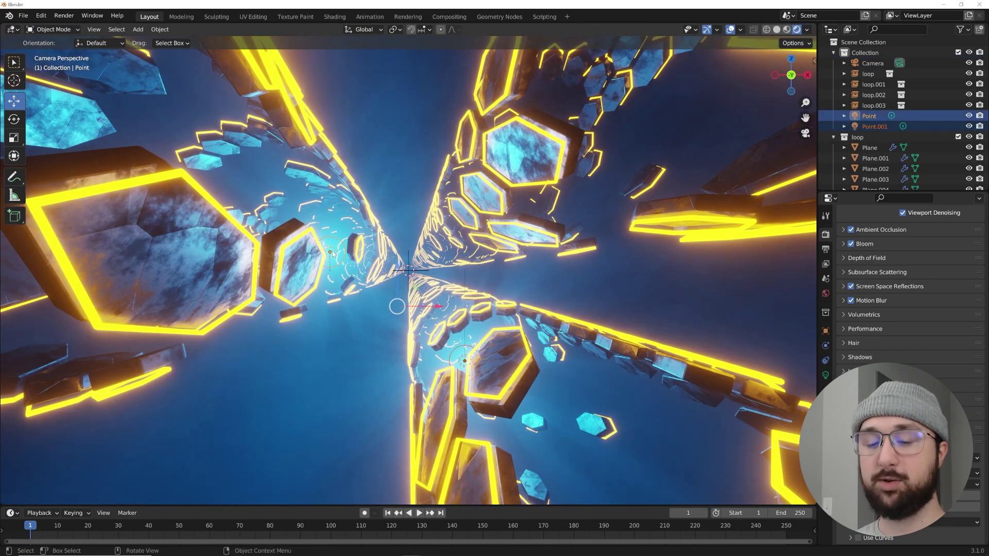
left_click(872, 63, "ctrl")
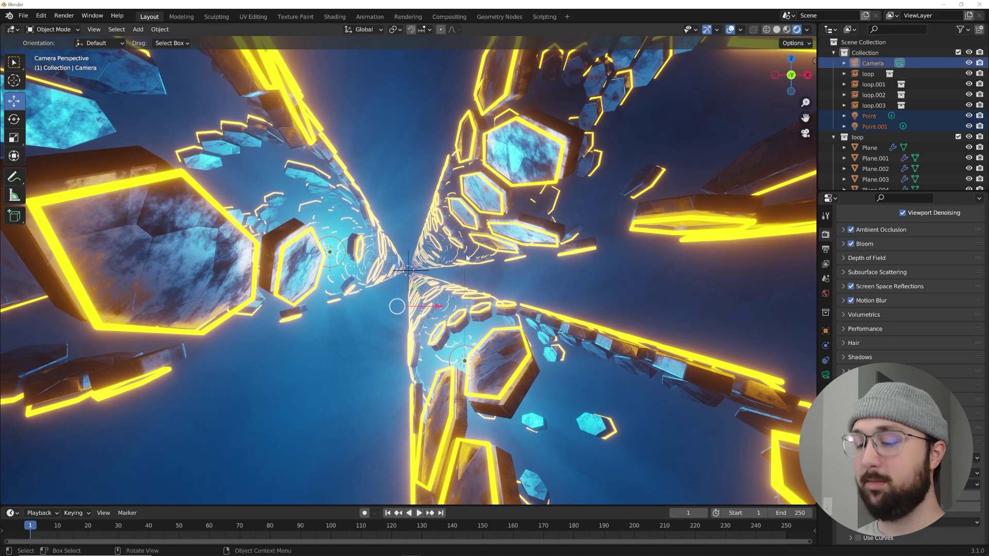
key("ctrl+p")
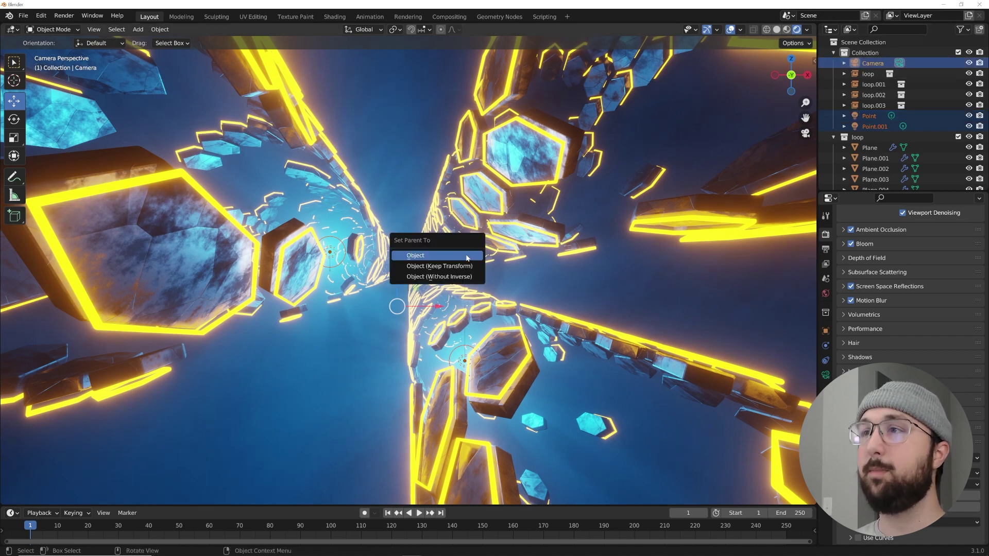
left_click(467, 256)
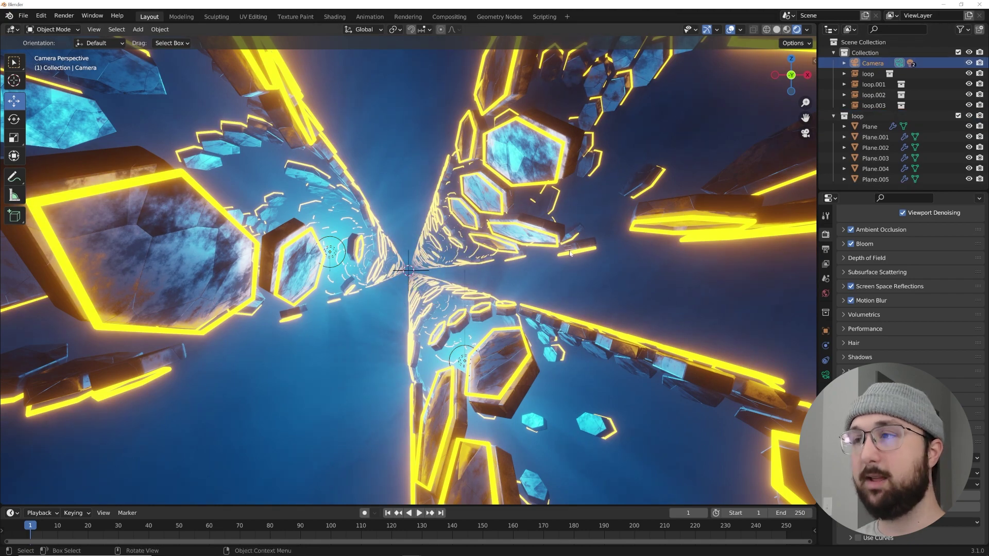
Try moving the camera freely and along its local Z axis to test the light parenting.
key("g")
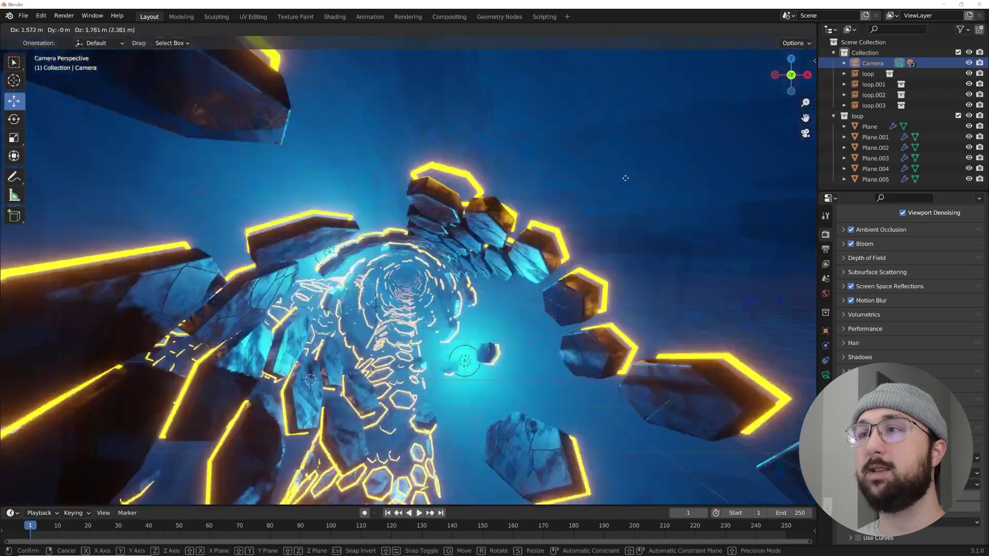
left_click(602, 212)
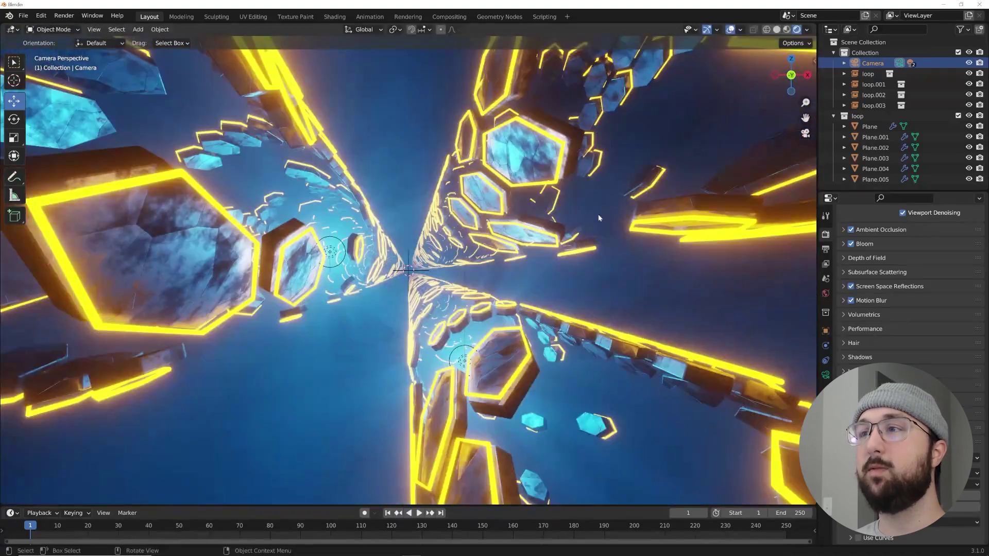
key("g")
key("z")
key("z")
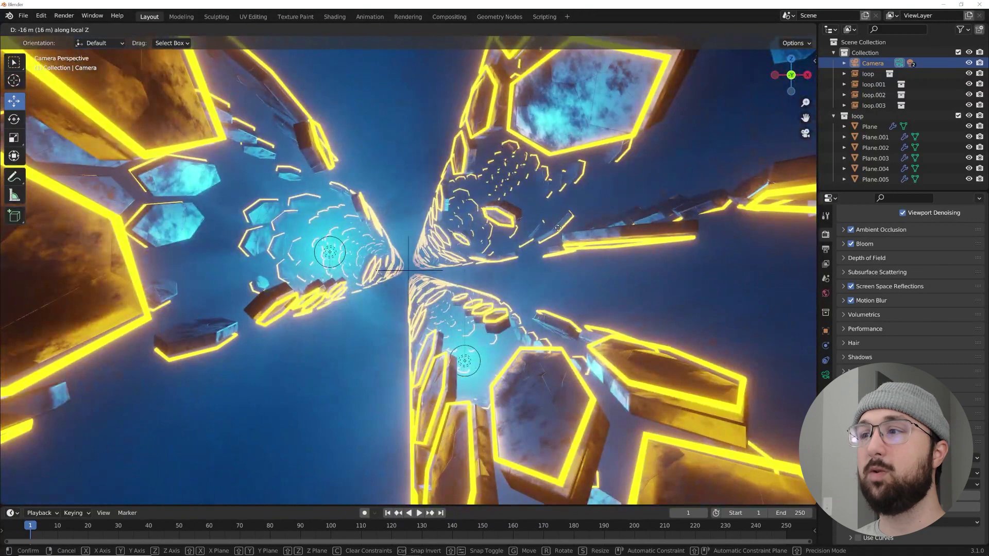
left_click(572, 256)
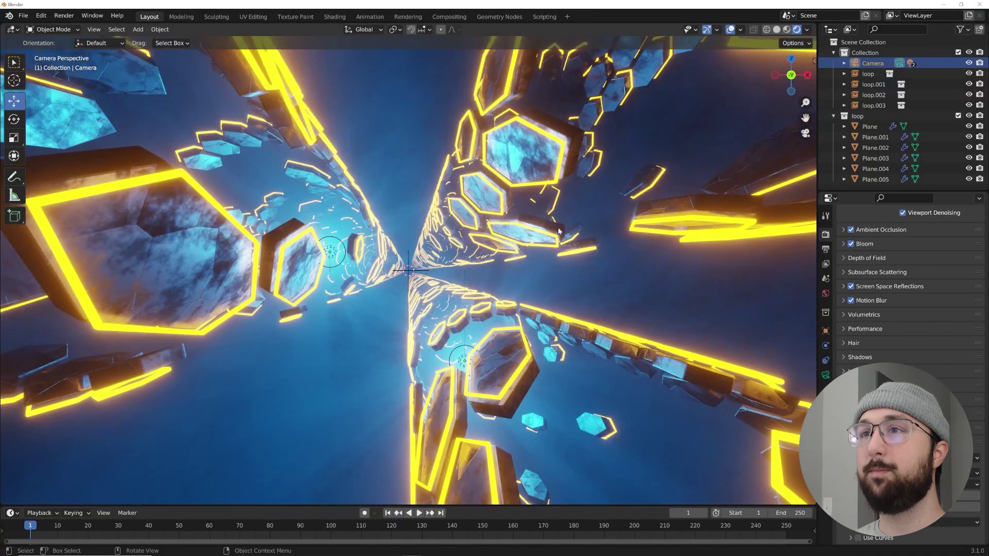
Open the large hexagon panel's material in the Shading workspace, with a rendered camera view and overlays hidden.
left_click(168, 274)
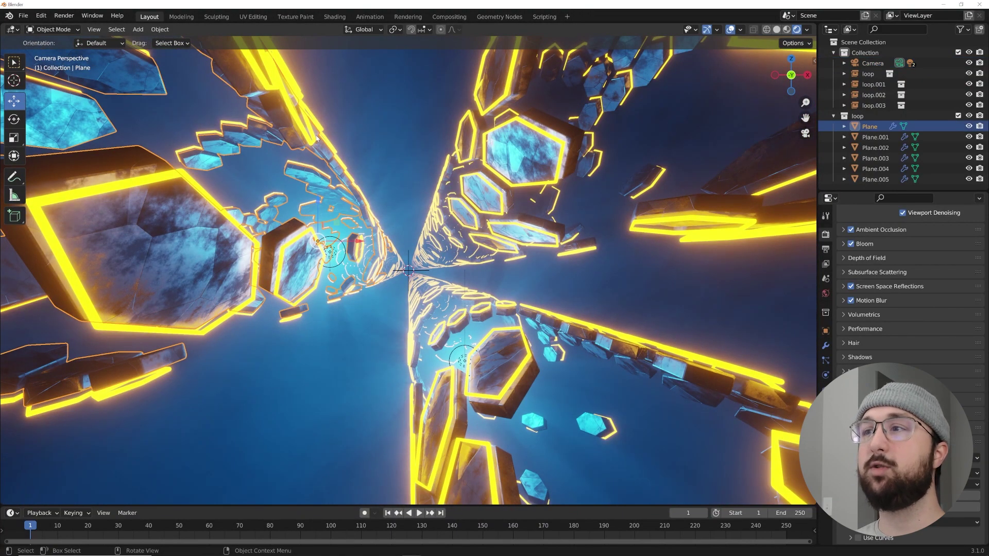
left_click(335, 17)
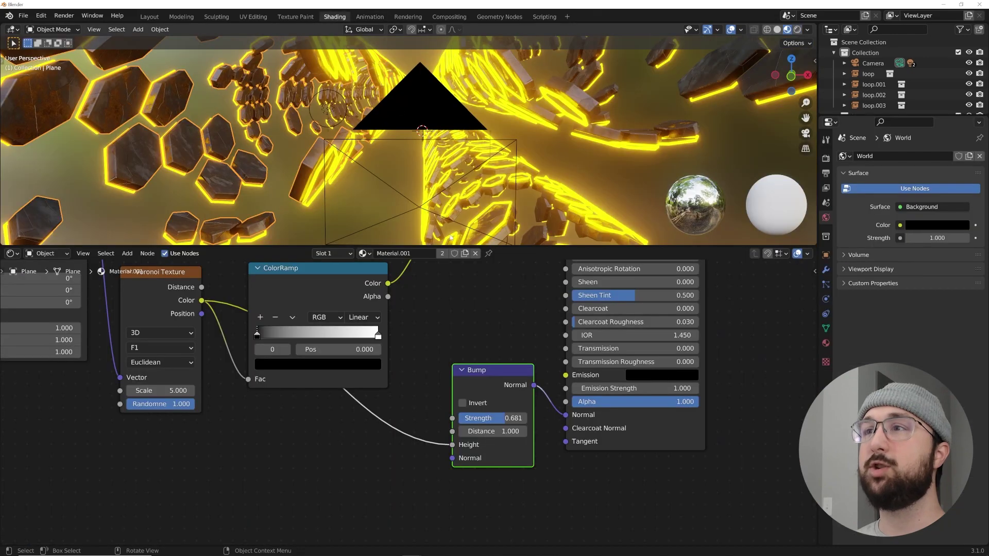
key("KP_0")
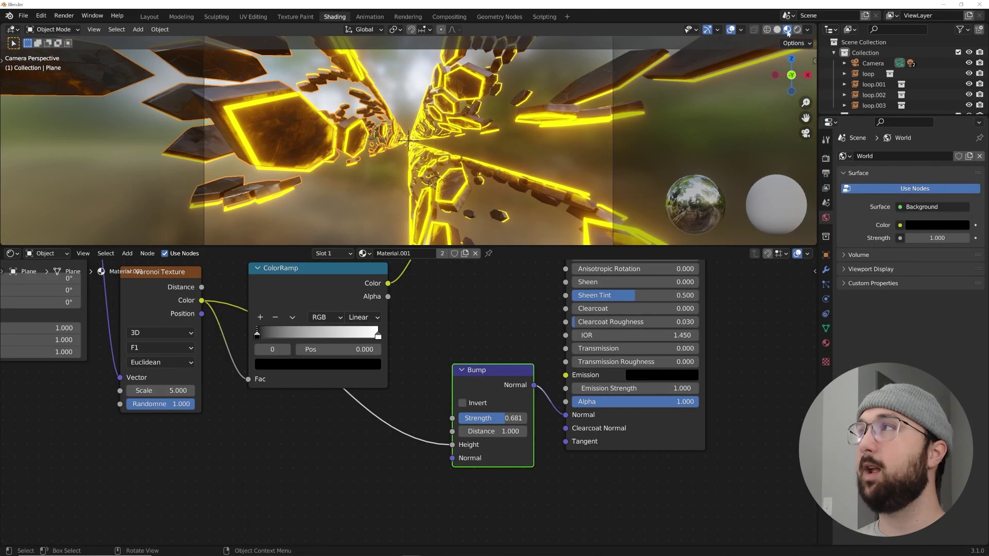
left_click(796, 30)
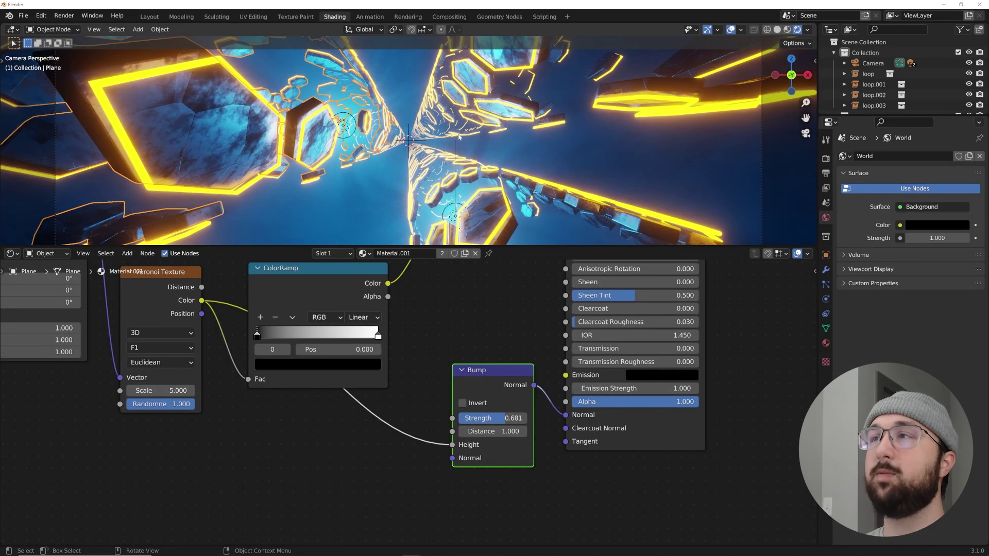
left_click(732, 31)
Darken the Principled BSDF's base colour in the panel material to near black.
middle_click_drag(546, 261, 450, 465)
left_click(575, 328)
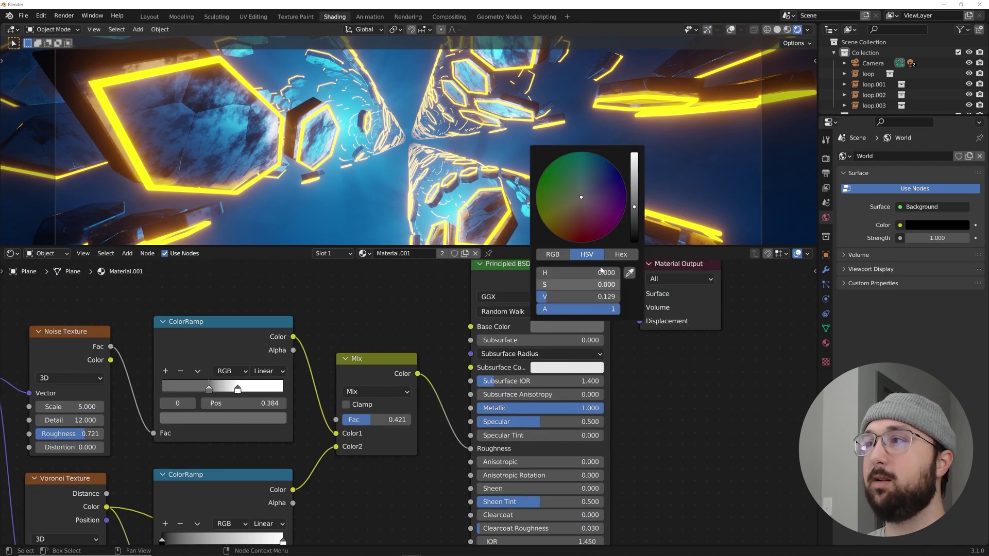
left_click_drag(634, 195, 634, 242)
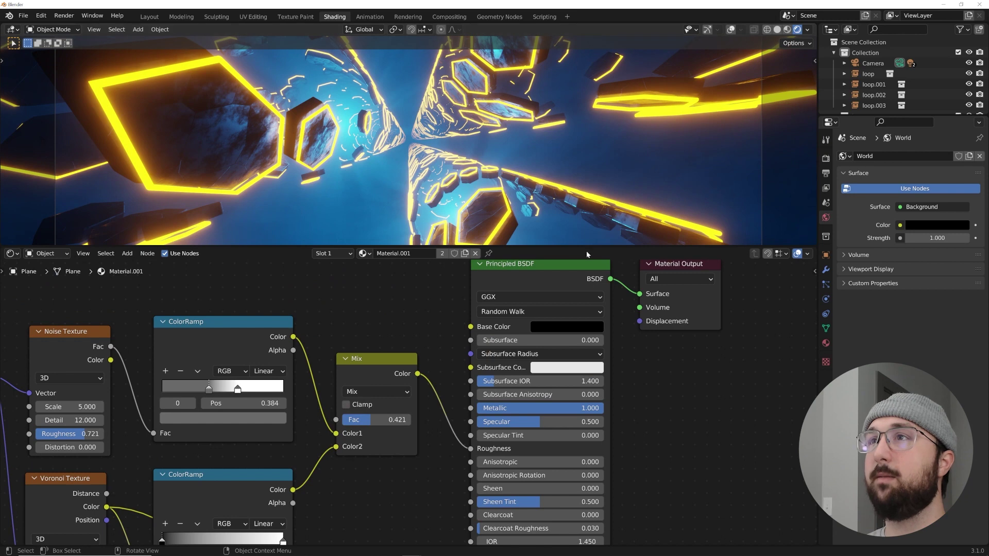
left_click(560, 328)
left_click_drag(638, 241, 638, 227)
Lighten the dark stop of the Noise Texture's ColorRamp to a lighter grey.
middle_click_drag(292, 410, 453, 354)
left_click(397, 365)
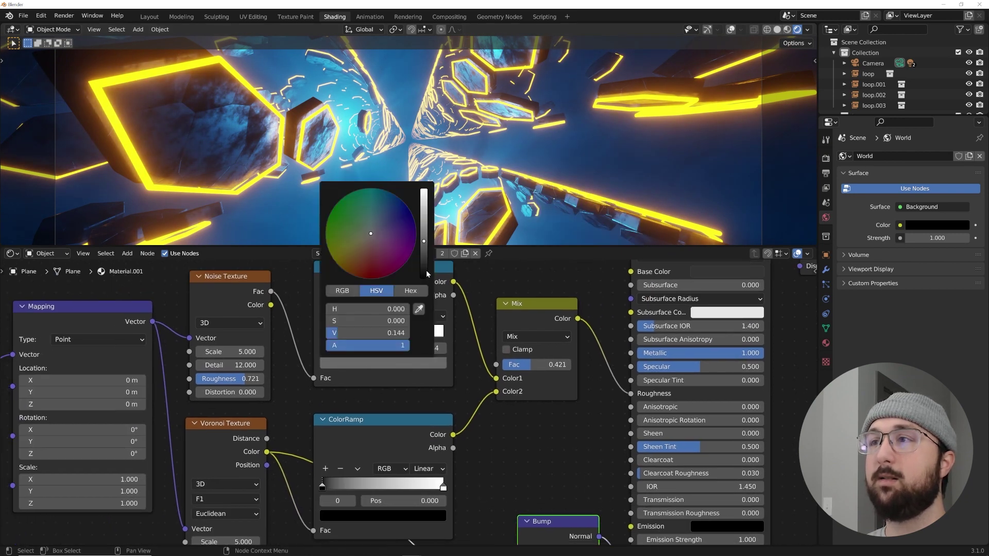
left_click(374, 363)
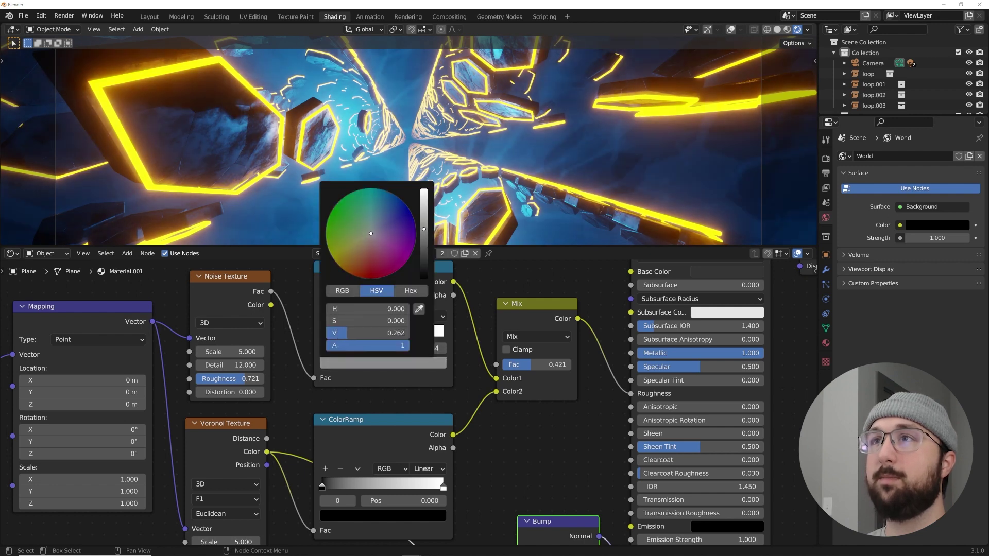
left_click_drag(424, 229, 424, 230)
Set the Mix node's factor to about 0.523 and the Voronoi Texture's scale to about 4.15.
middle_click_drag(419, 459, 385, 360)
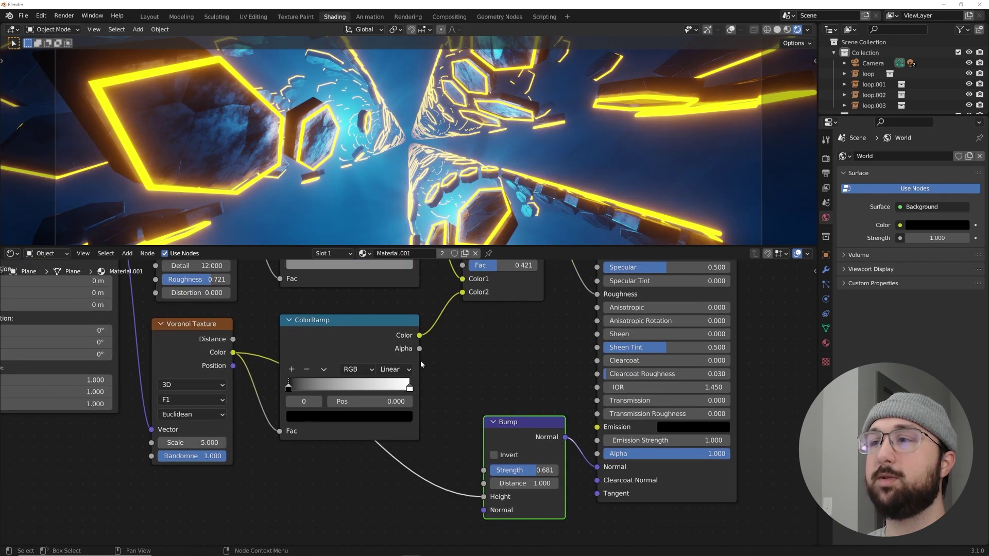
mouse_move(516, 266)
left_mouse_down()
mouse_move(485, 266)
mouse_move(531, 265)
left_mouse_up()
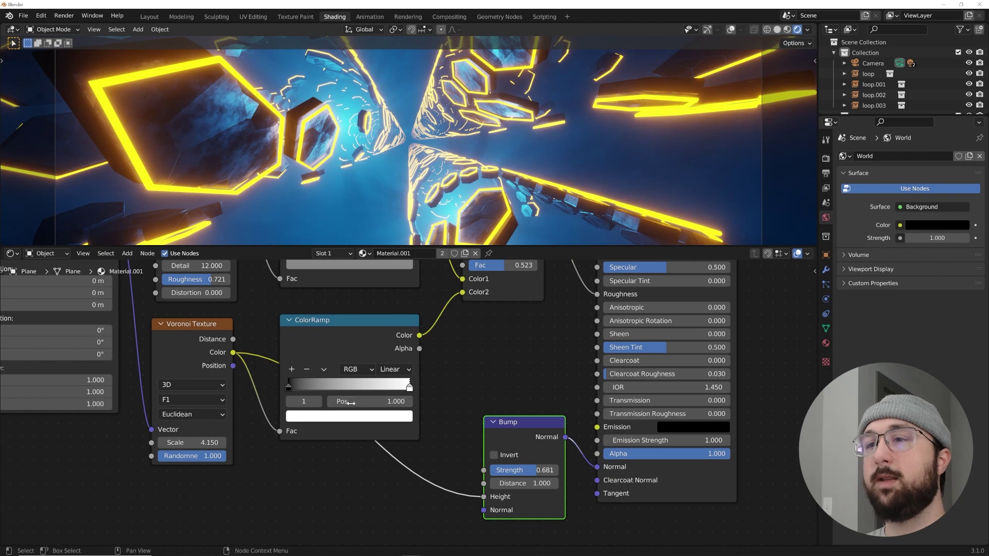
Darken the white stop of the Voronoi Texture's ColorRamp to light grey and return to the Layout workspace.
left_click(399, 418)
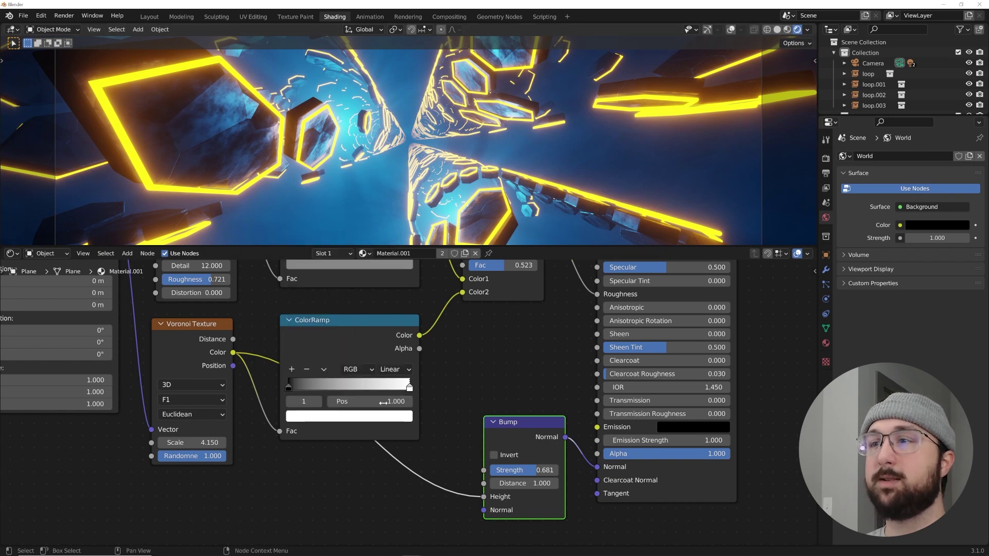
scroll(324, 136, "up", 4)
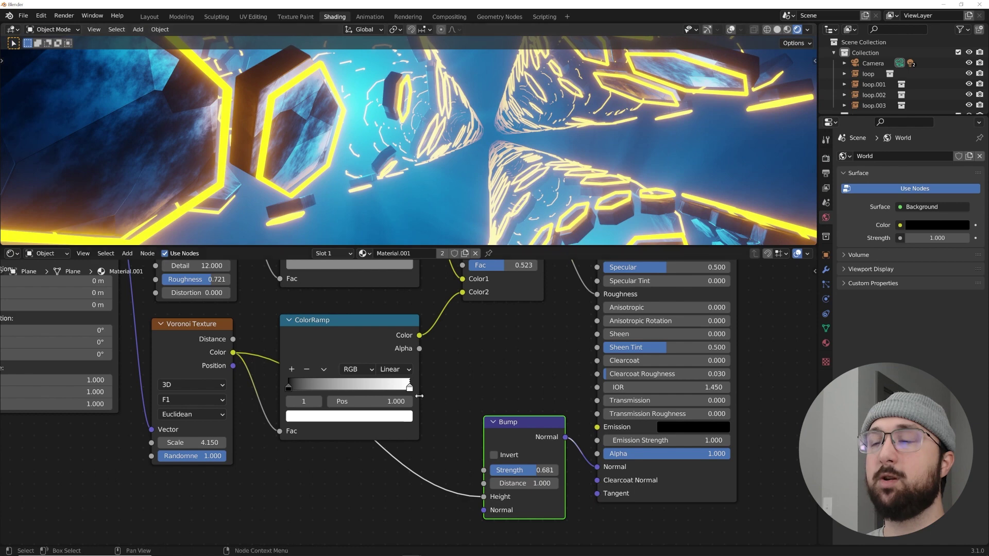
left_click(378, 418)
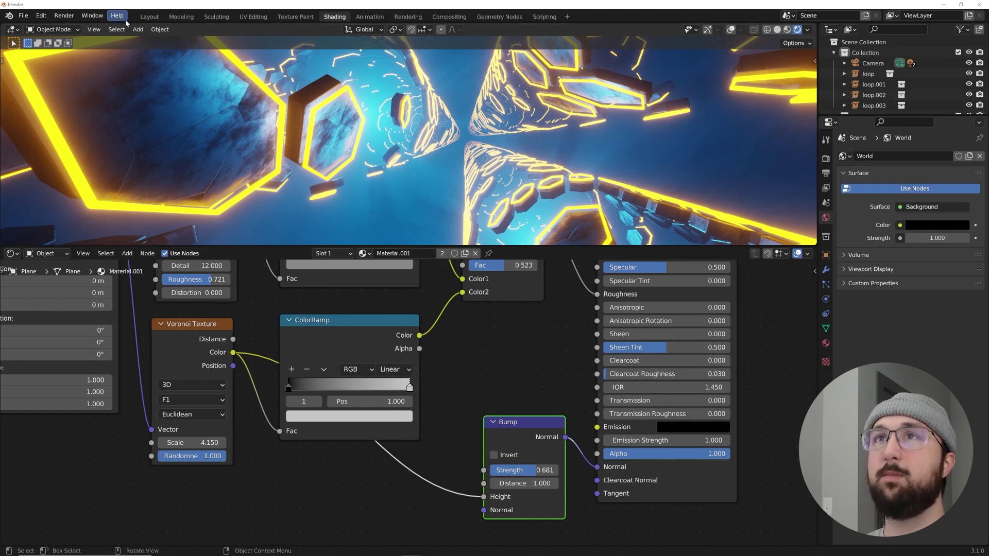
left_click(149, 17)
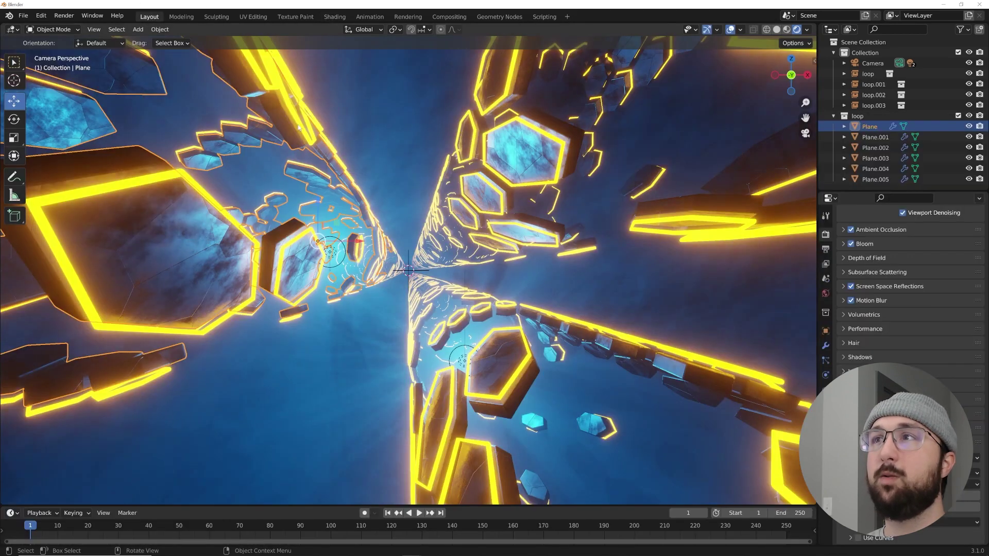
Hide the viewport overlays and enlarge the timeline area.
left_click(730, 29)
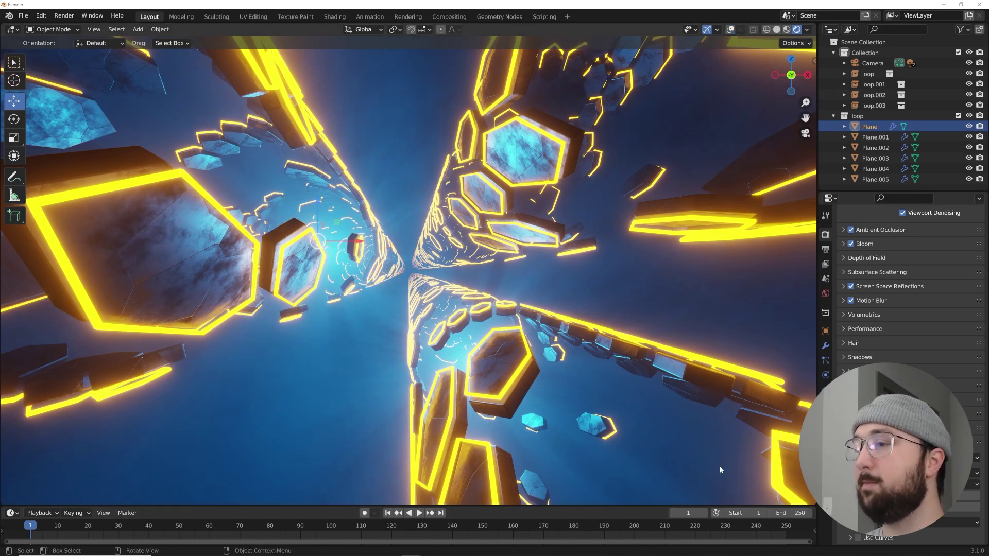
left_click_drag(345, 505, 350, 465)
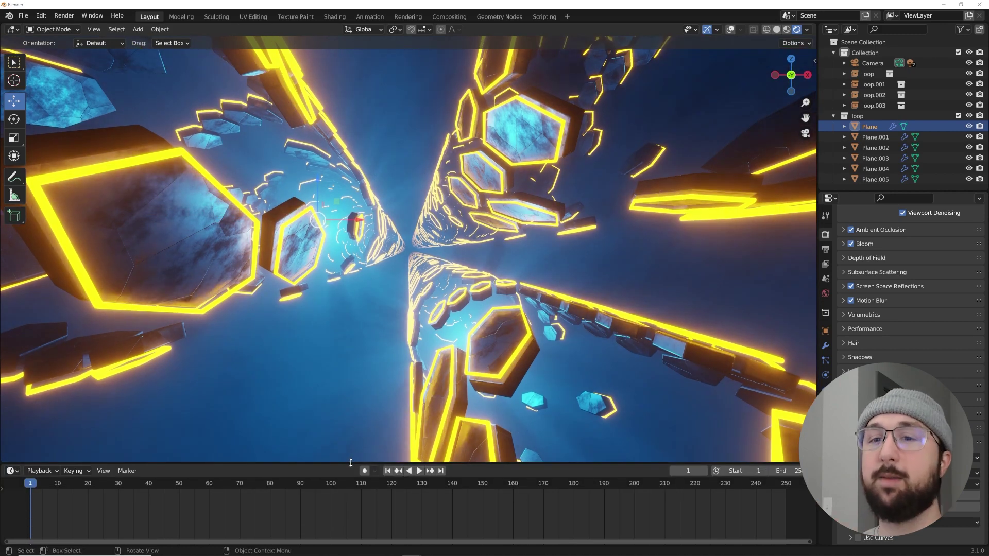
Select the camera and display its object transform properties to check the Y location.
left_click(881, 64)
left_click(826, 332)
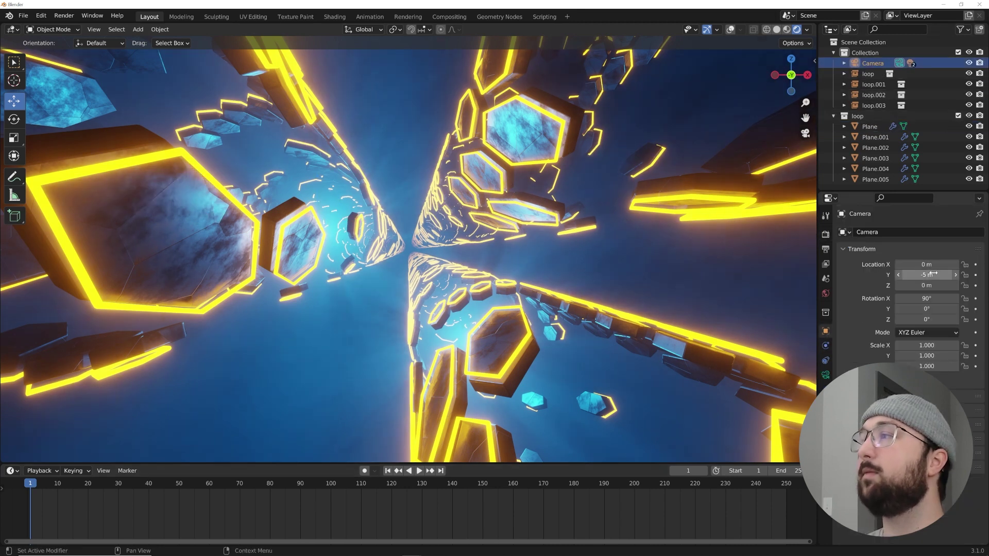
left_click(934, 274)
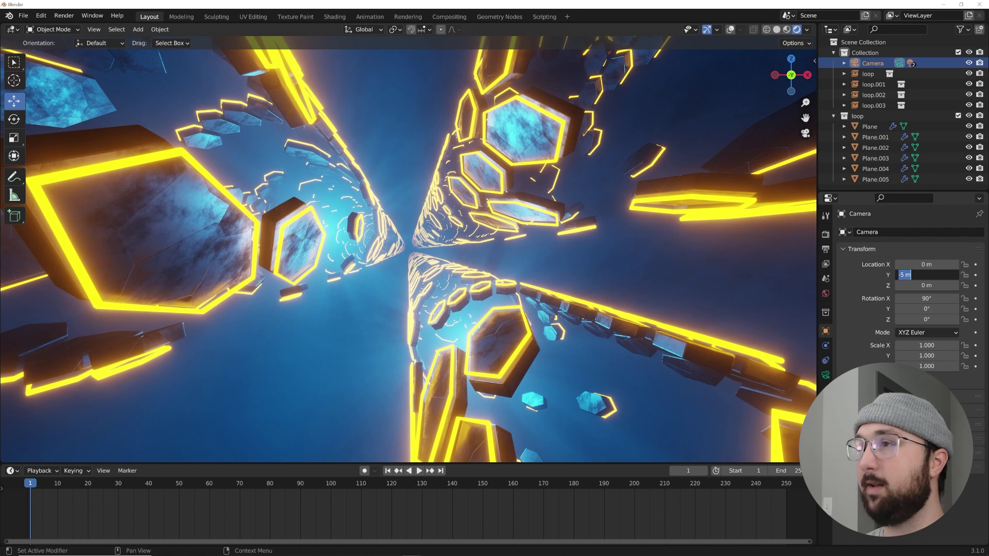
key("Return")
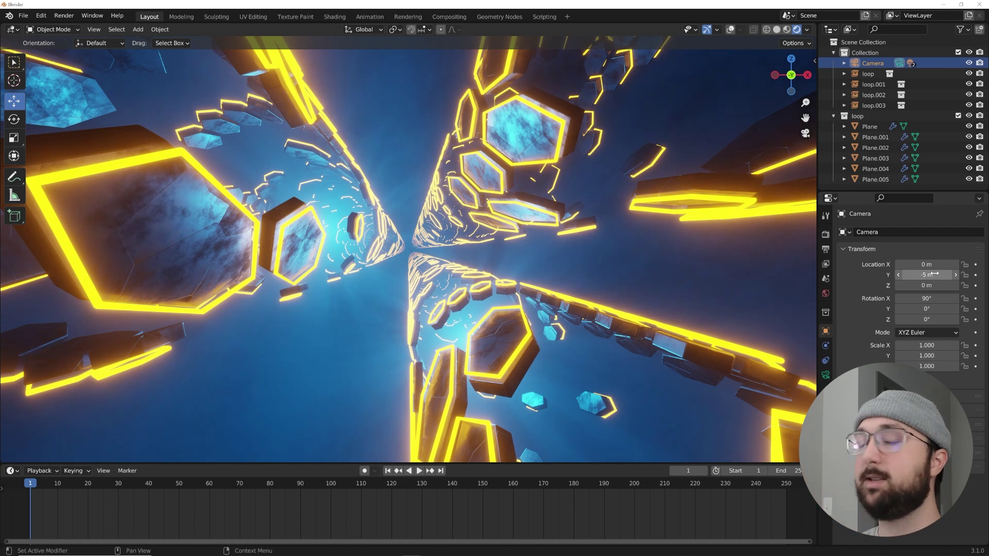
Go to frame 0 and set the animation's end frame to 120.
key("minus")
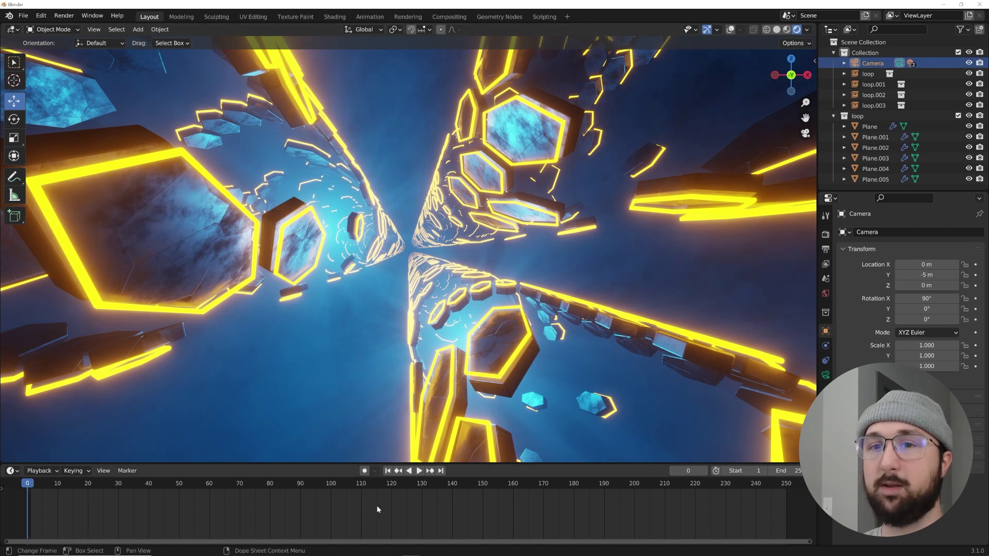
key("Left")
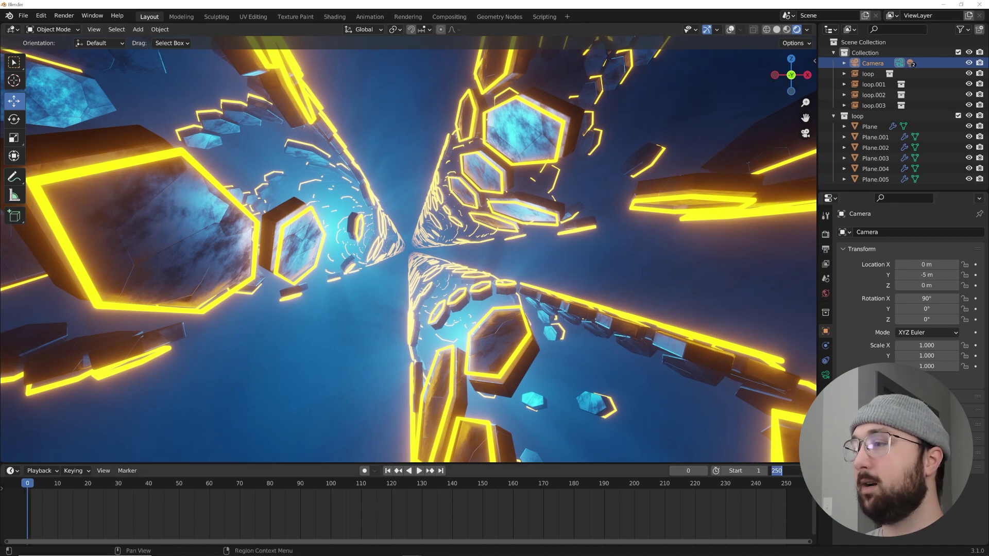
key("Return")
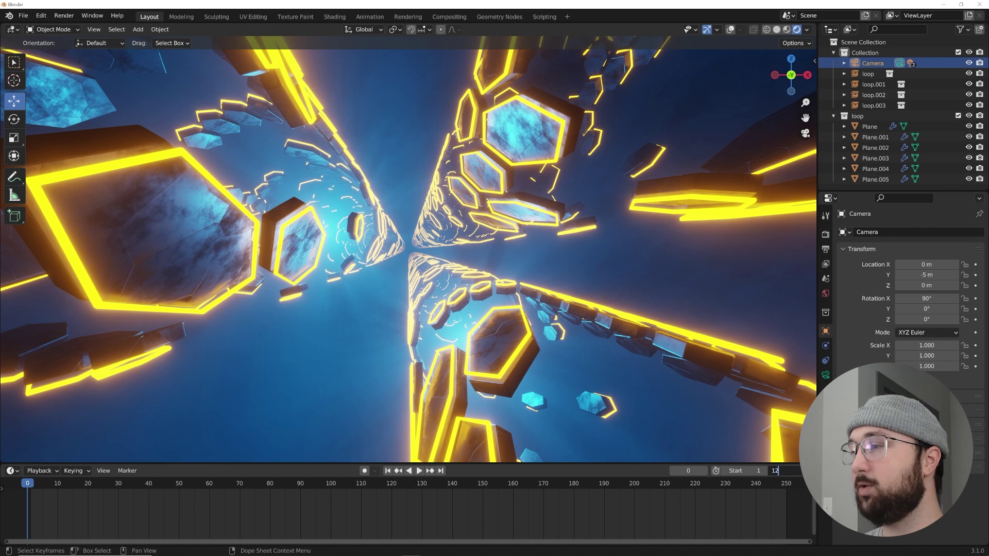
key("Return")
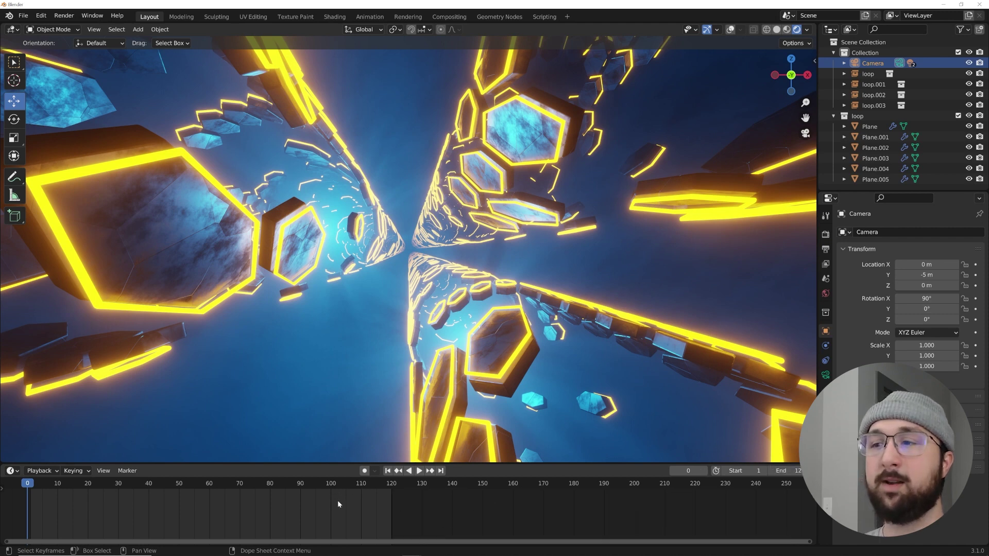
middle_click_drag(337, 499, 564, 490)
scroll(564, 489, "up", 3)
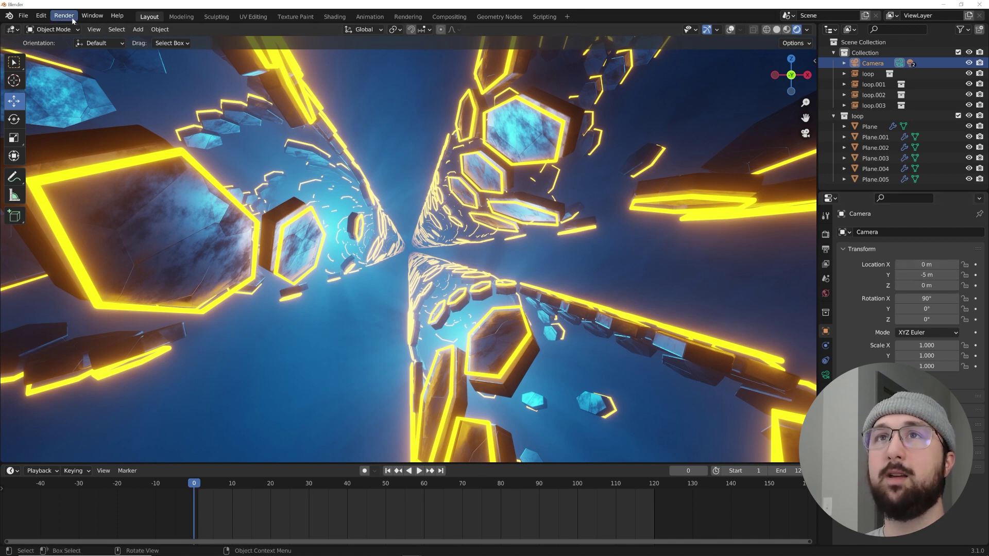
Make sure the default F-curve interpolation is Linear in the Animation preferences.
left_click(41, 15)
left_click(93, 166)
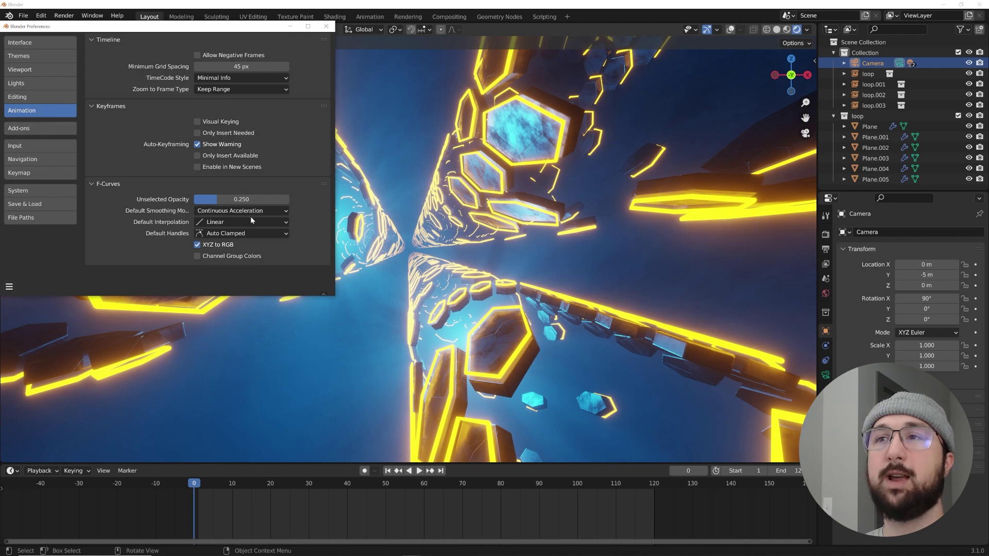
left_click(325, 25)
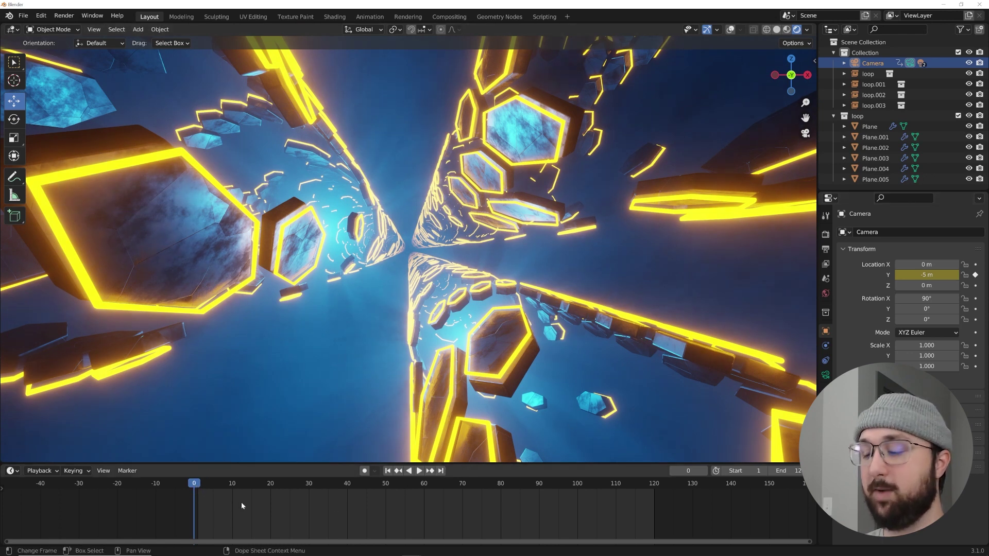
Keyframe the camera's Y location at -5 m on frame 0 and at 5 m on frame 120.
left_click(441, 470)
double_click(922, 275)
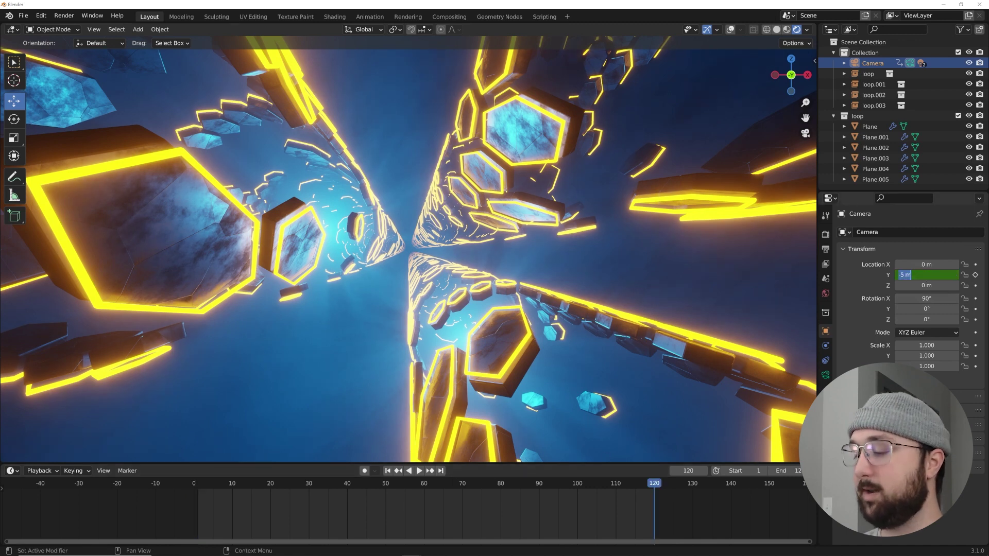
type("5")
key("Return")
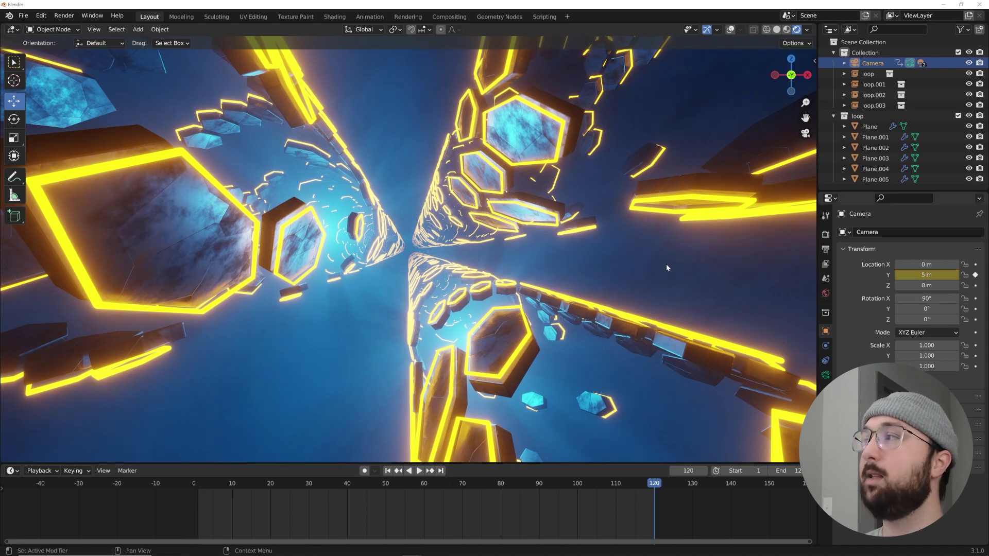
Play back the camera's flight through the tunnel and return to the first frame.
key("space")
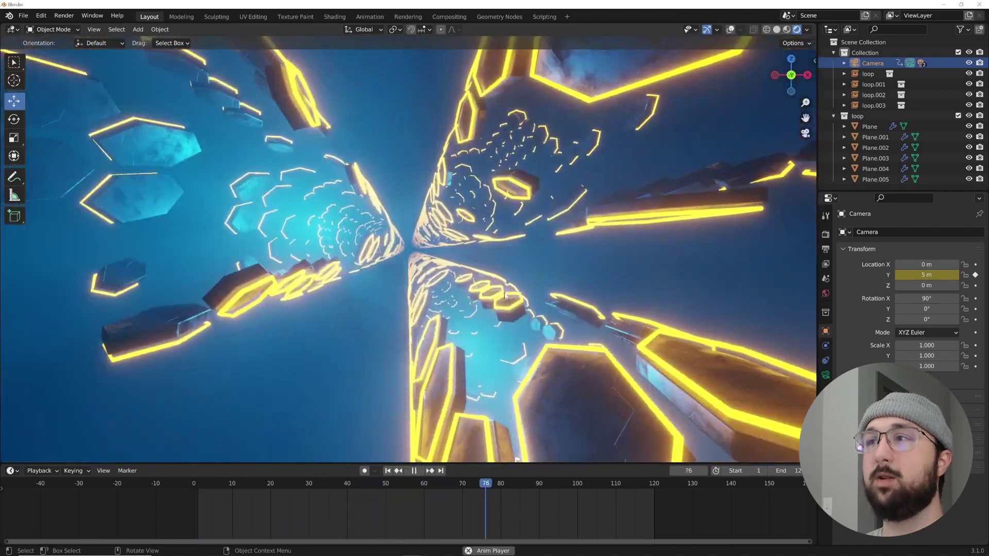
key("space")
left_click(388, 471)
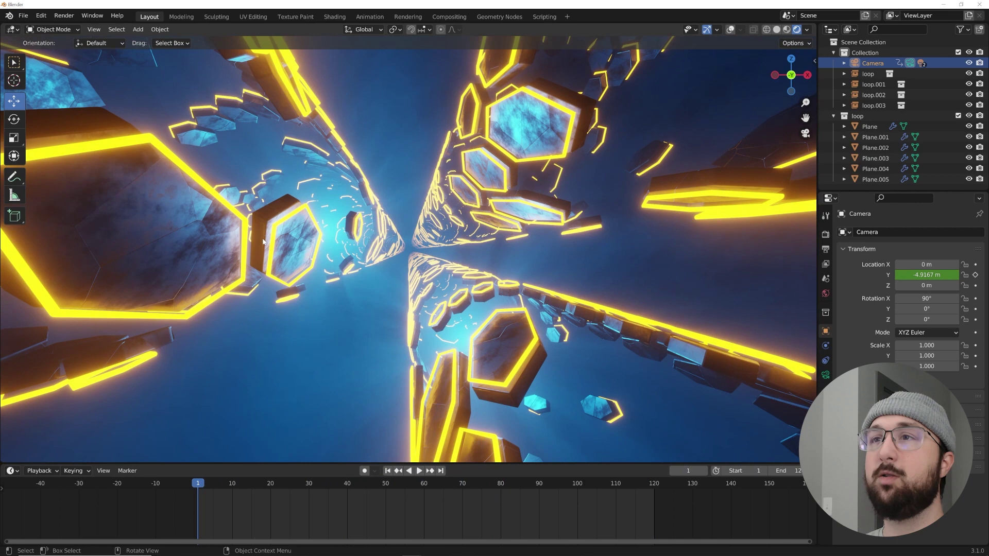
Increase the Solidify thickness of the Plane panels and set the thickness of Plane.004's Solidify modifier to 0.122 m.
left_click(263, 241)
key("shift+alt+z")
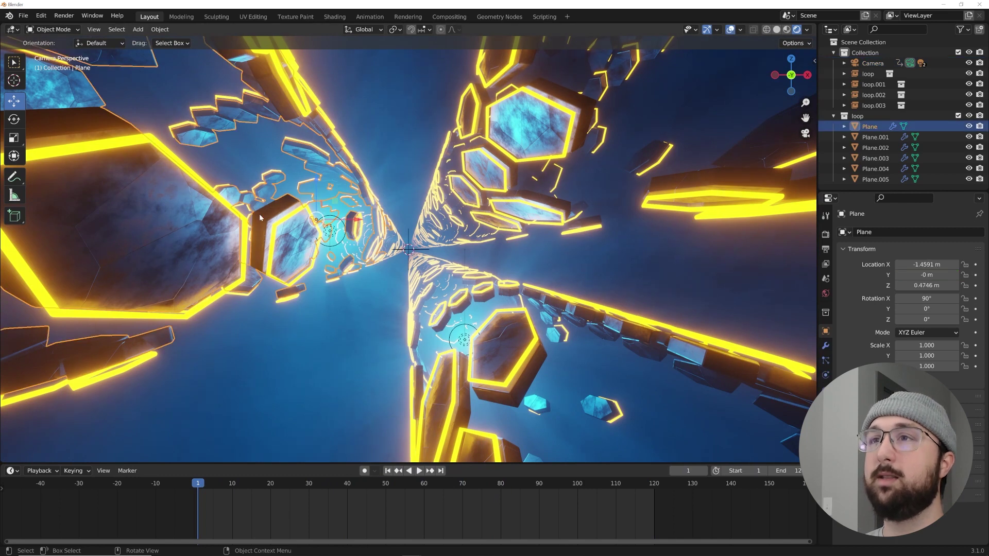
left_click(826, 347)
scroll(942, 322, "down", 5)
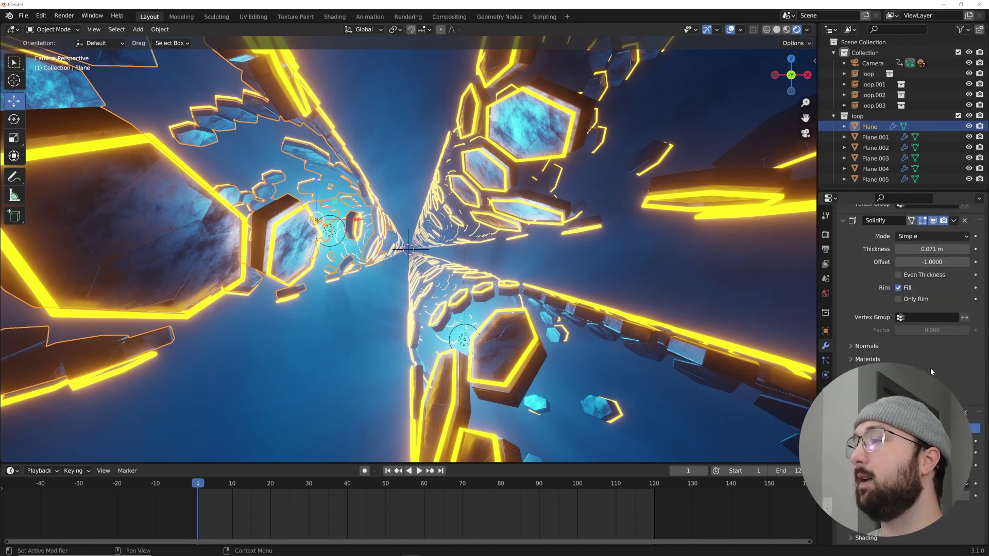
mouse_move(937, 281)
left_mouse_down()
mouse_move(970, 280)
mouse_move(951, 280)
left_mouse_up()
left_click(530, 386)
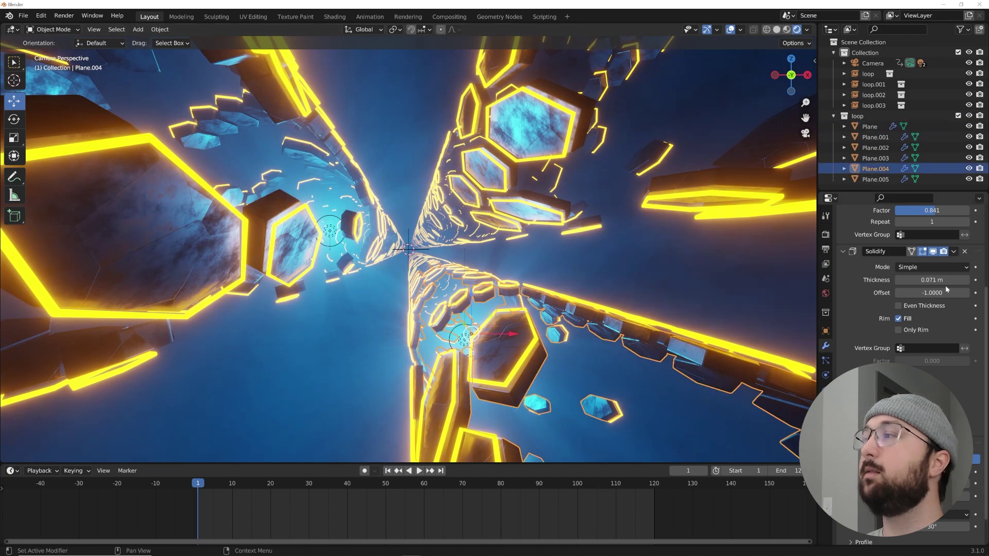
left_click_drag(927, 279, 942, 280)
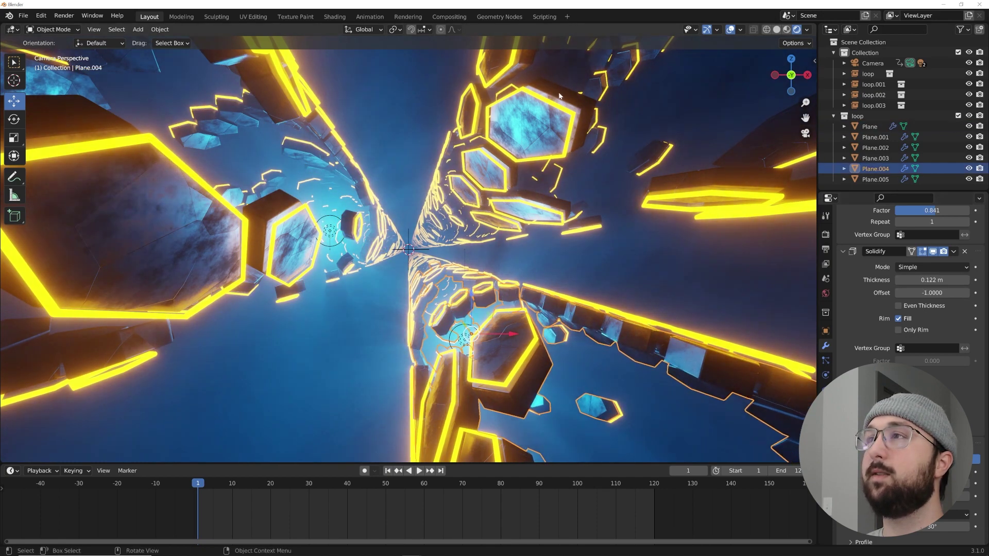
Preview the animation with the thicker panels and return to frame 1.
key("space")
left_click(379, 300)
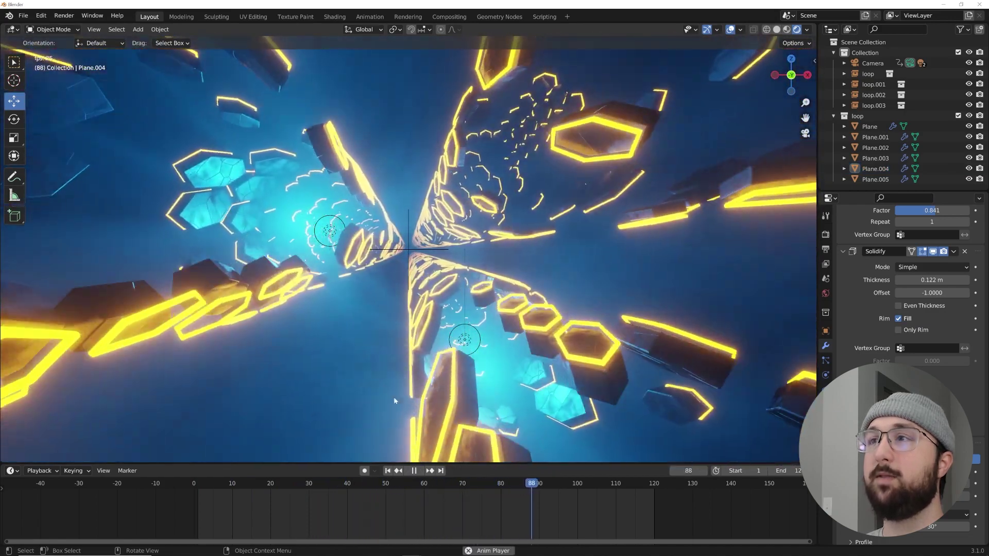
key("space")
left_click(388, 471)
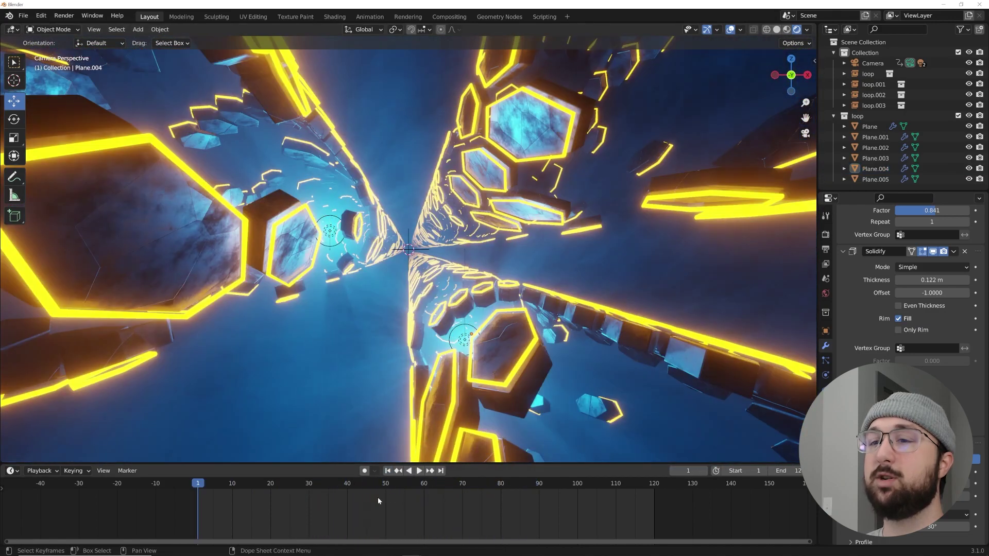
Shorten the animation to end at frame 80, moving the camera's last keyframe to frame 80, and play it back.
key("Left")
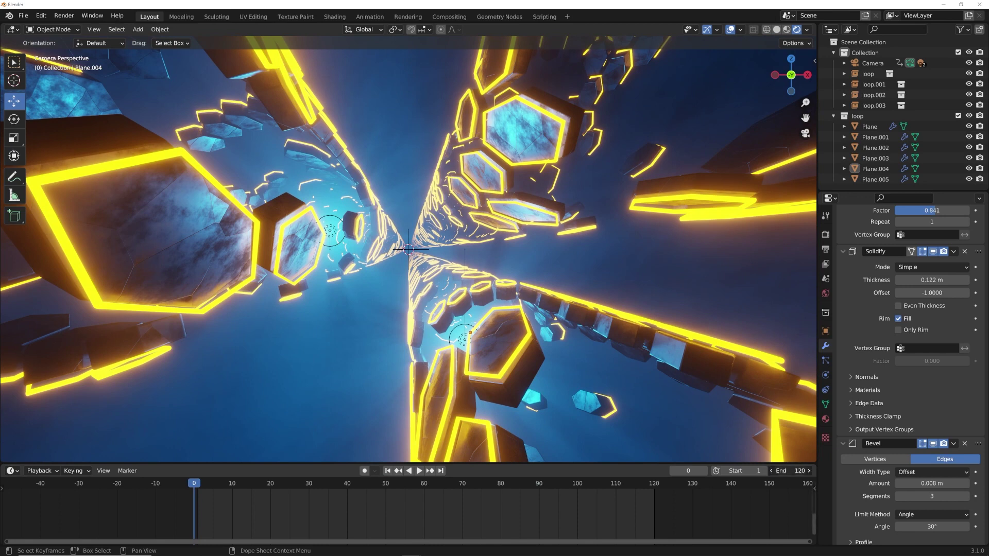
key("Return")
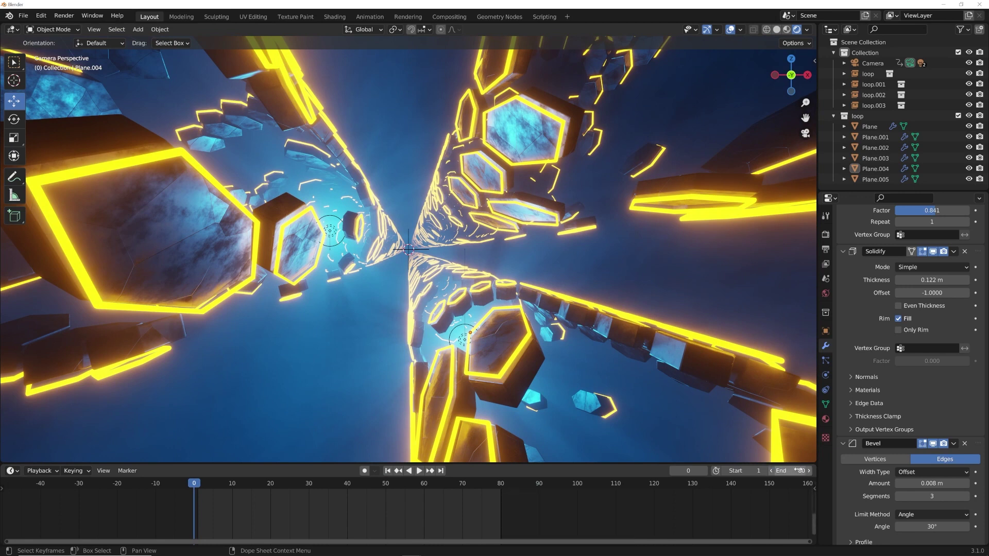
left_click(872, 64)
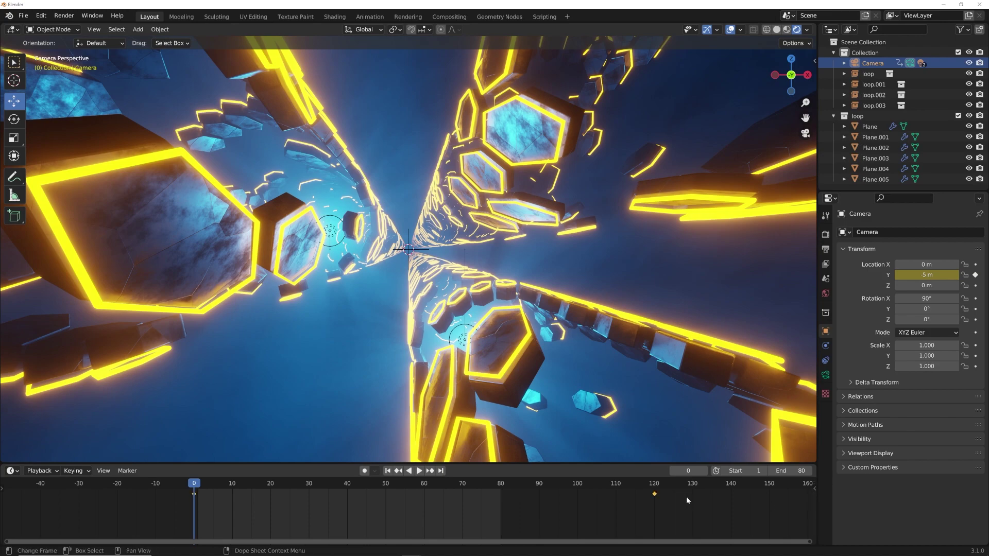
left_click_drag(655, 494, 501, 494)
key("space")
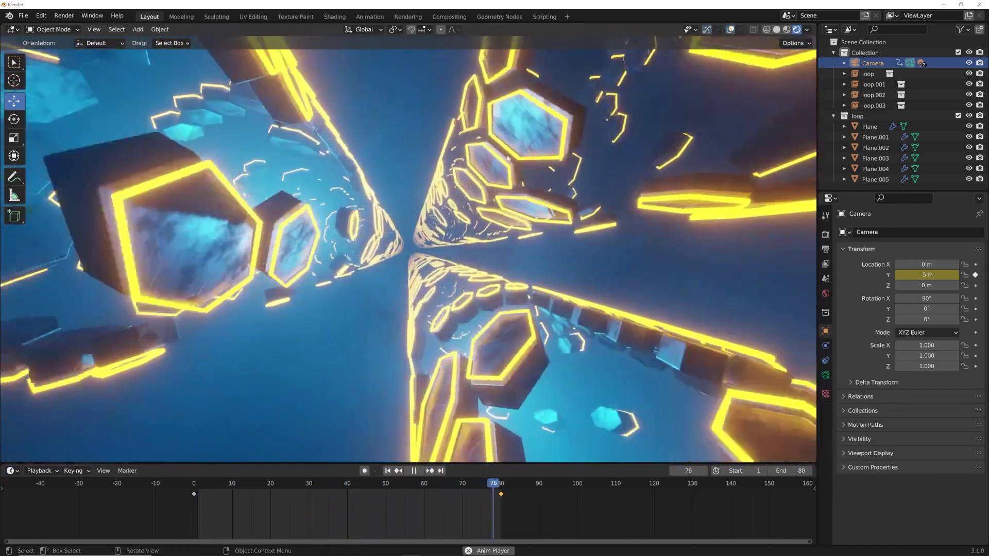
key("space")
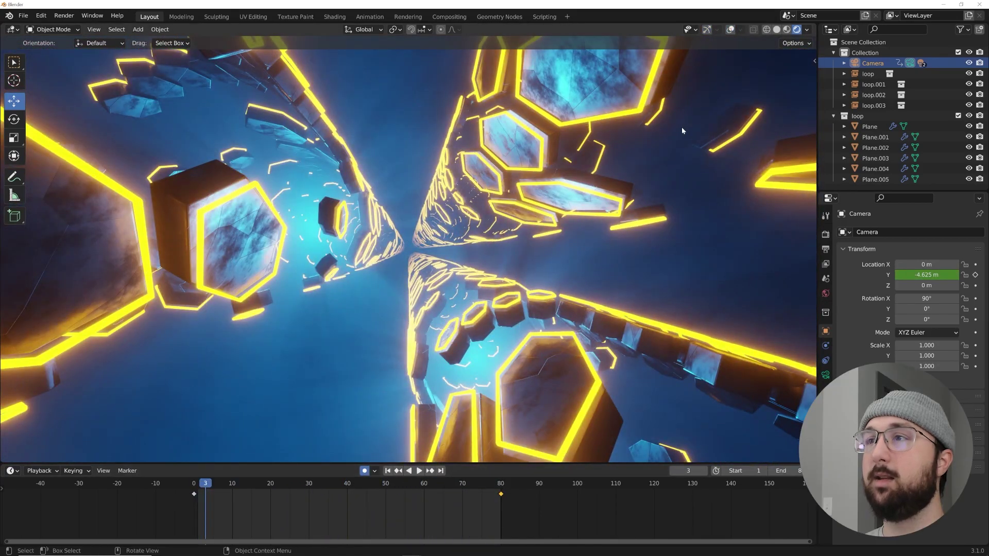
Show the overlays and gizmos again, and move Plane.004 and Plane.005 together about -0.18 m in X and 0.17 m in Z.
left_click(731, 30)
left_click(707, 29)
left_click(568, 400)
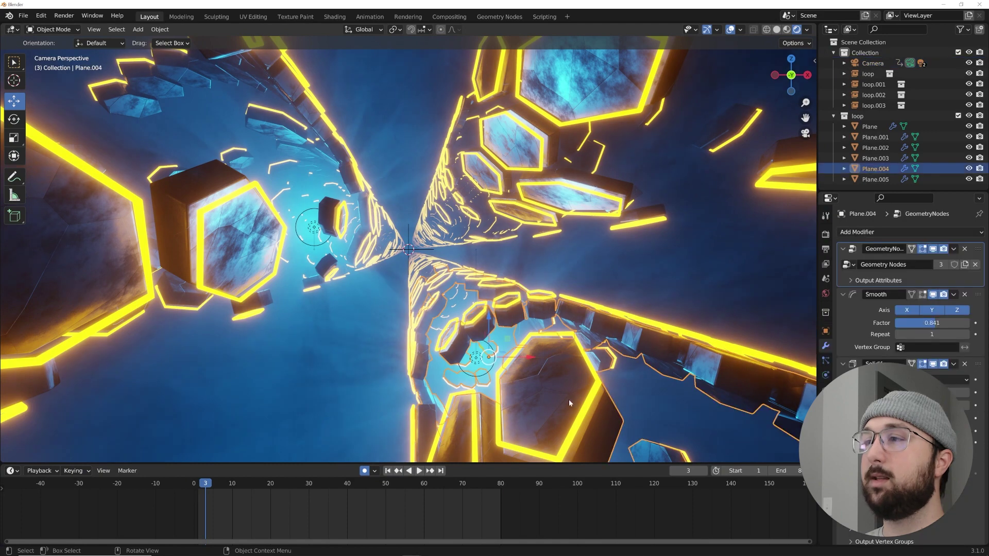
left_click(597, 394, "shift")
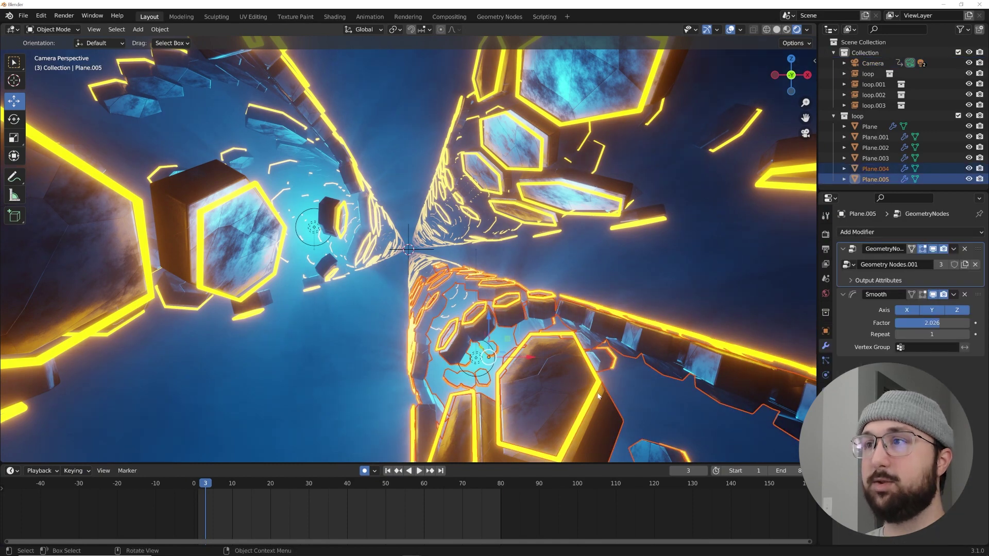
key("g")
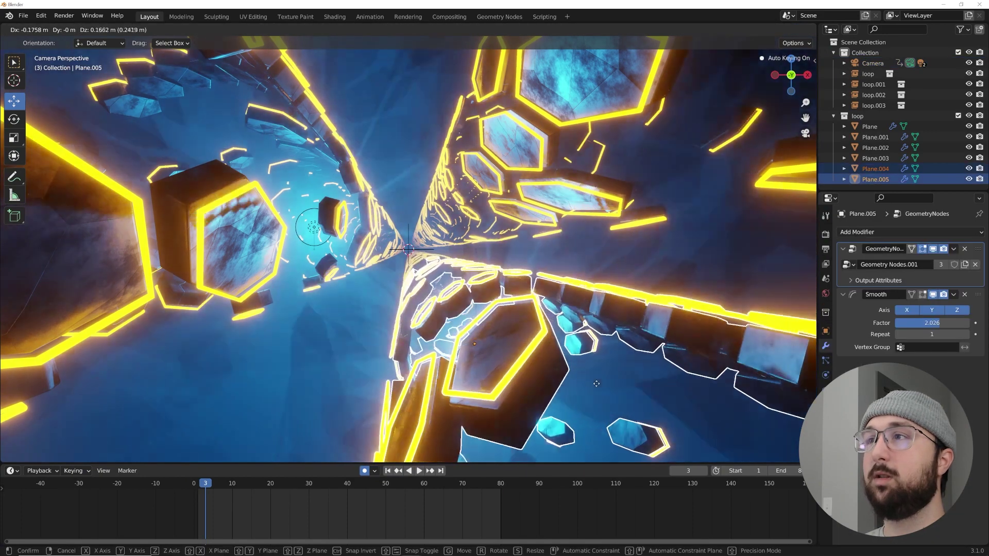
left_click(596, 384)
left_click(320, 333)
Play back the animation with the overlays and gizmos hidden to review the shifted panels.
key("space")
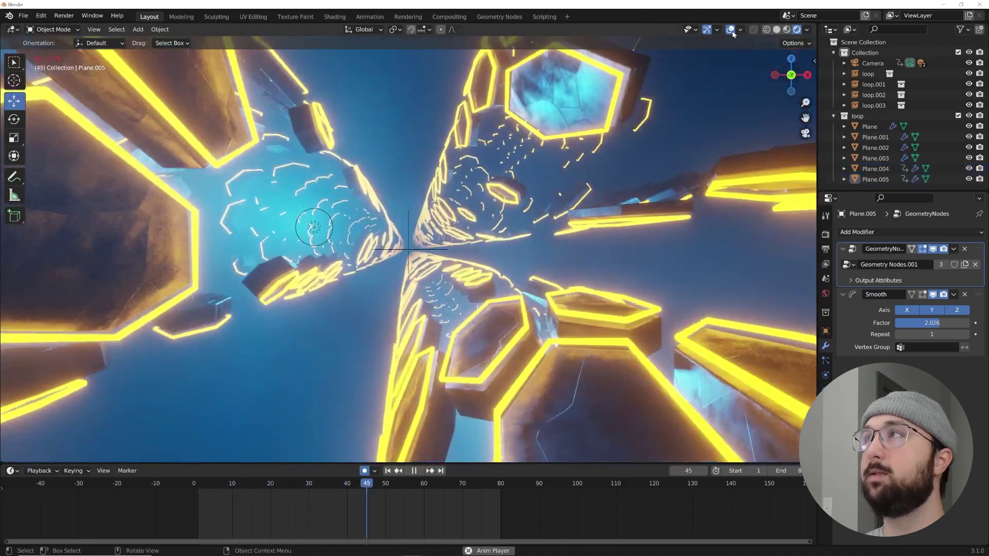
left_click(730, 30)
left_click(707, 30)
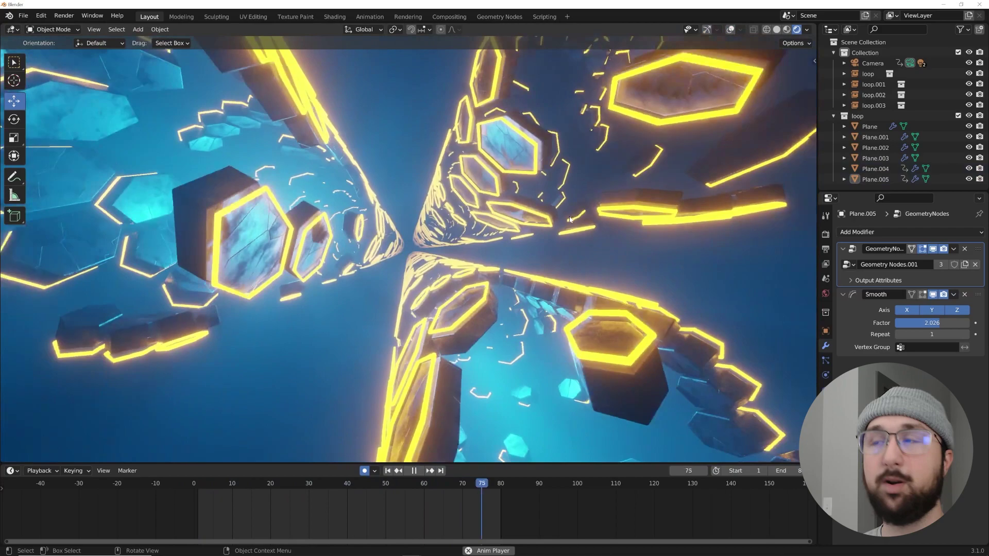
key("space")
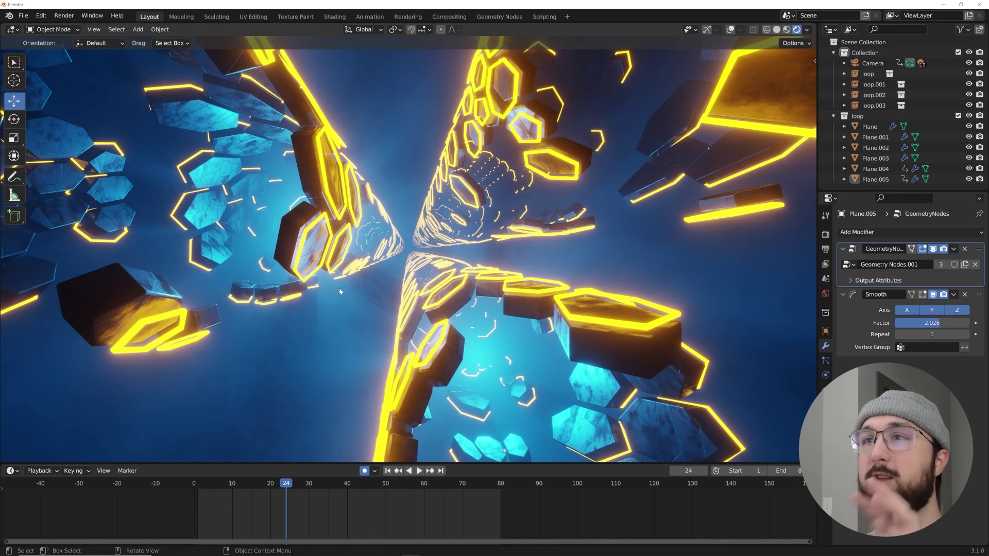
Try rotating the Plane panels to 162° about the Y axis, and undo the rotation.
left_click(869, 127)
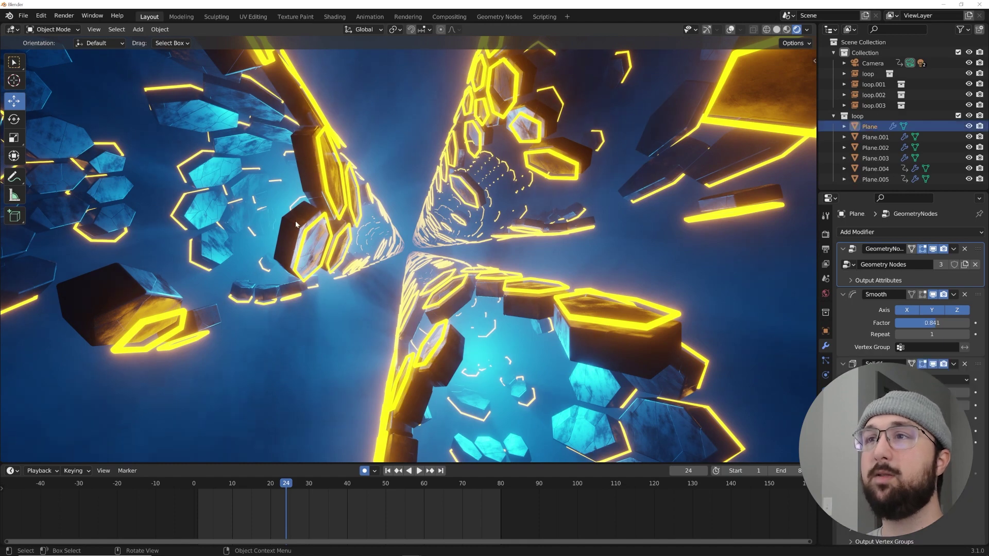
left_click(825, 331)
left_click_drag(916, 319, 973, 308)
key("ctrl+z")
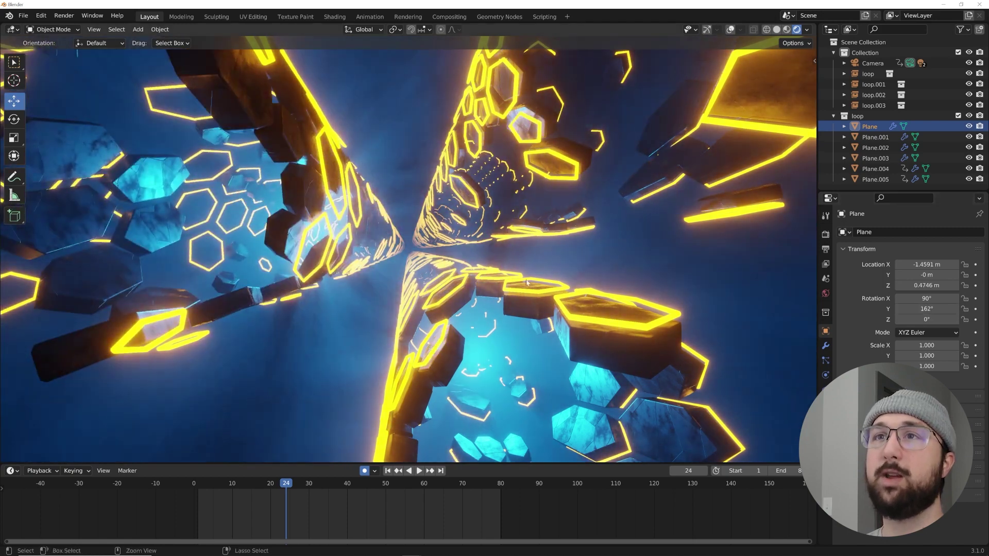
Undo the Y rotation of the Plane panels and return to frame 1.
key("ctrl+z")
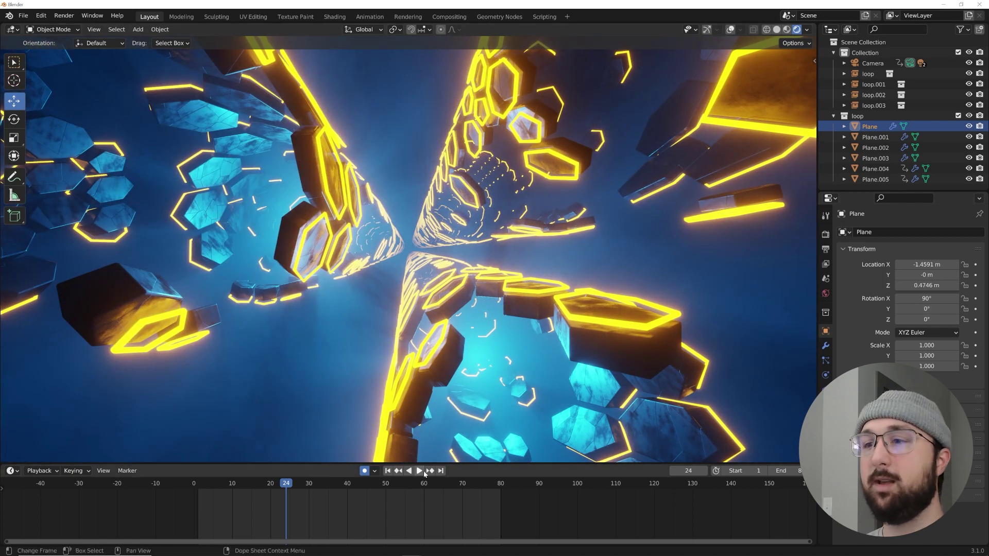
key("shift+Left")
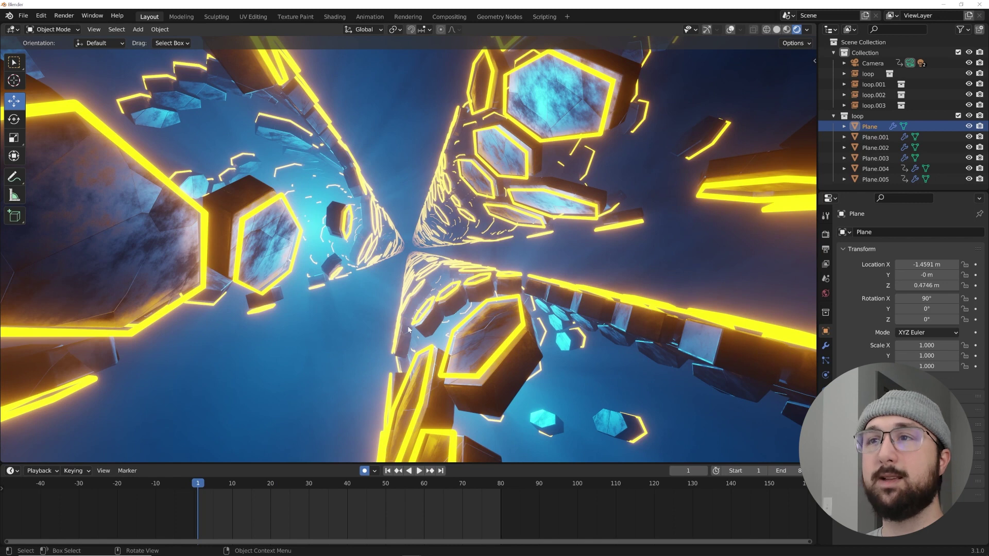
Enable depth of field on the camera with an F-Stop of 0.1 and a focus distance of 3.5 m.
left_click(874, 64)
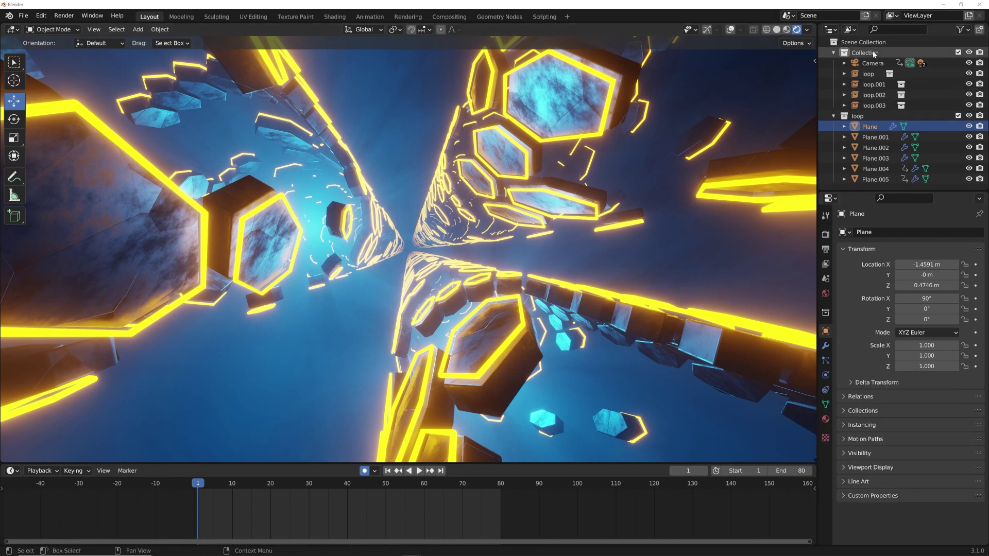
left_click(825, 376)
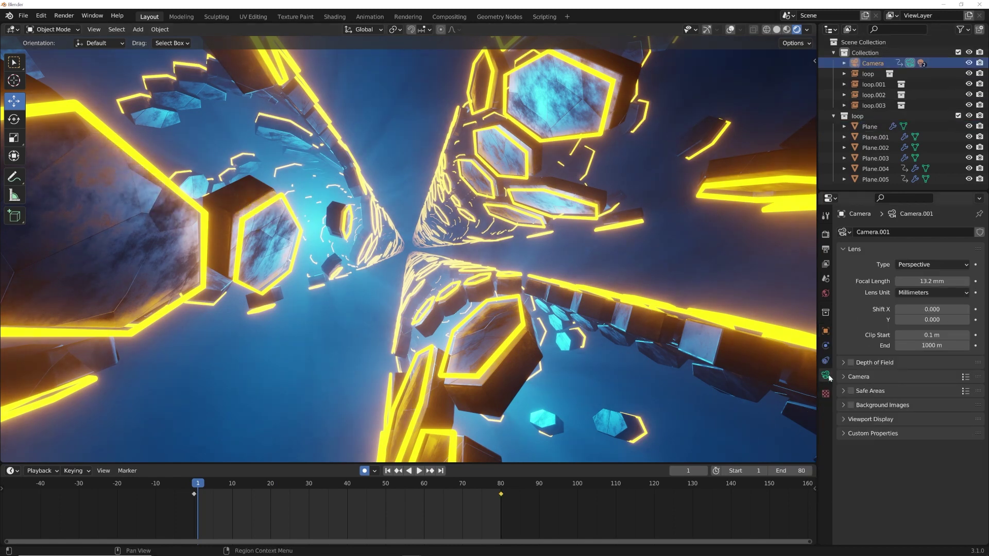
left_click(850, 363)
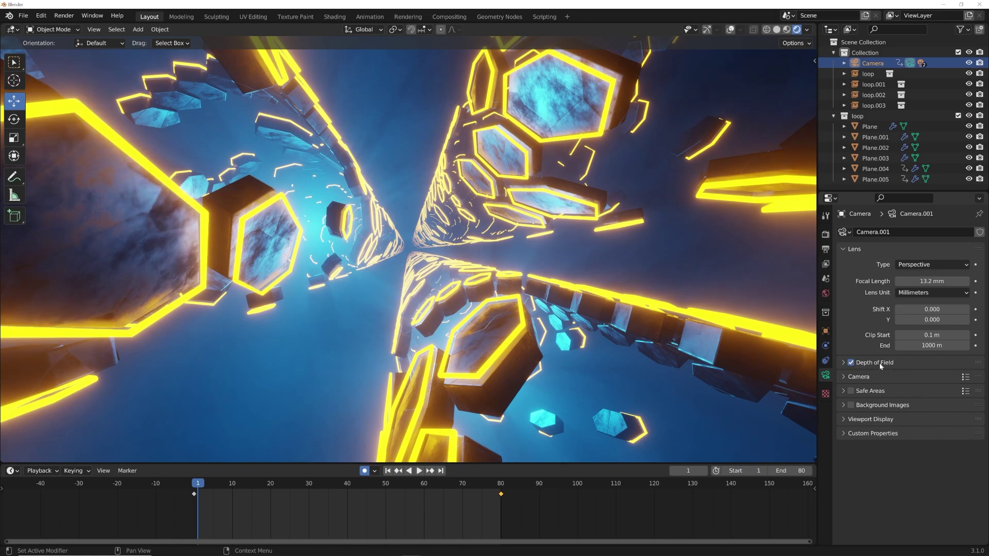
left_click(880, 364)
left_click_drag(949, 421, 919, 422)
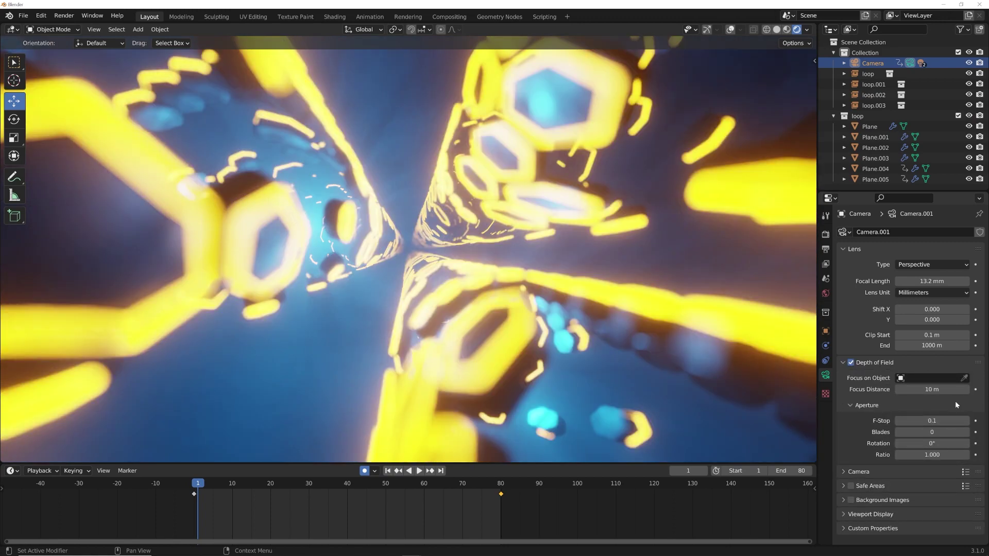
left_click_drag(937, 390, 901, 386)
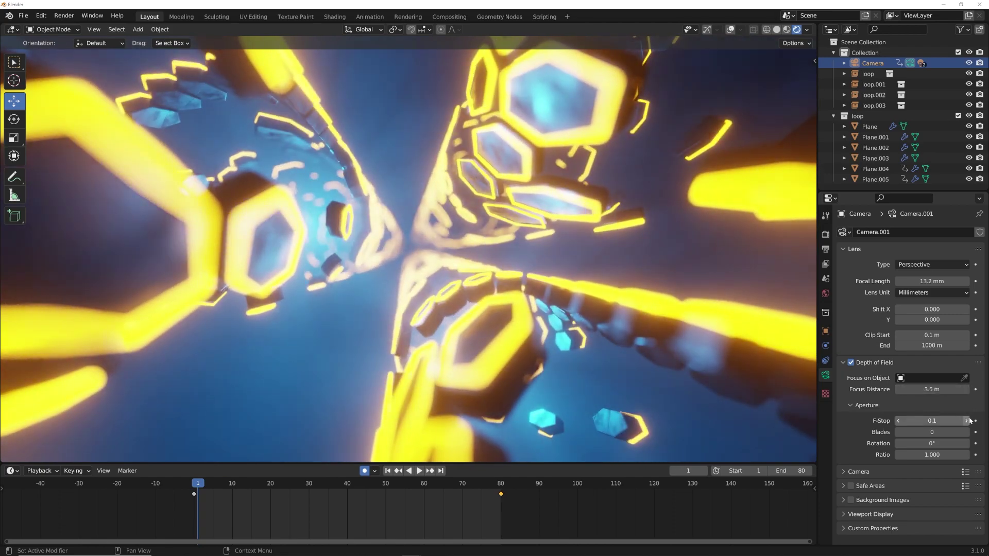
Raise the camera's F-Stop to 0.5 and play back the animation to check the blur.
left_click(968, 422)
left_click(968, 422)
left_click(968, 422)
left_click(968, 422)
key("space")
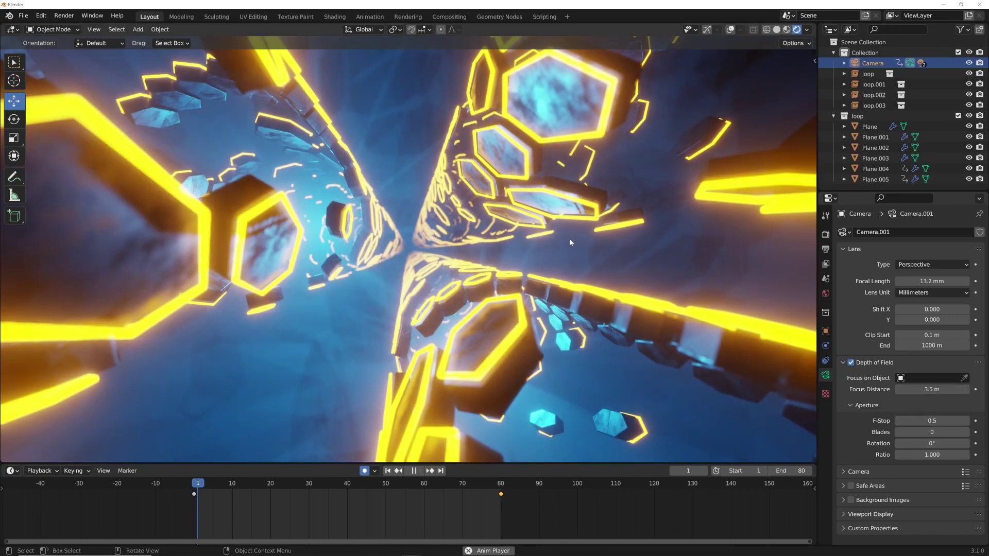
key("space")
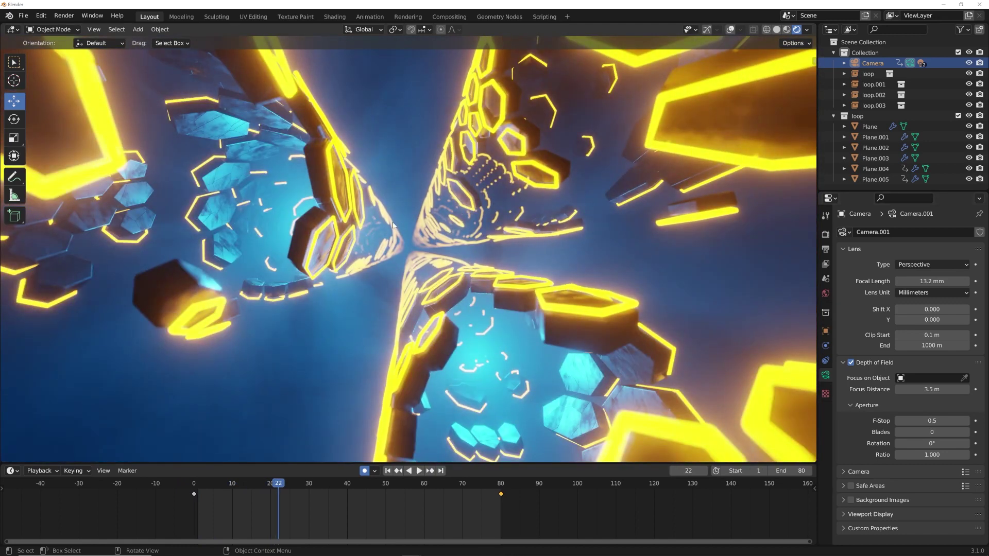
Set the render output's file format to FFmpeg Video with an MPEG-4 container.
left_click(826, 251)
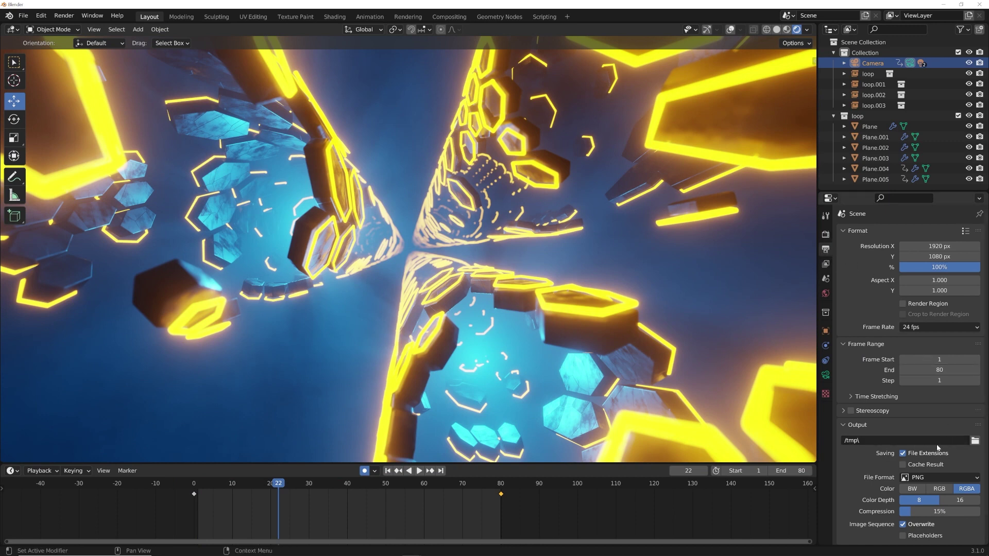
left_click(929, 477)
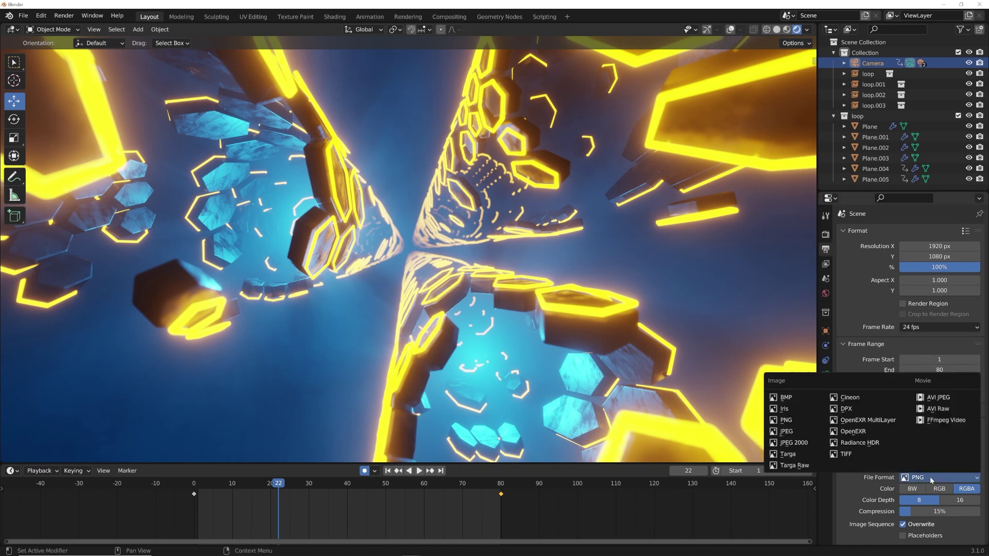
left_click(946, 420)
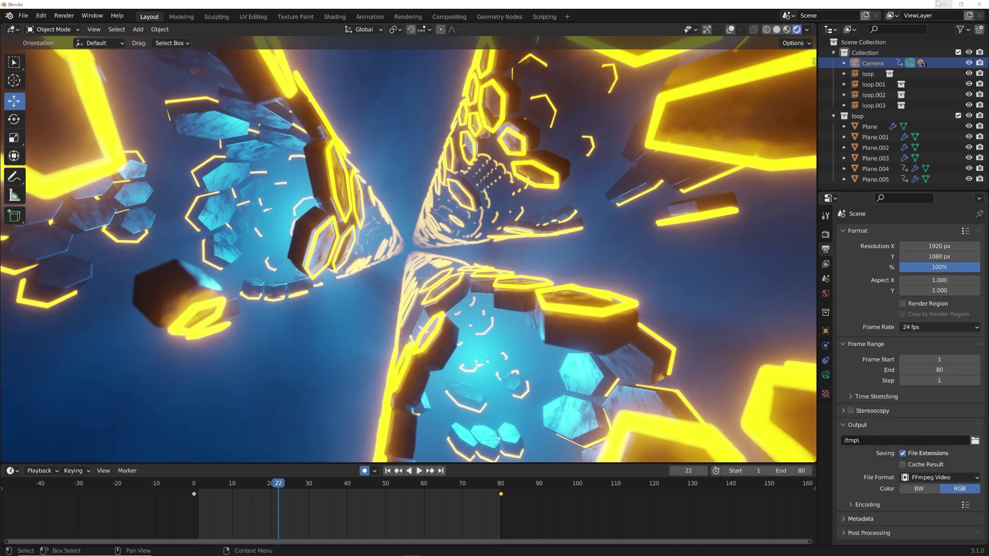
left_click(854, 507)
scroll(876, 489, "down", 3)
left_click(920, 468)
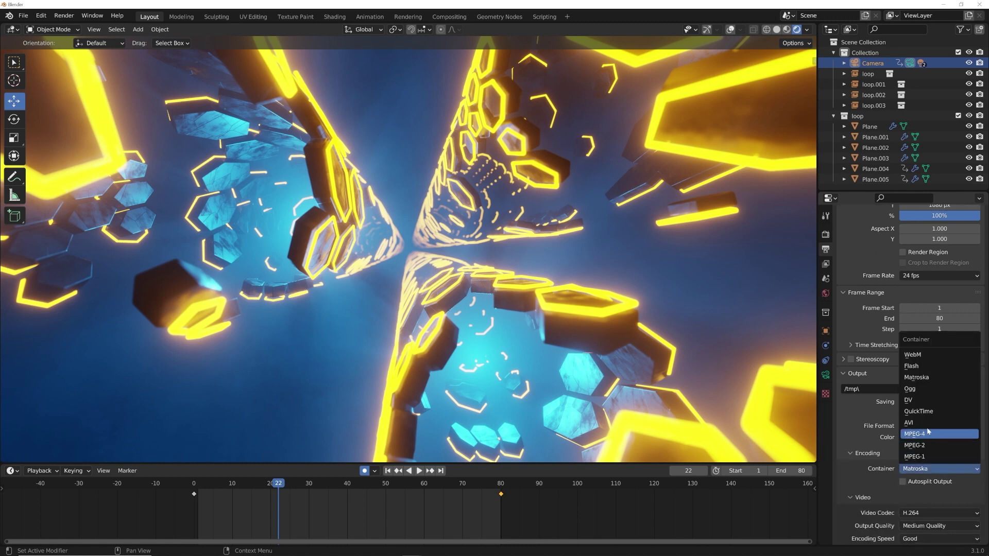
left_click(927, 434)
Set the output quality of the H.264 video encoding to Perceptually Lossless.
scroll(896, 474, "down", 4)
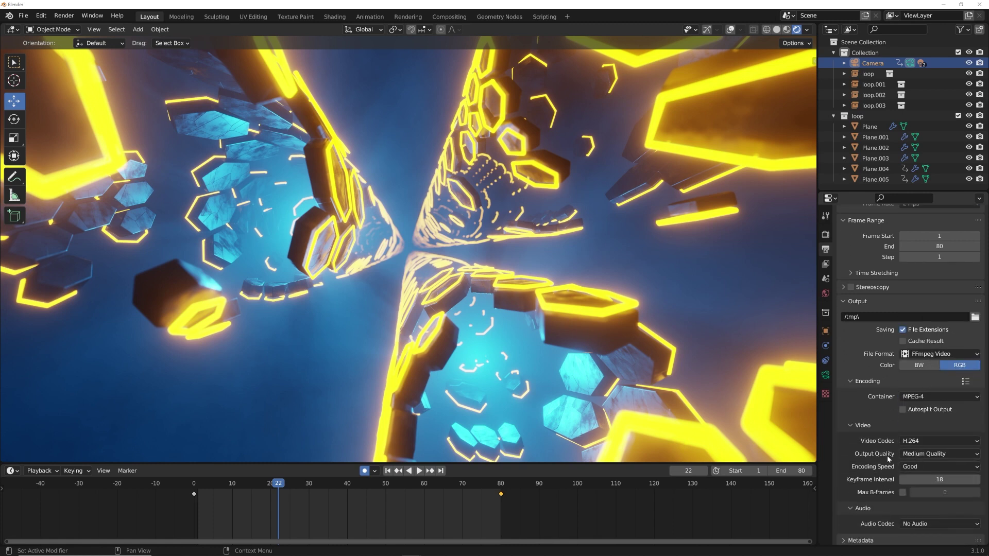
left_click(927, 454)
left_click(924, 419)
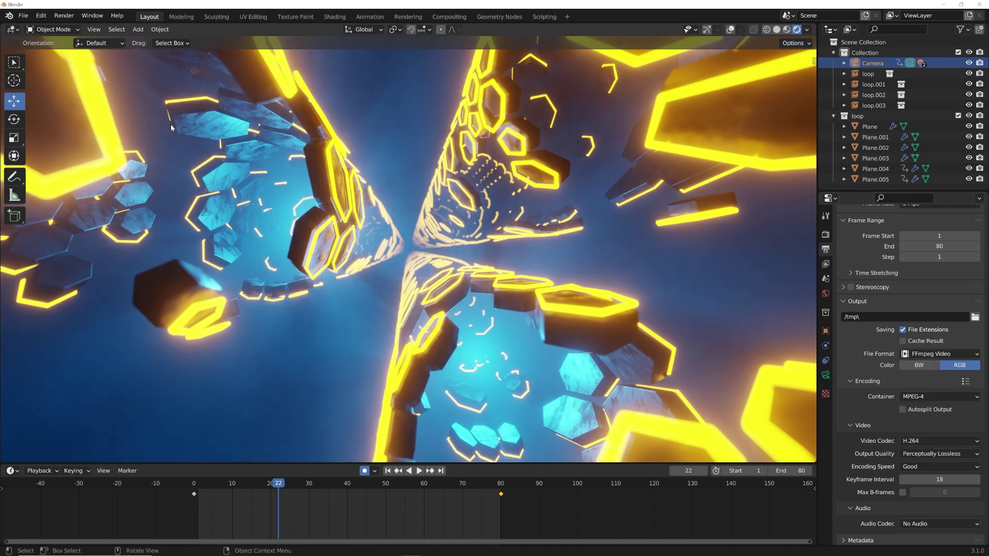
Look at the available render commands without starting a render, and play back the tunnel animation to review the final look.
left_click(63, 17)
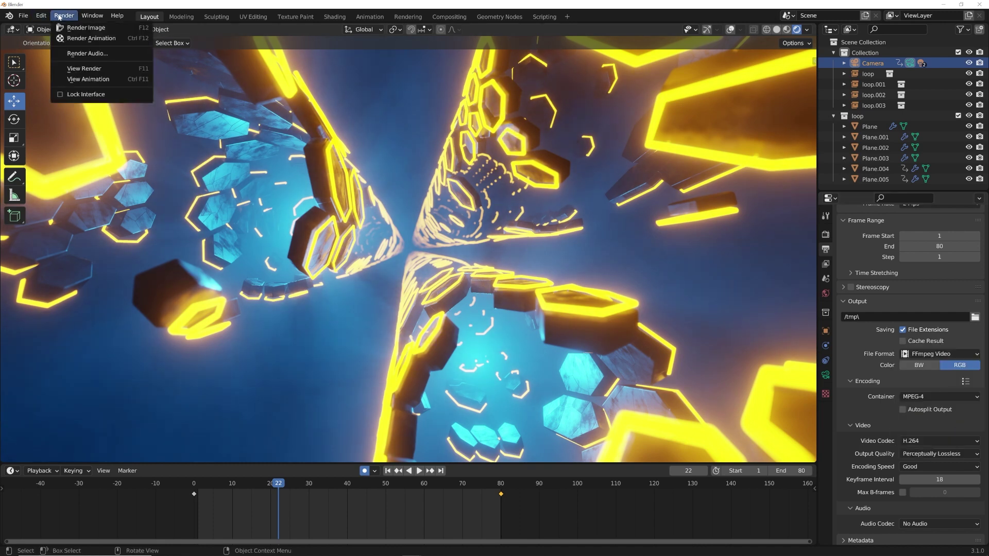
left_click(367, 217)
key("space")
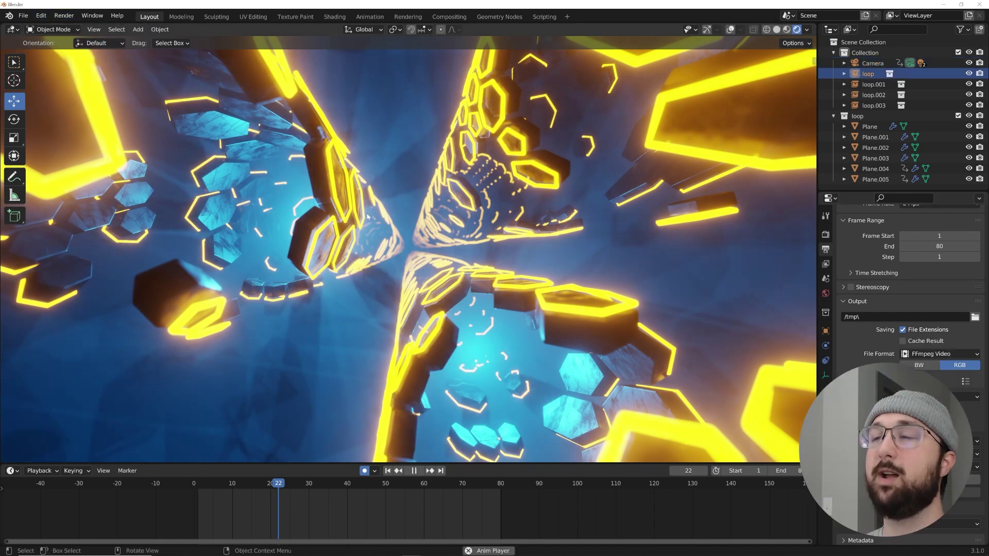
key("space")
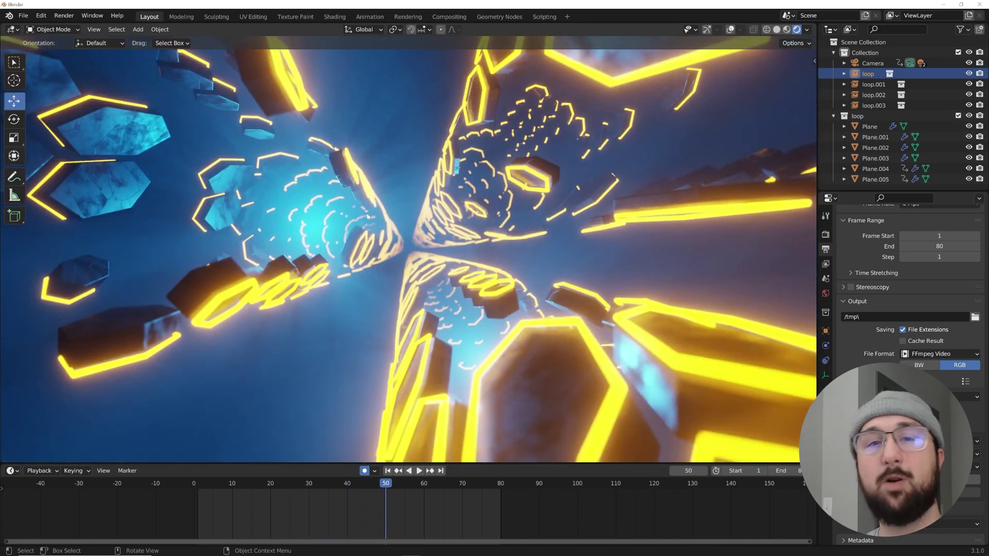